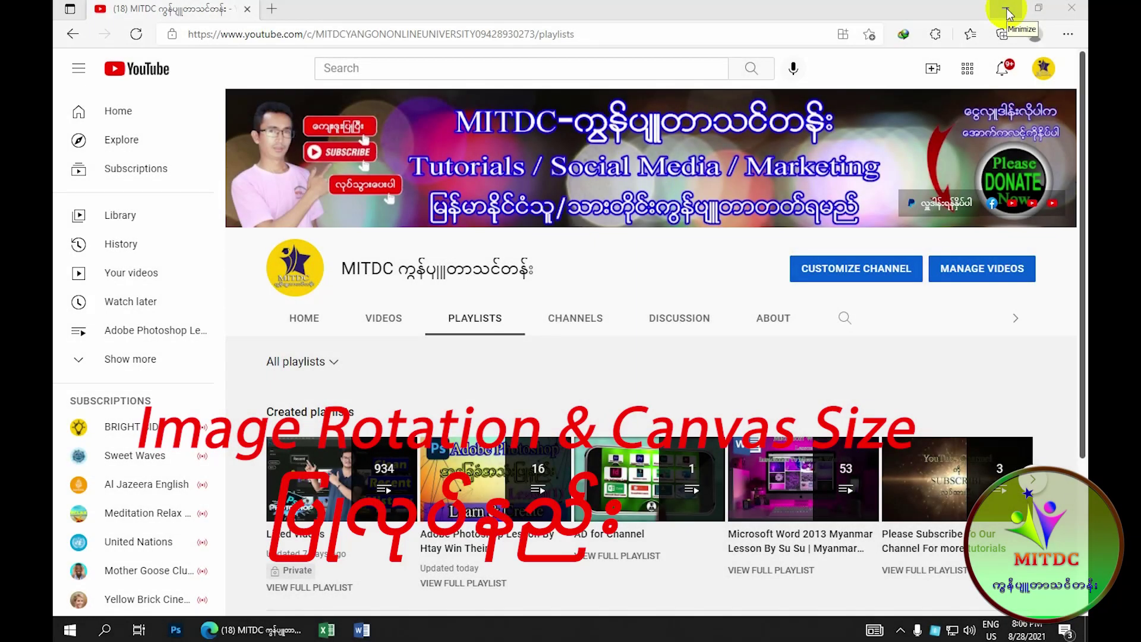
Minimize the browser with the YouTube channel playlists to reveal the Windows desktop
click(1007, 9)
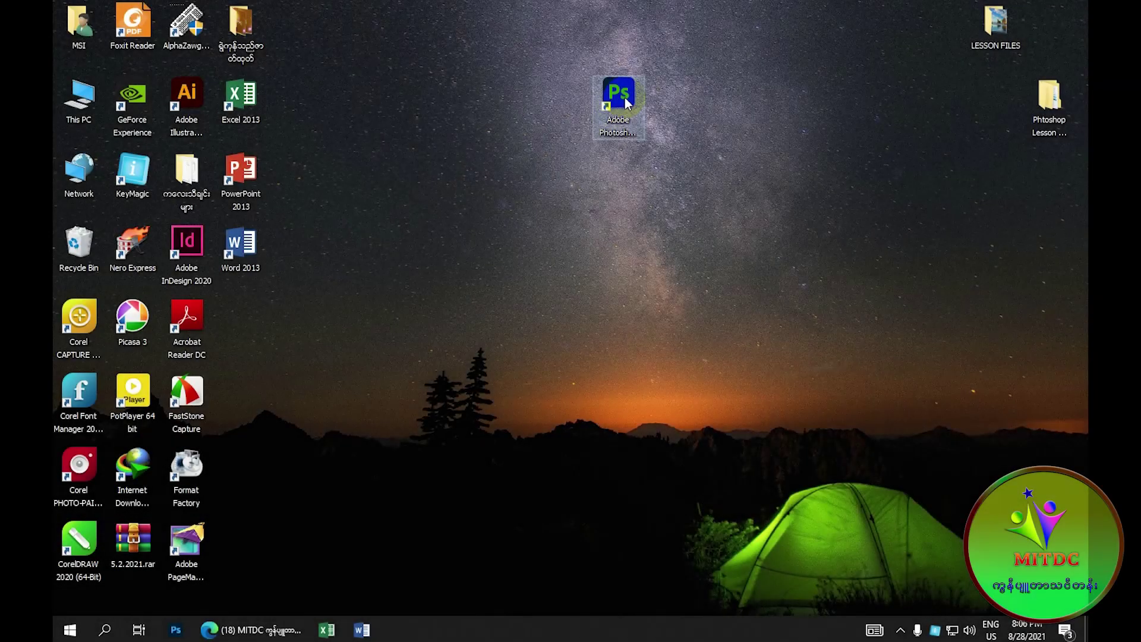
Launch Adobe Photoshop 2021 from its desktop shortcut
drag(626, 97, 571, 99)
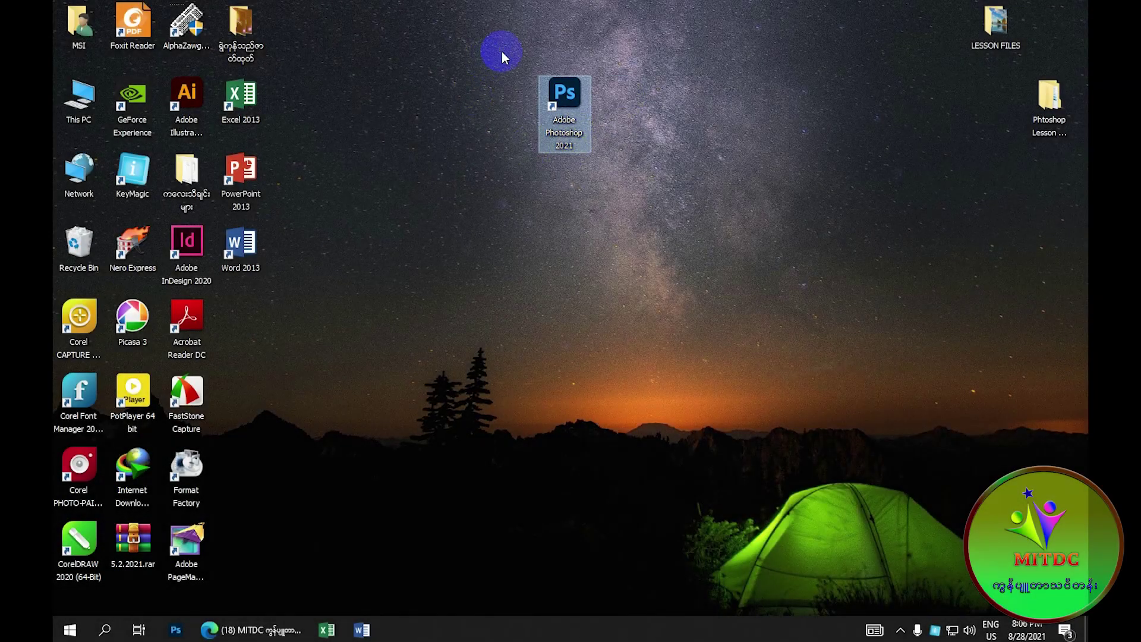
double_click(568, 106)
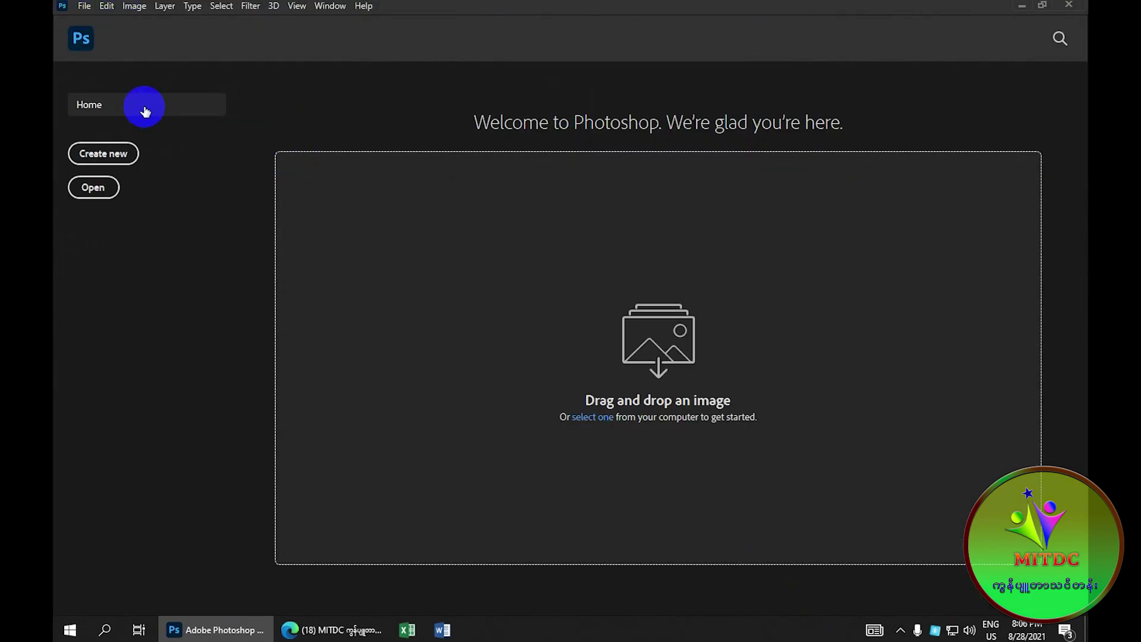
Open 01.psd and the pexels portrait JPG together from the SamPle › Rotation folder
click(84, 7)
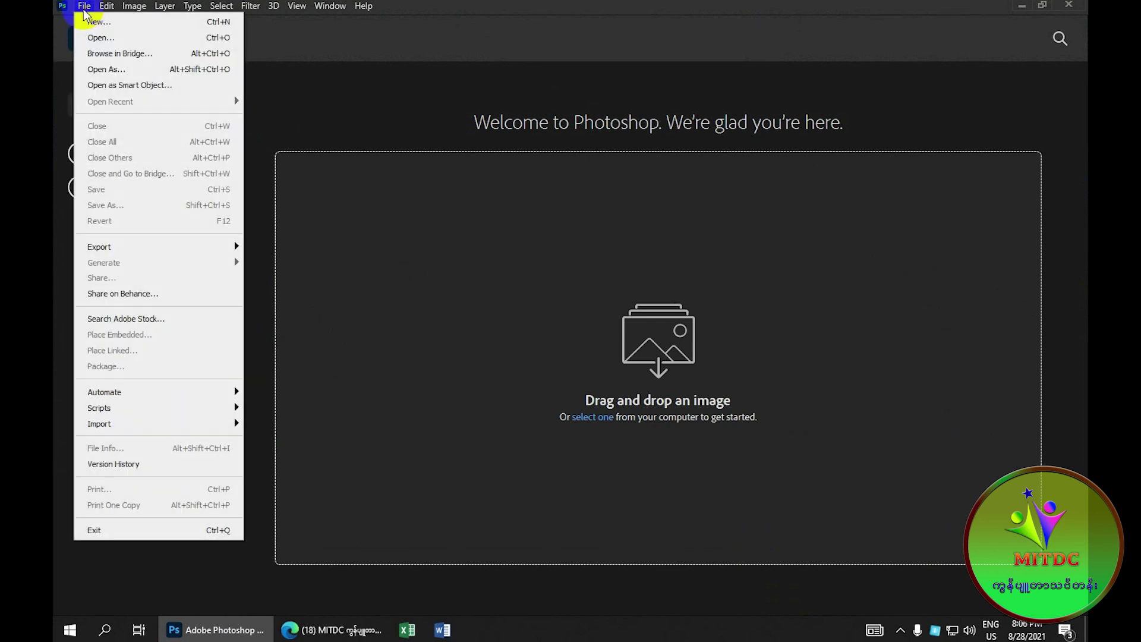
click(115, 38)
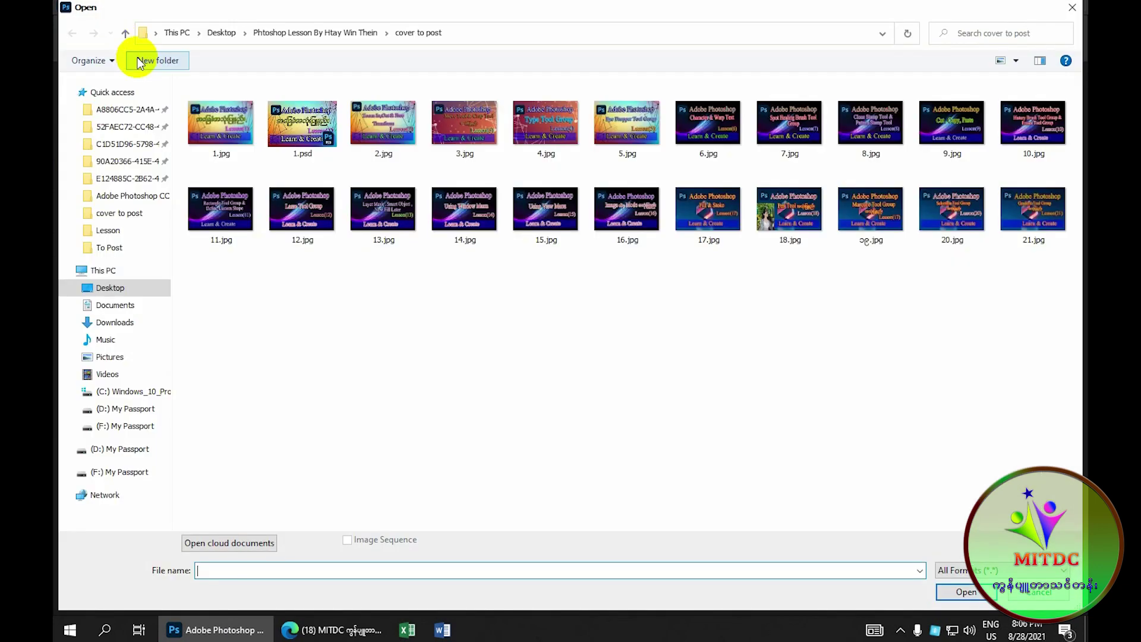
click(129, 34)
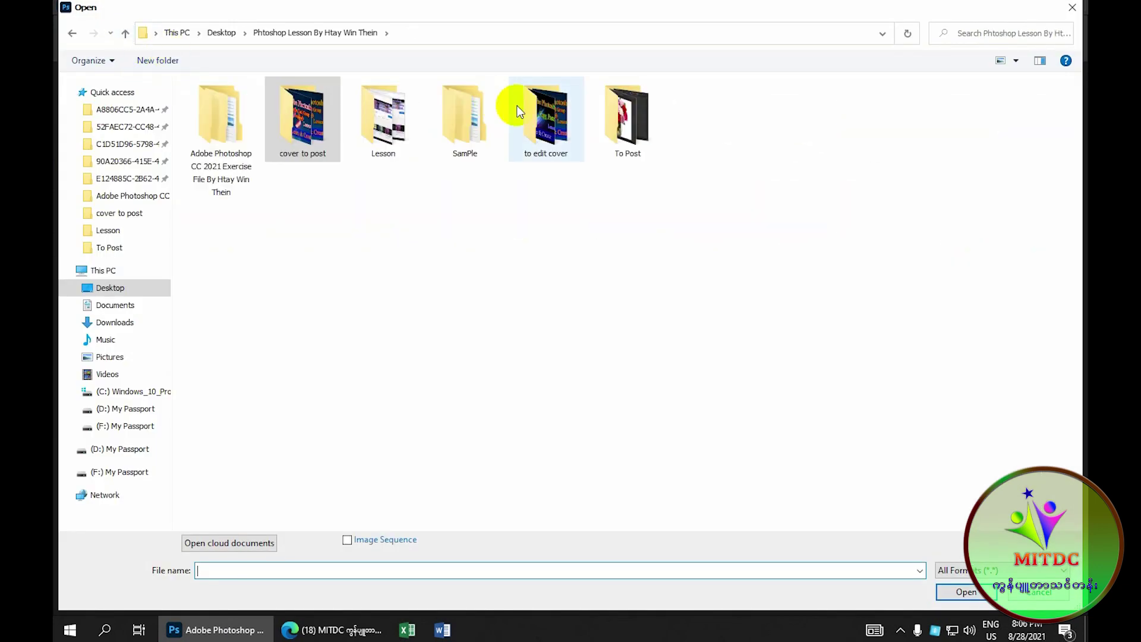
click(467, 118)
double_click(467, 119)
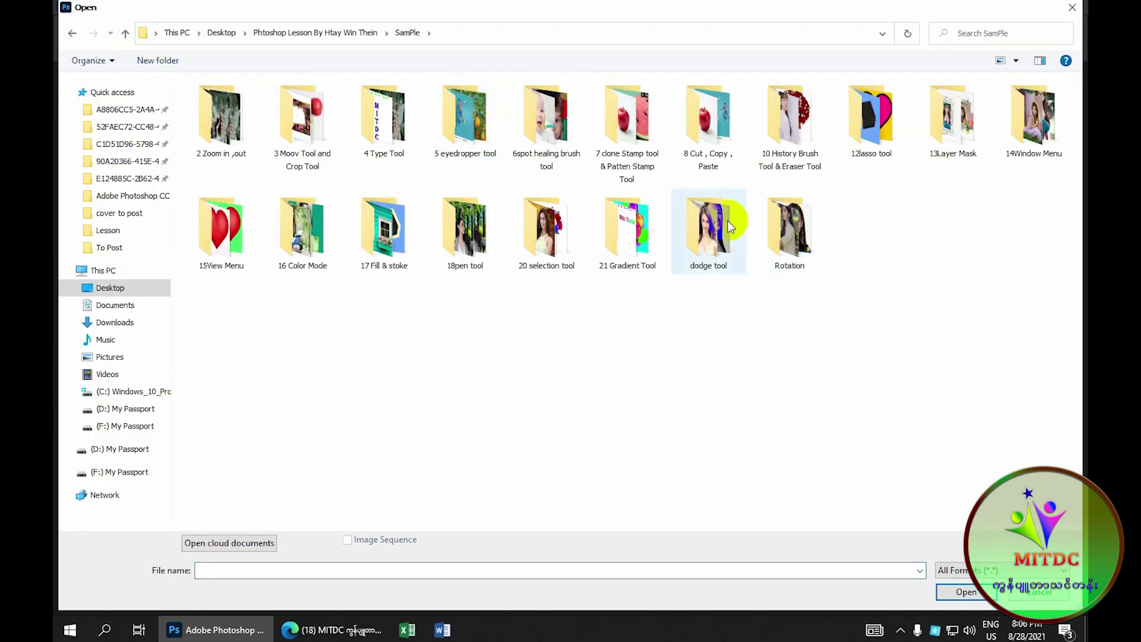
double_click(761, 255)
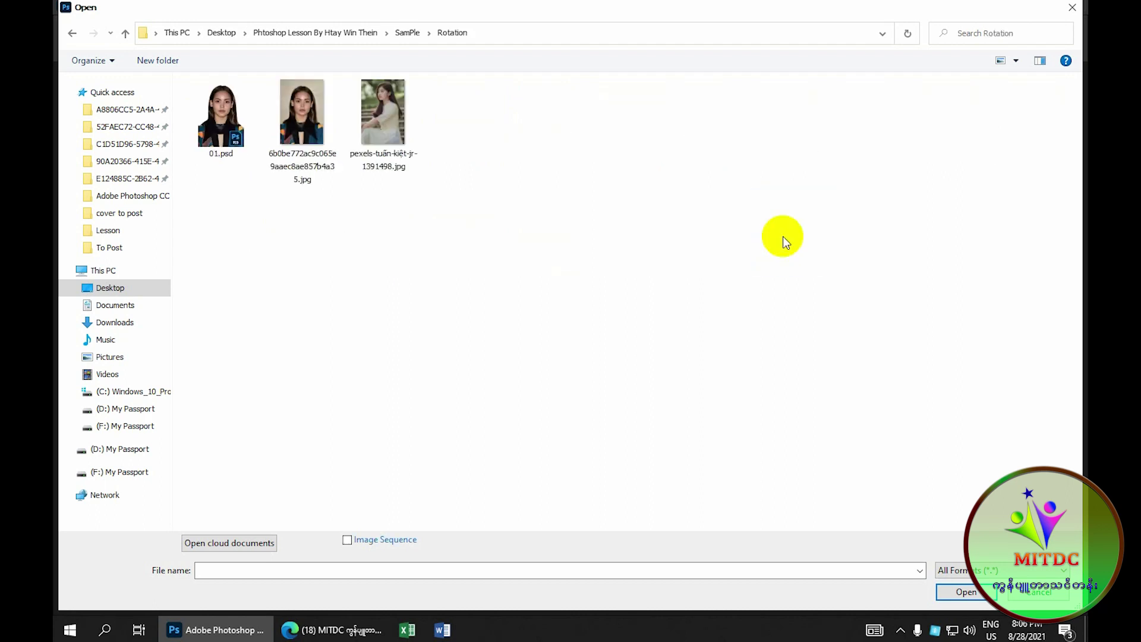
click(225, 132)
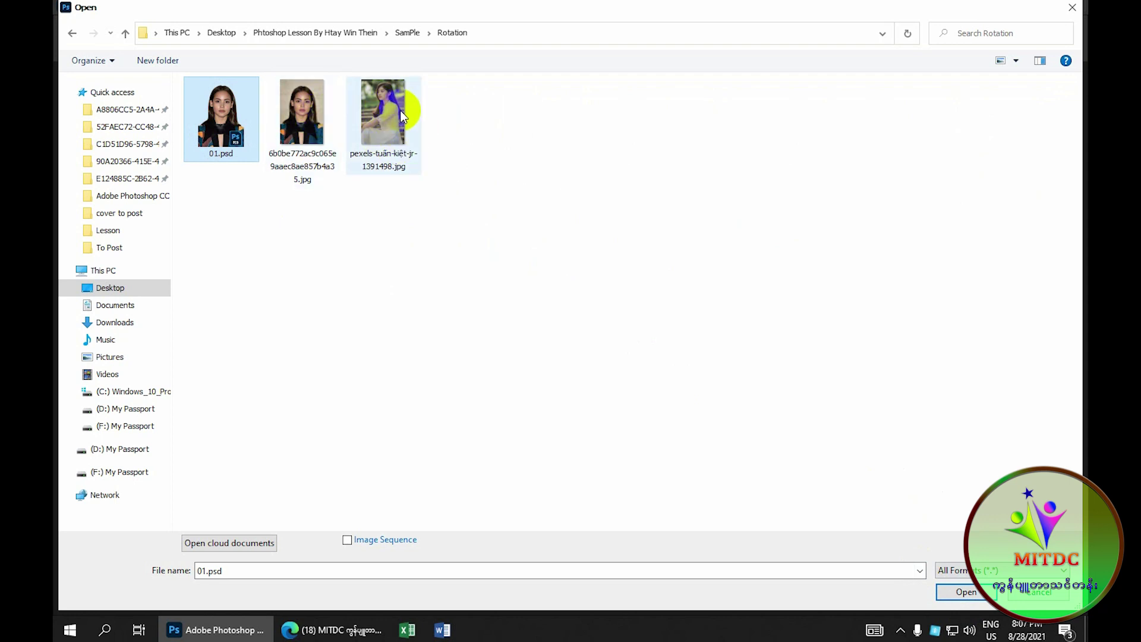
ctrl+click(377, 126)
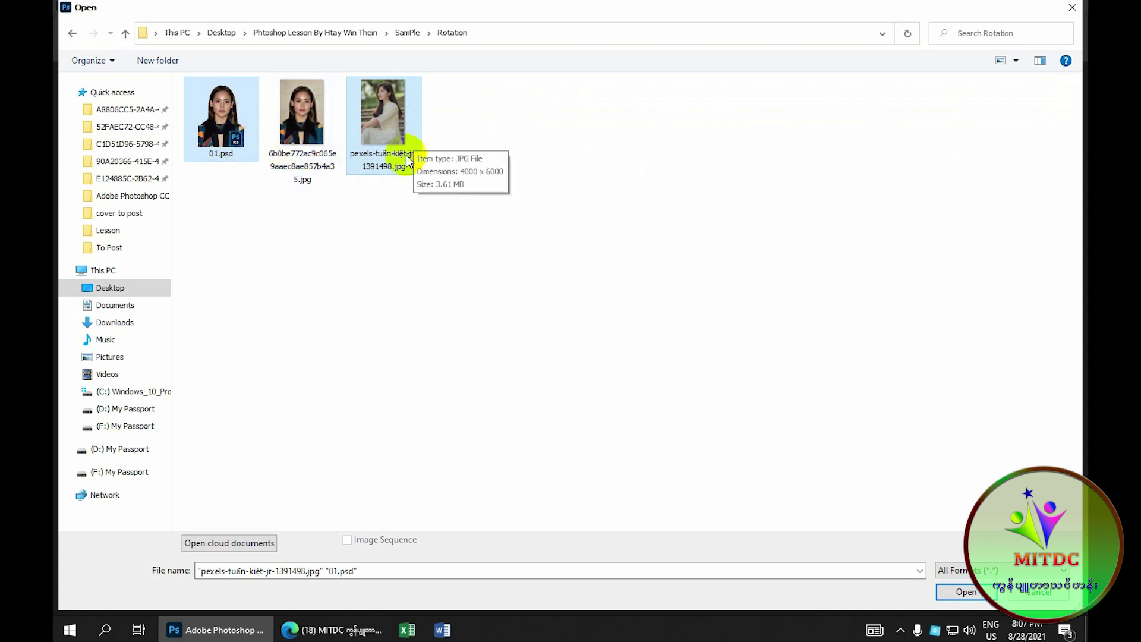
click(980, 594)
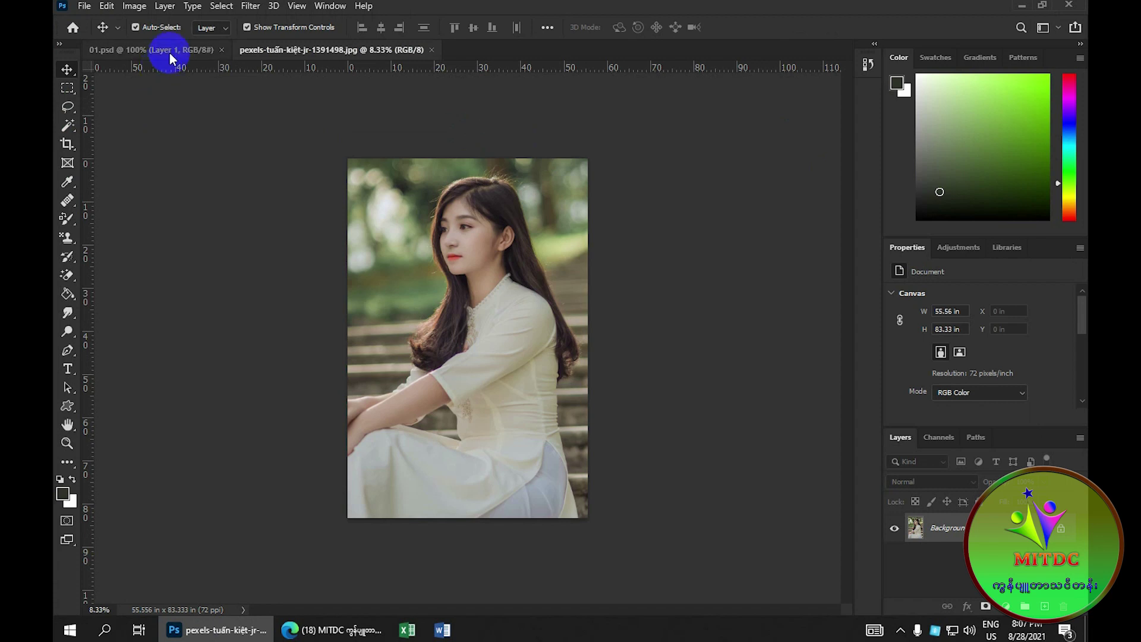
click(205, 54)
click(269, 53)
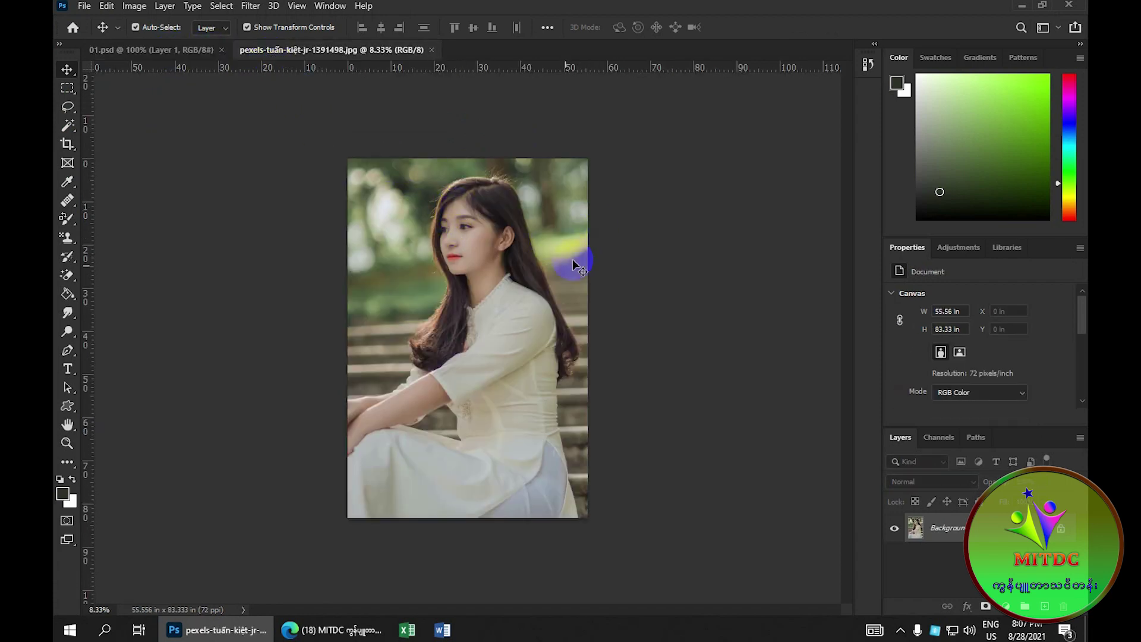
drag(461, 171, 564, 244)
click(135, 7)
mouse_move(158, 161)
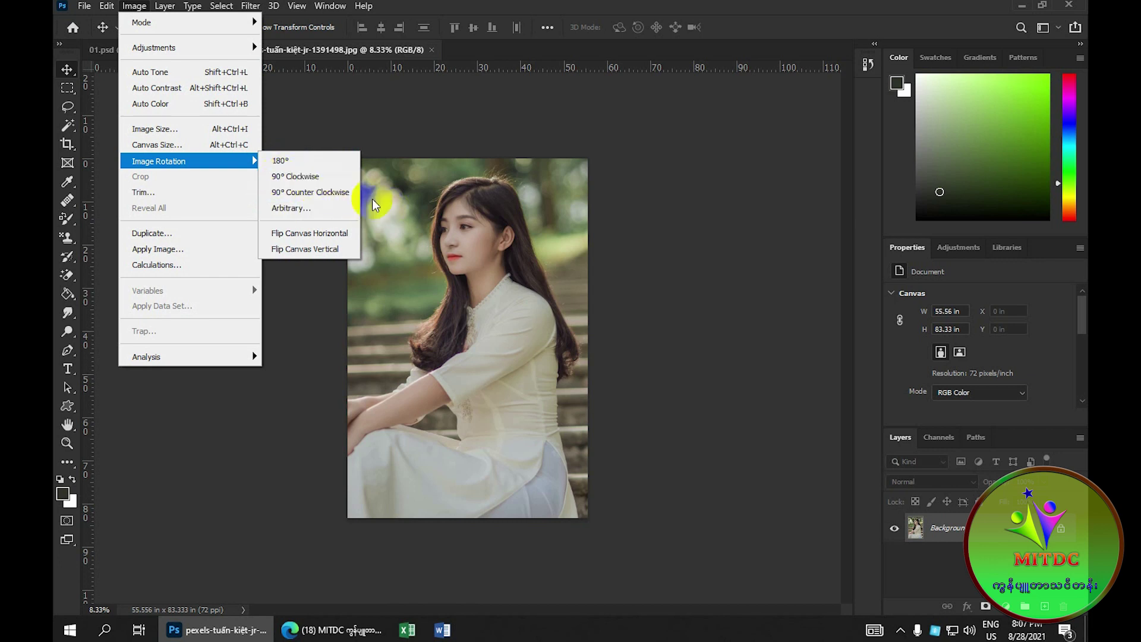
click(301, 177)
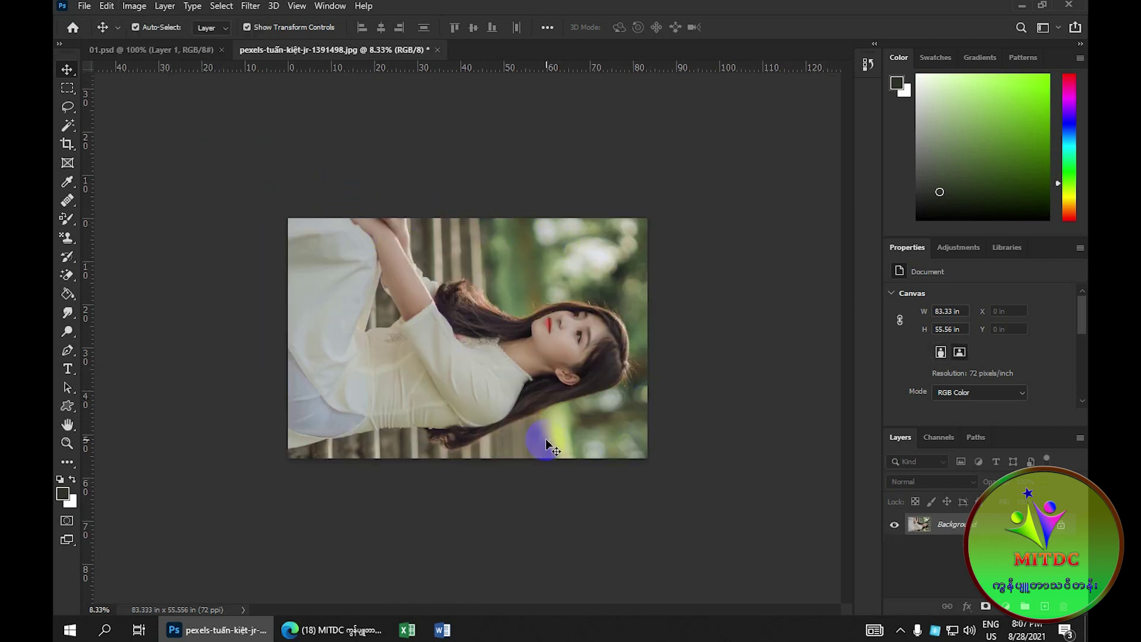
click(132, 6)
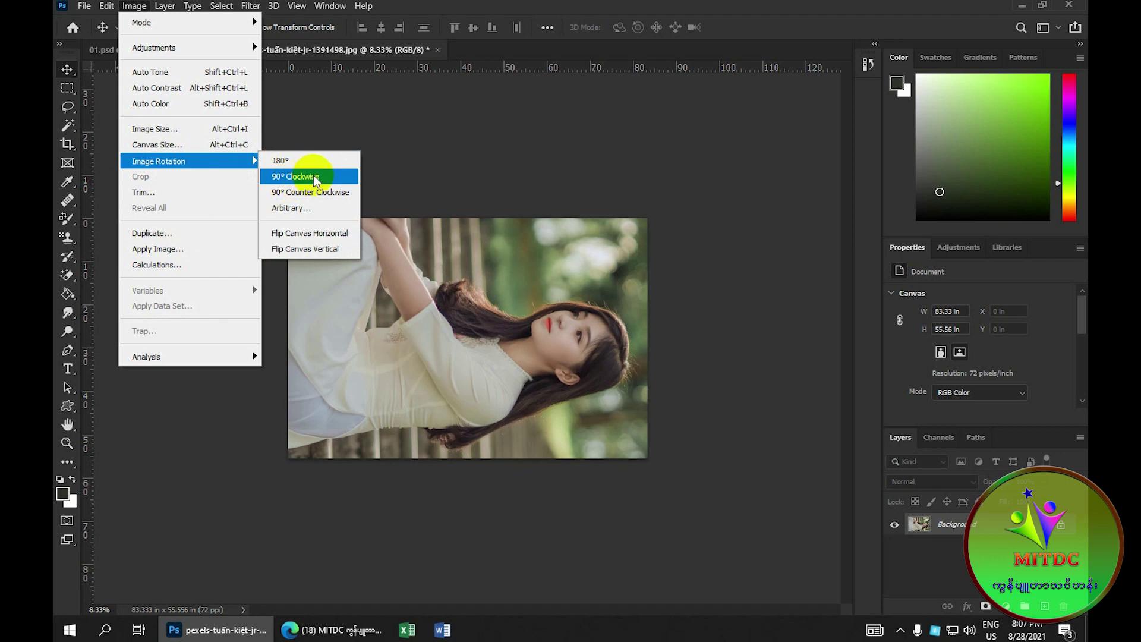
click(315, 180)
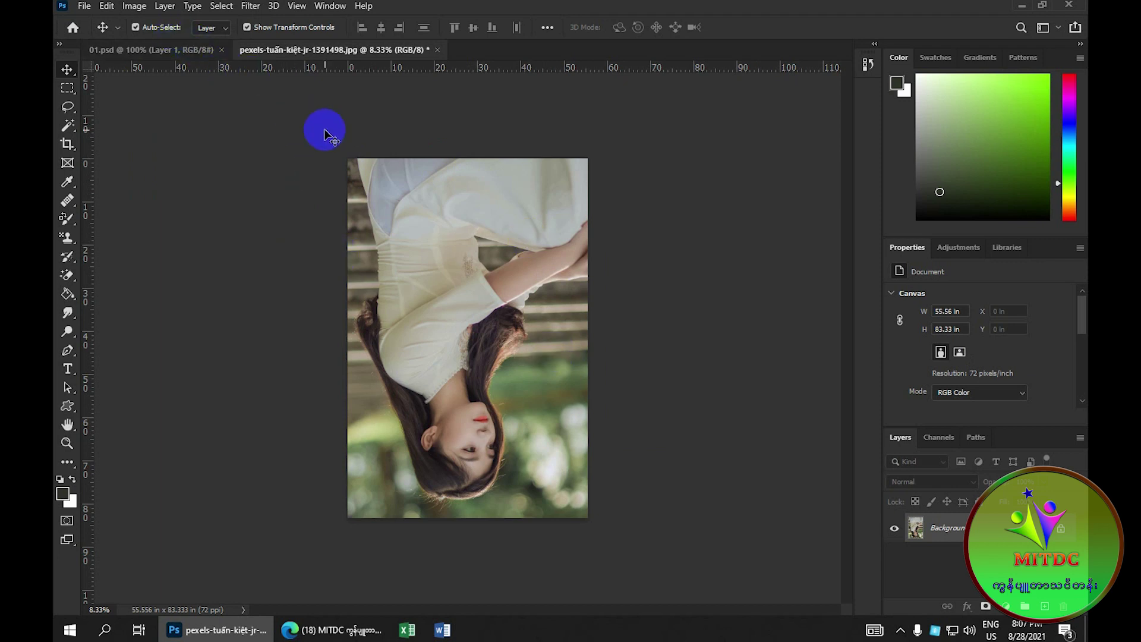
click(134, 6)
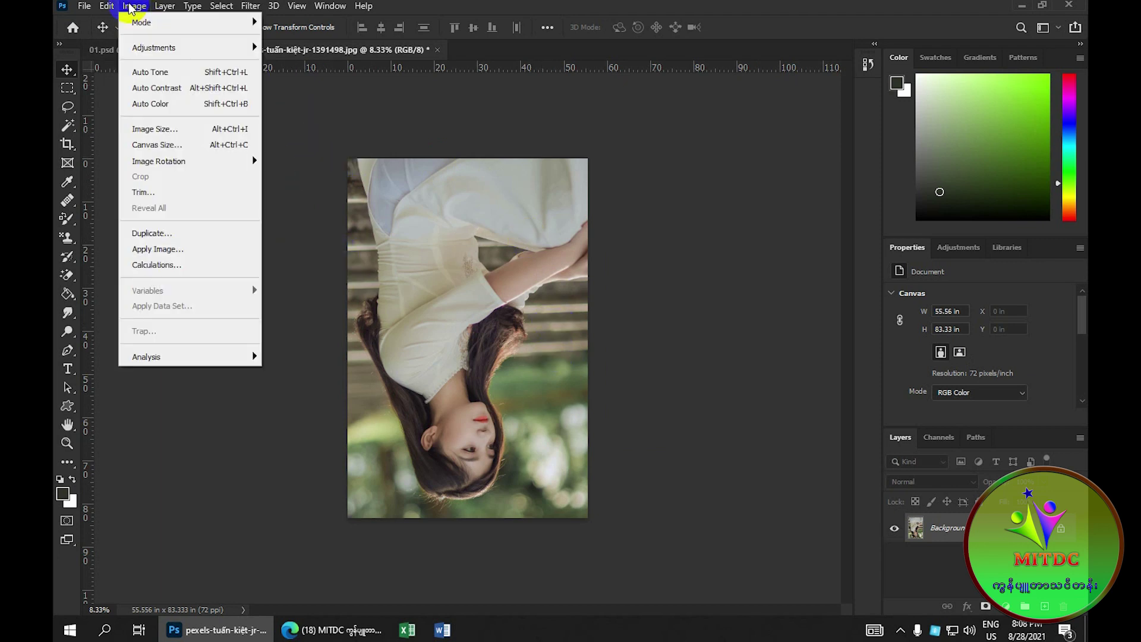
click(284, 179)
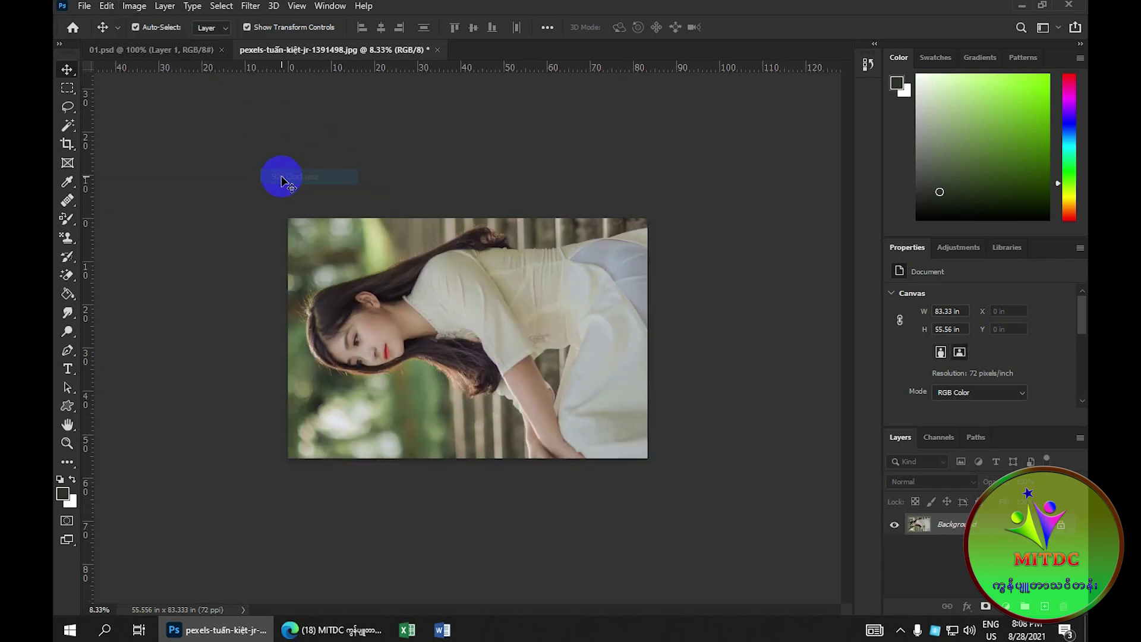
click(134, 6)
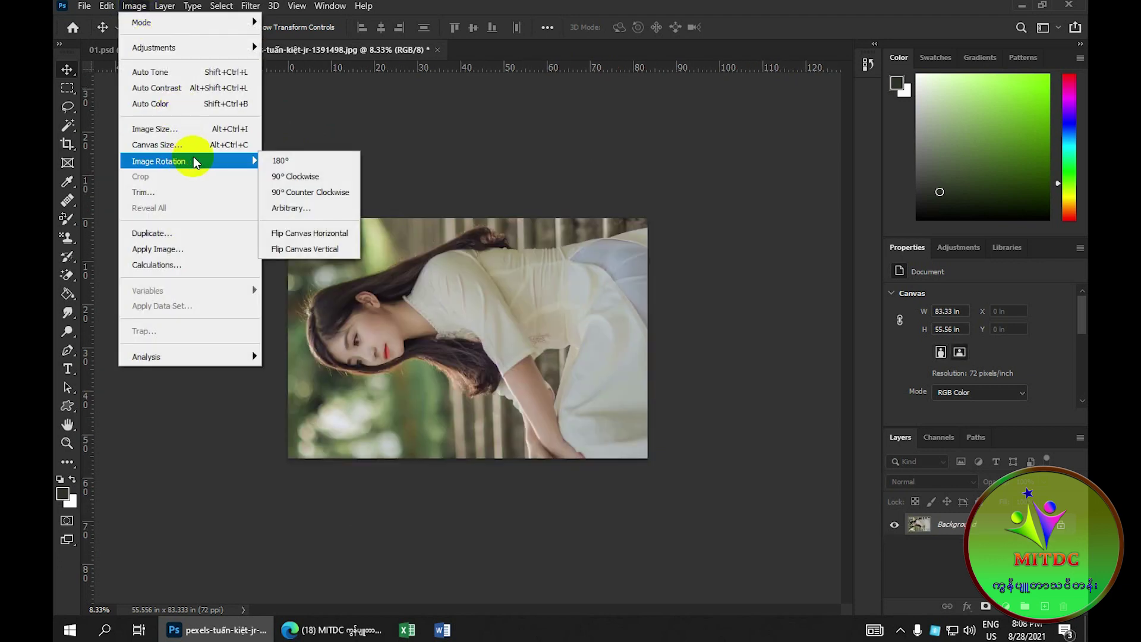
click(303, 177)
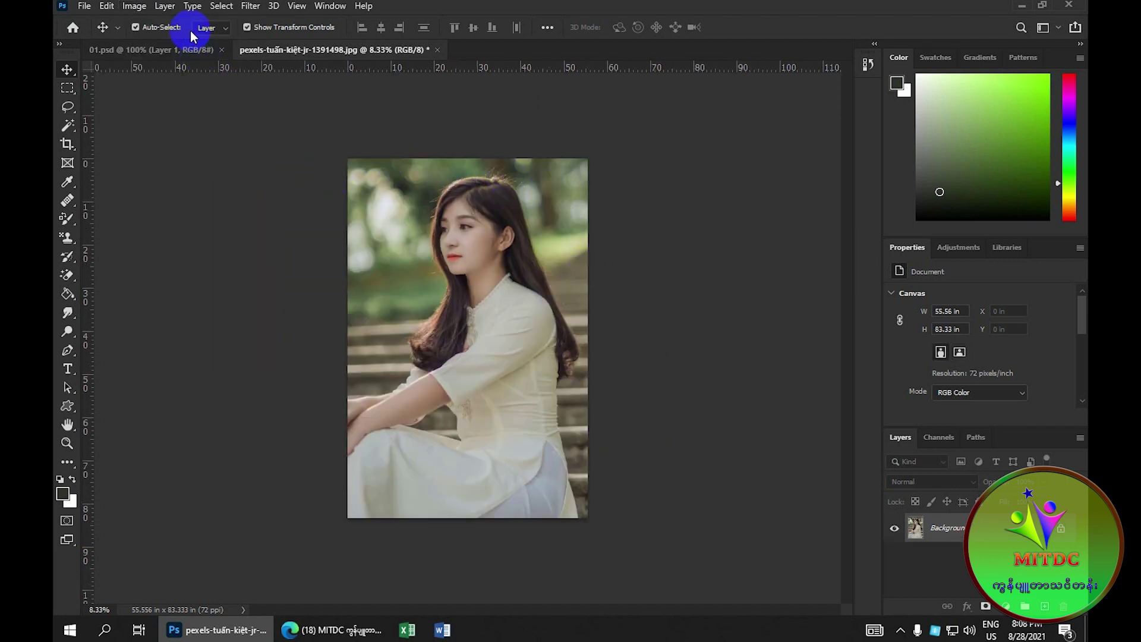
Rotate the pexels photo through several 90° turns, ending upright again
click(135, 6)
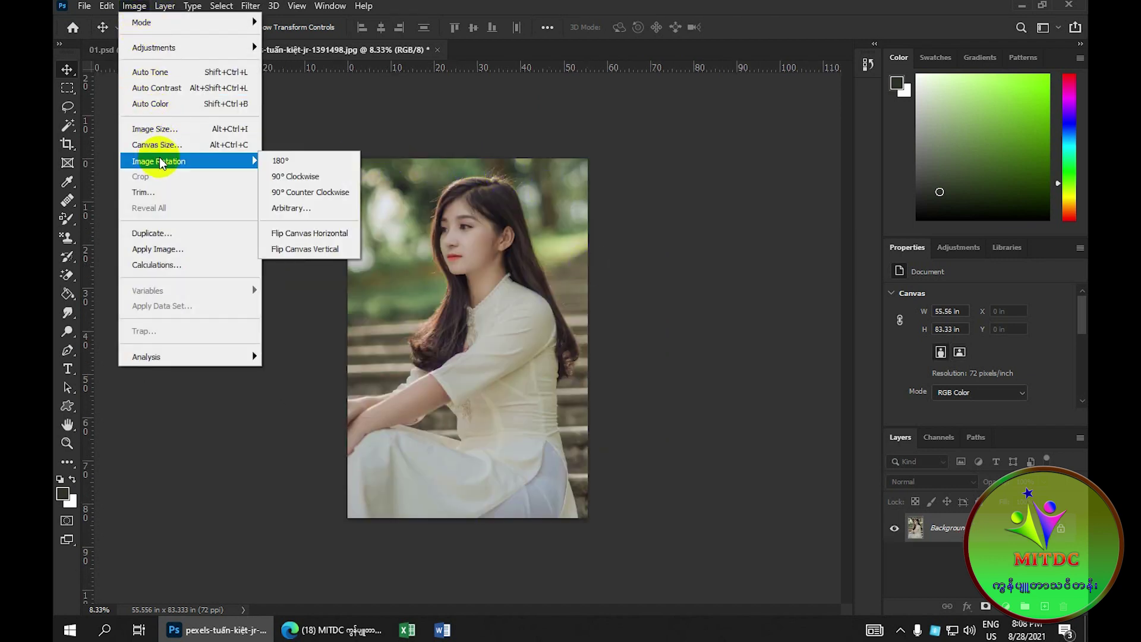
mouse_move(159, 160)
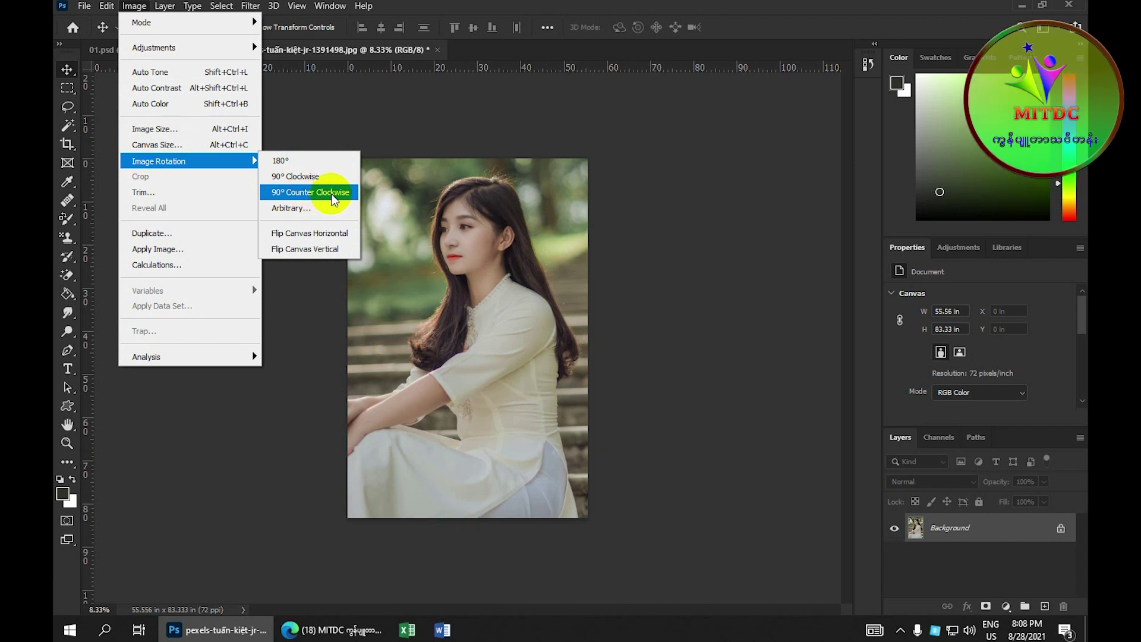
click(330, 196)
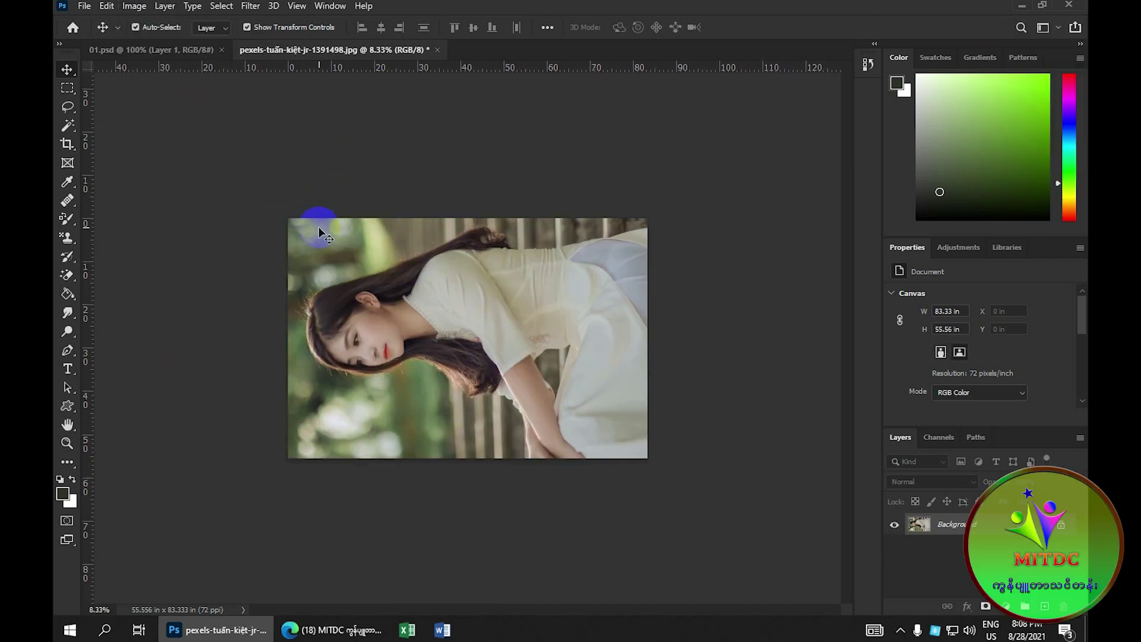
click(135, 6)
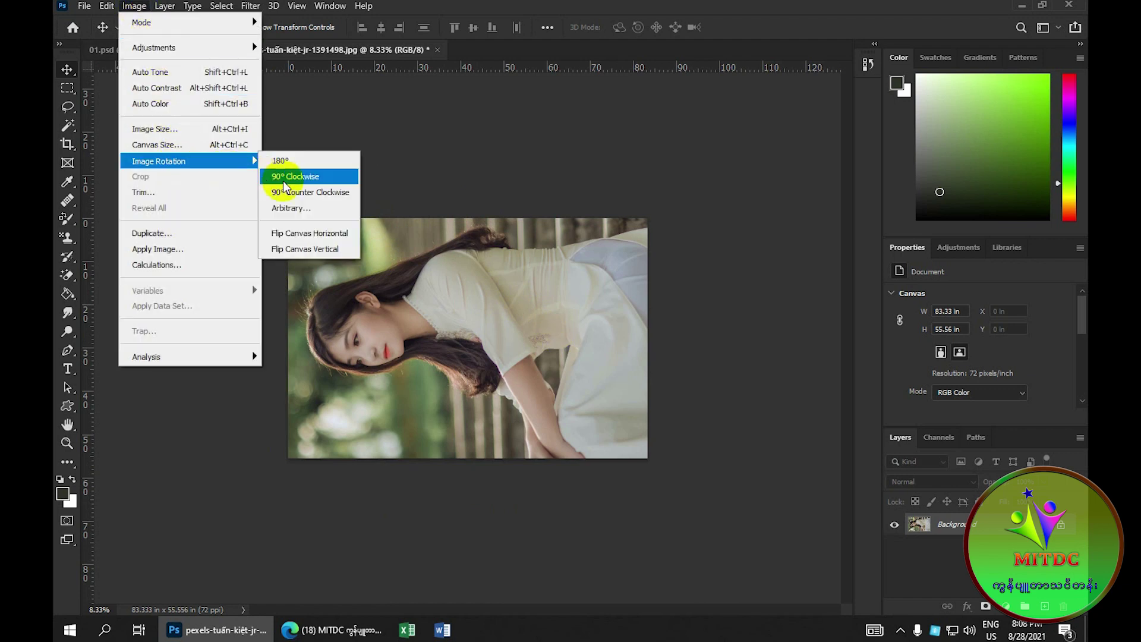
click(289, 195)
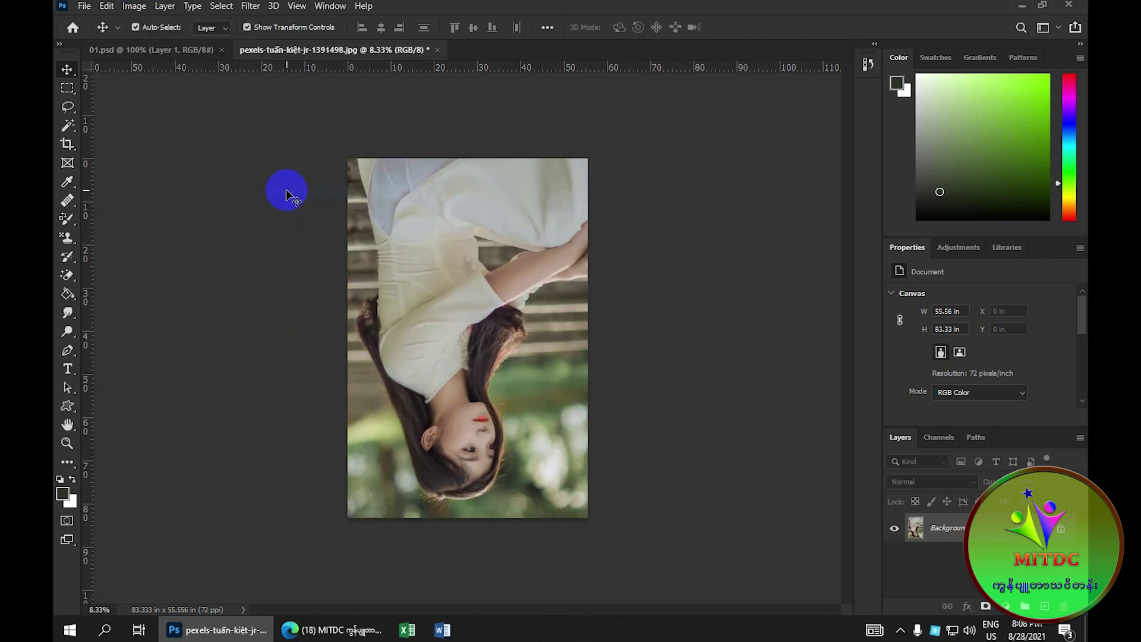
click(135, 13)
mouse_move(159, 161)
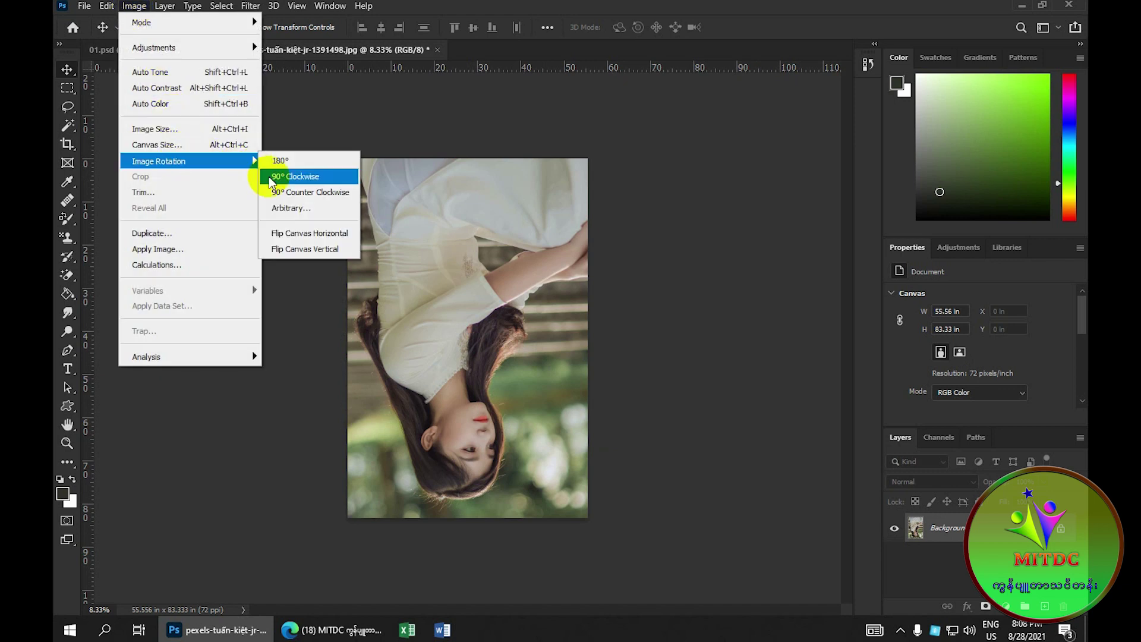
click(297, 192)
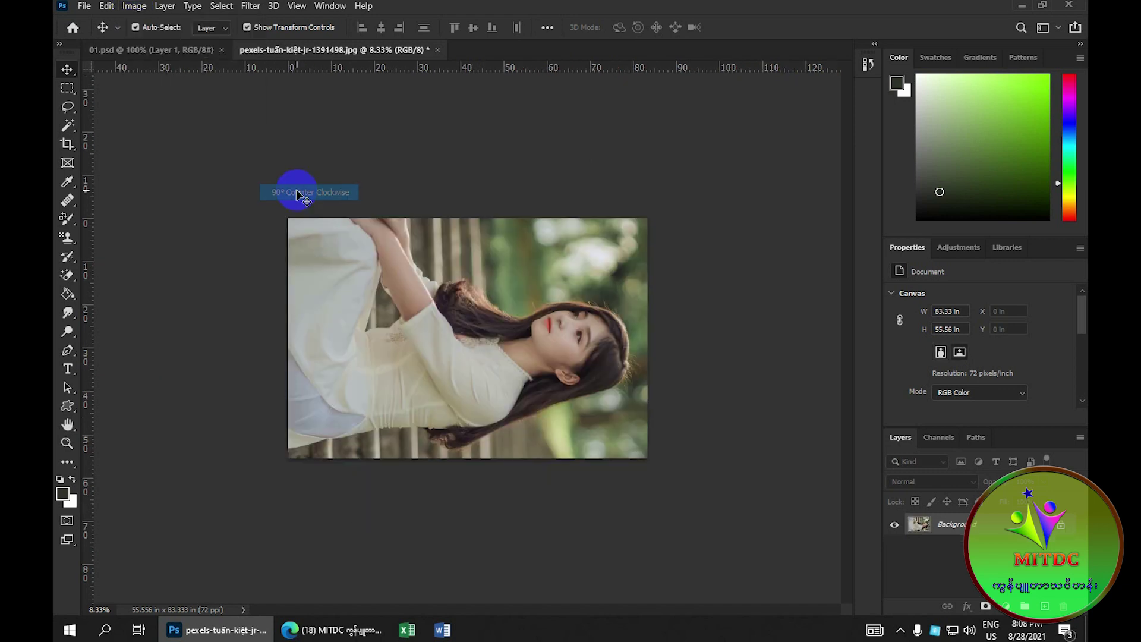
click(177, 7)
click(133, 7)
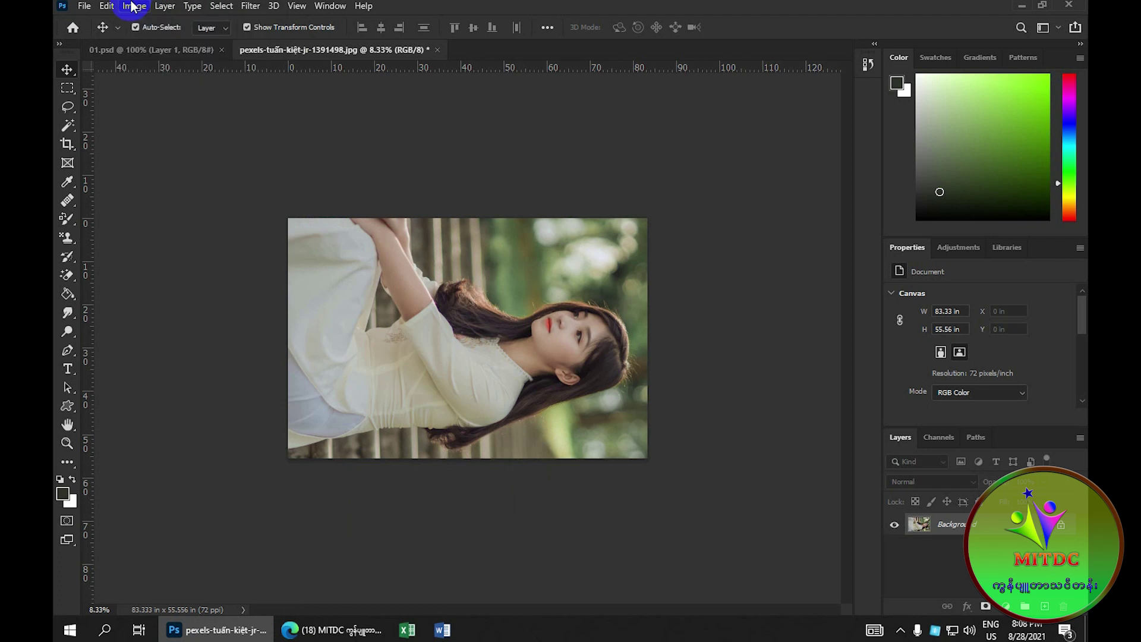
mouse_move(159, 160)
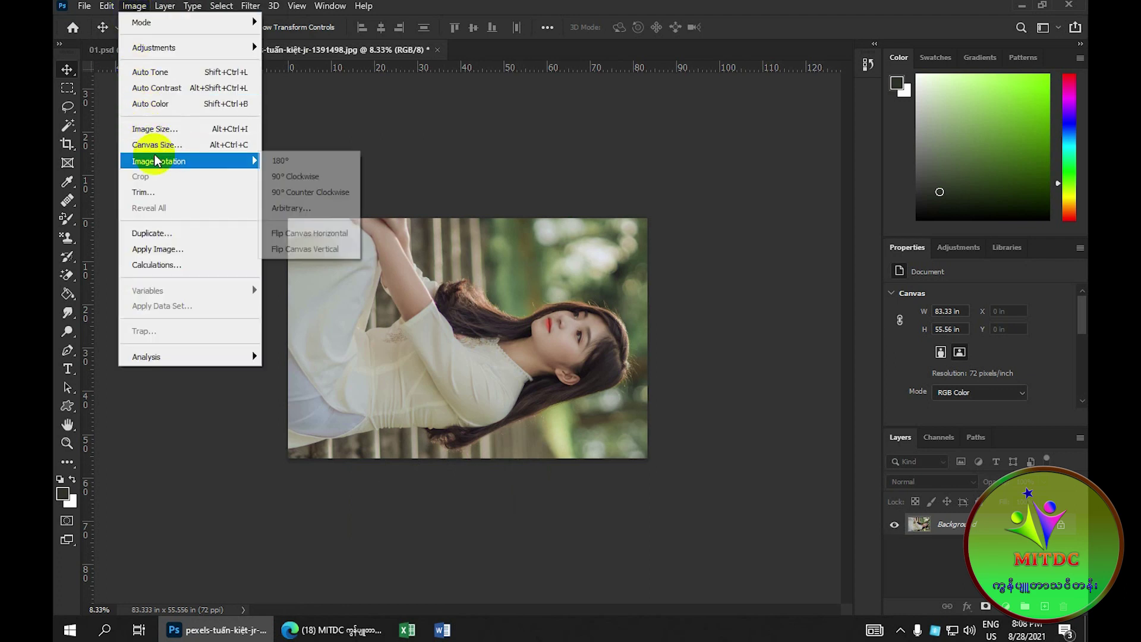
click(295, 176)
Turn the photo 180° upside down, then 180° back upright
click(133, 7)
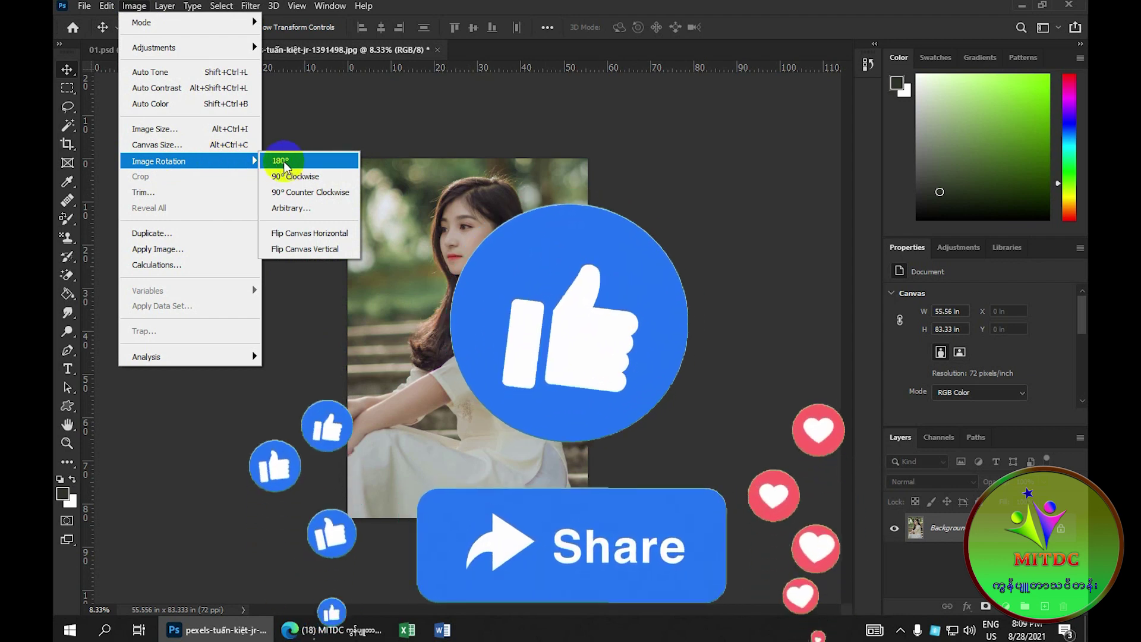
click(284, 162)
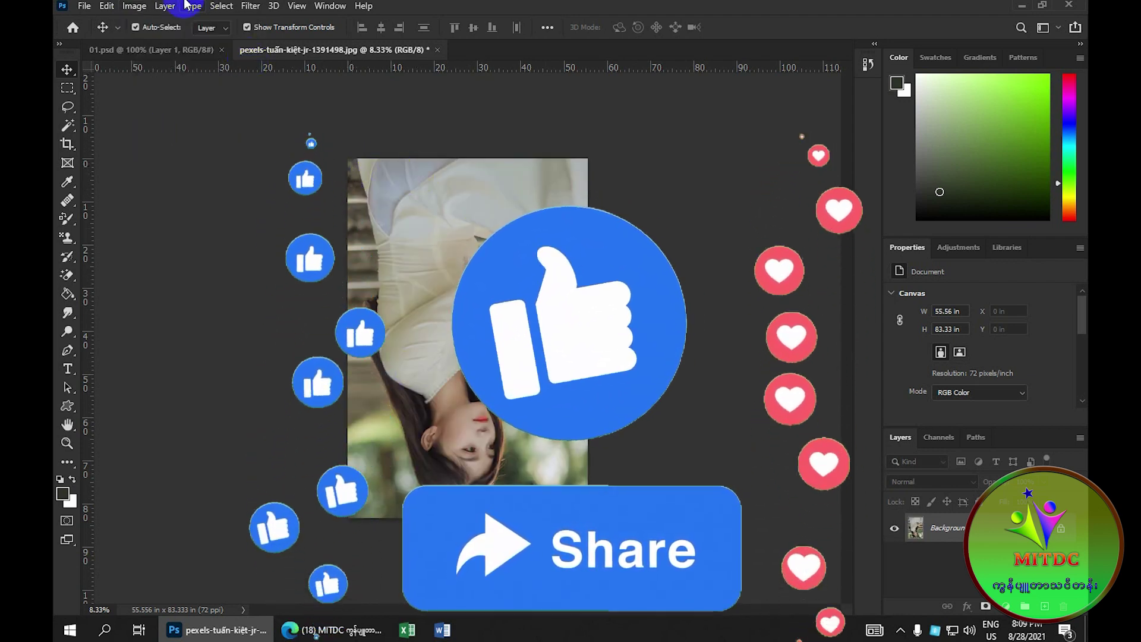
click(134, 5)
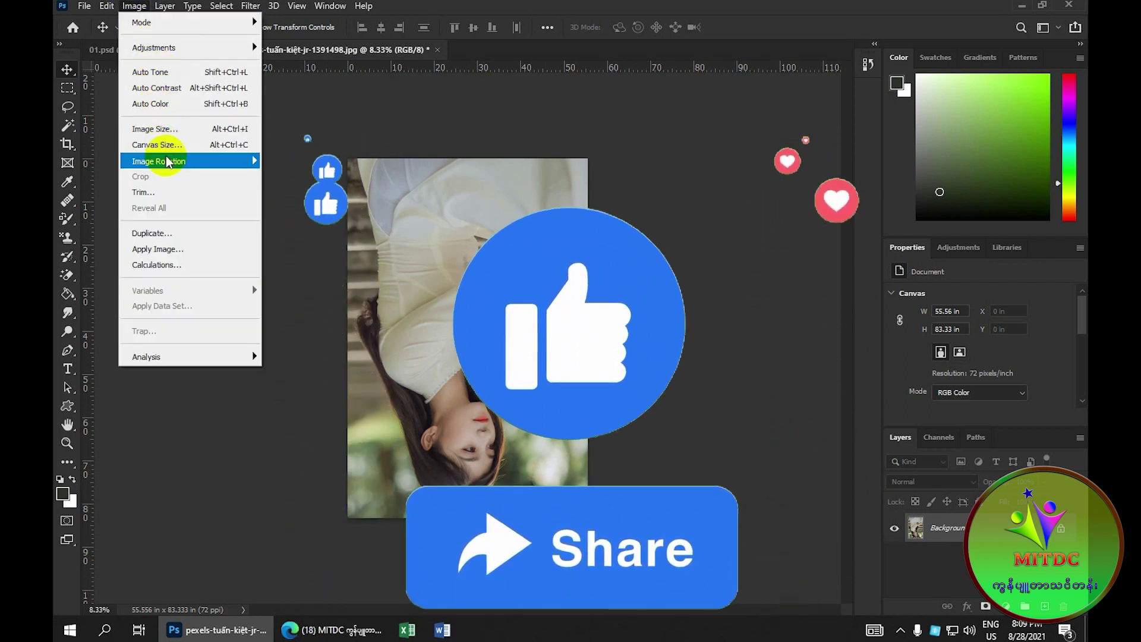
mouse_move(158, 160)
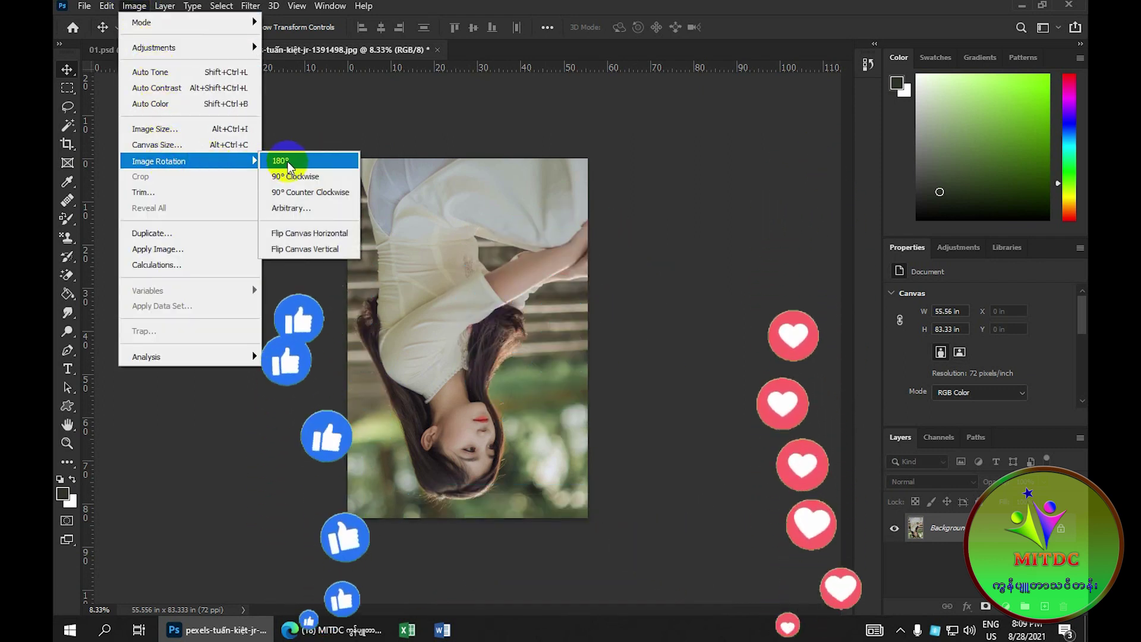
click(289, 166)
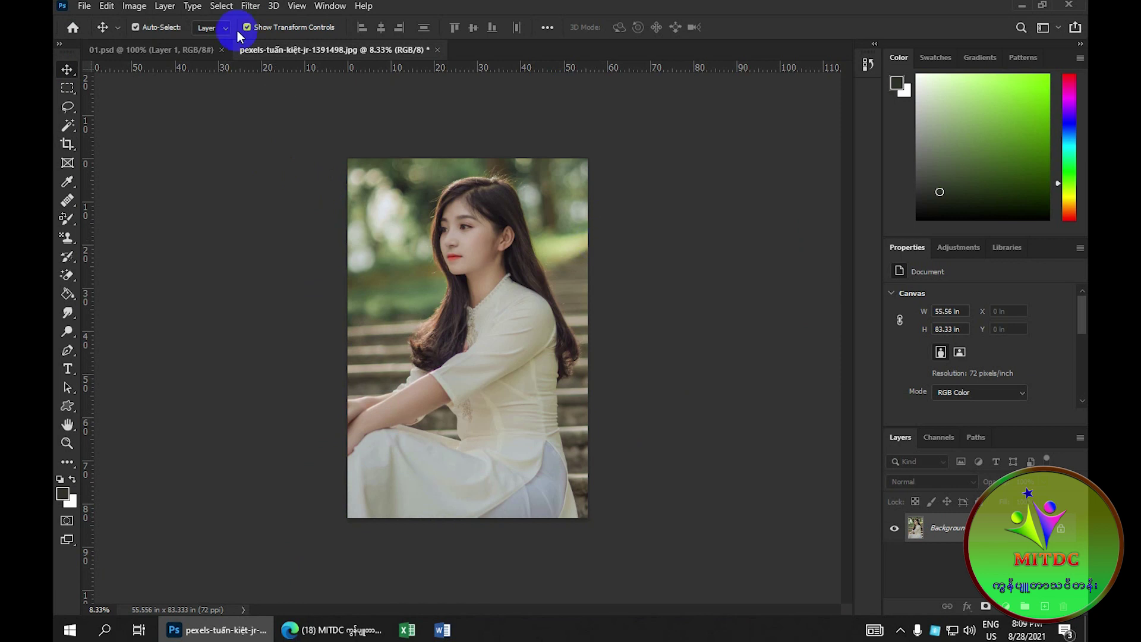
click(132, 6)
mouse_move(159, 160)
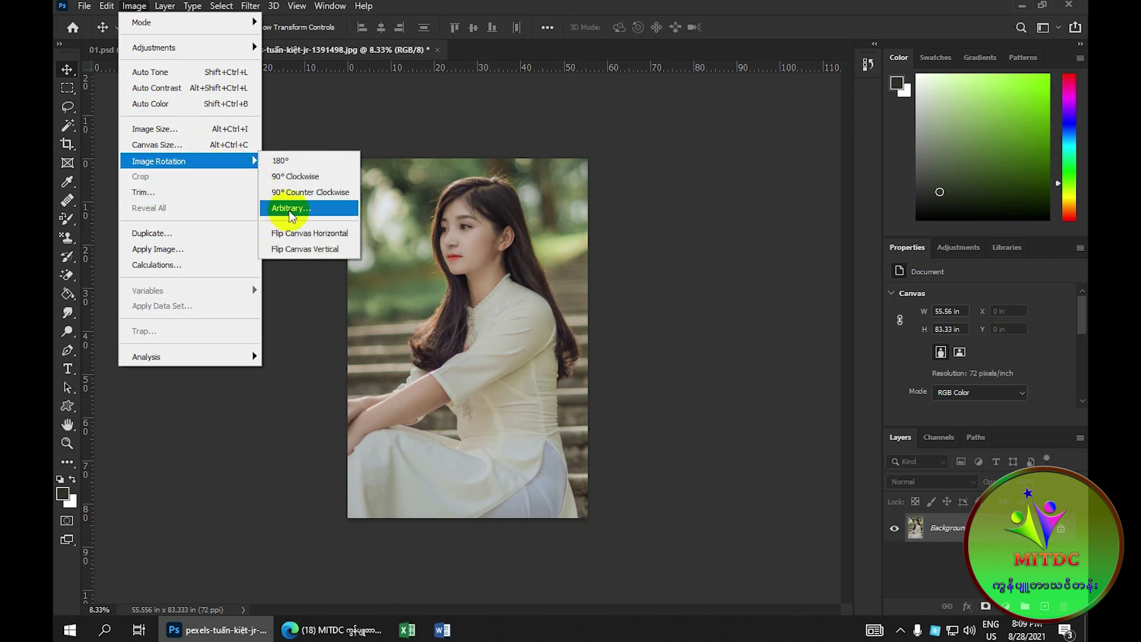
click(293, 210)
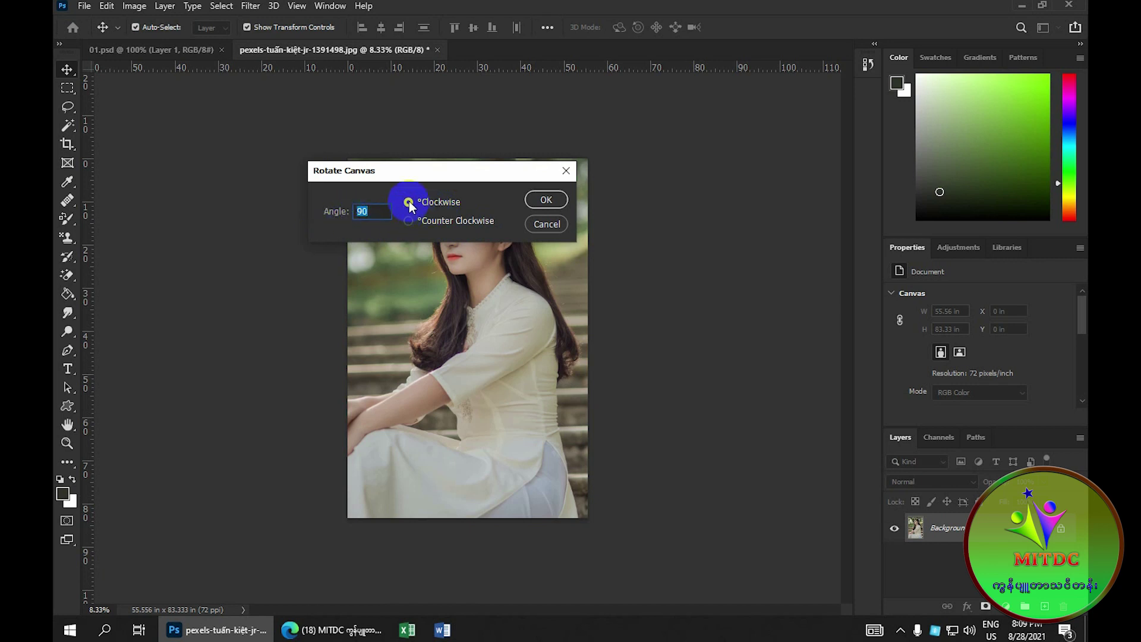
double_click(369, 210)
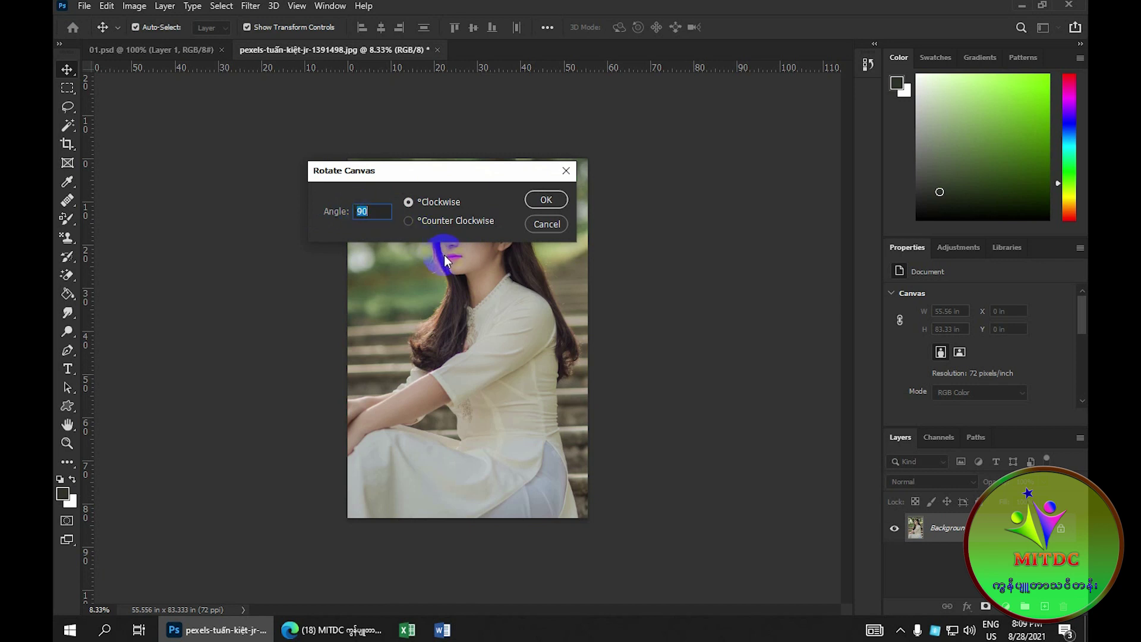
double_click(374, 214)
text(180)
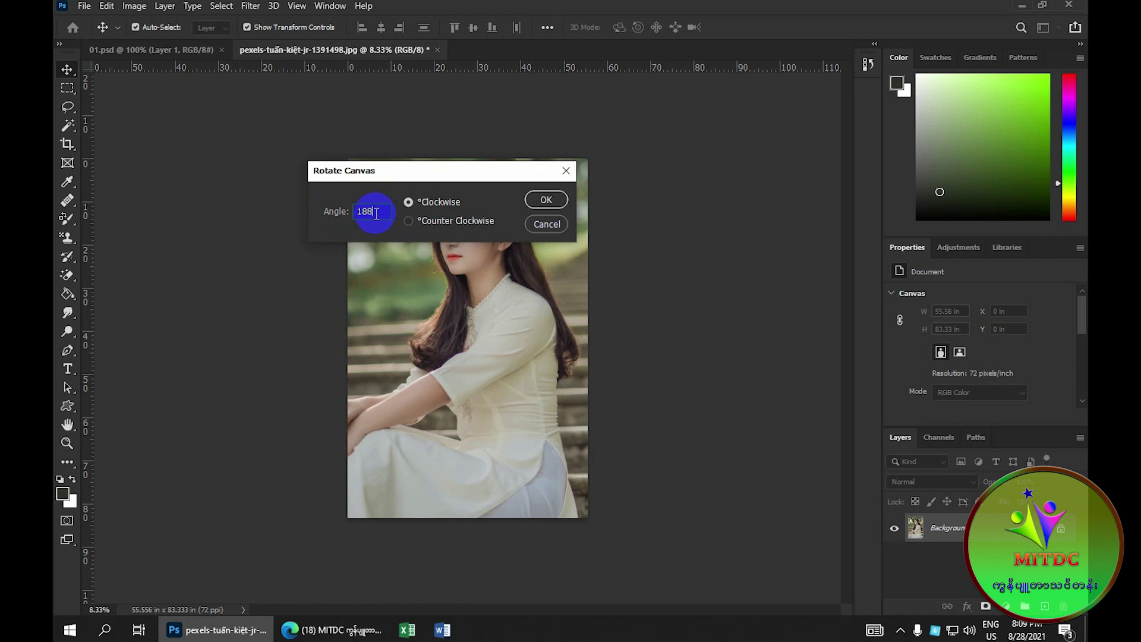
click(551, 199)
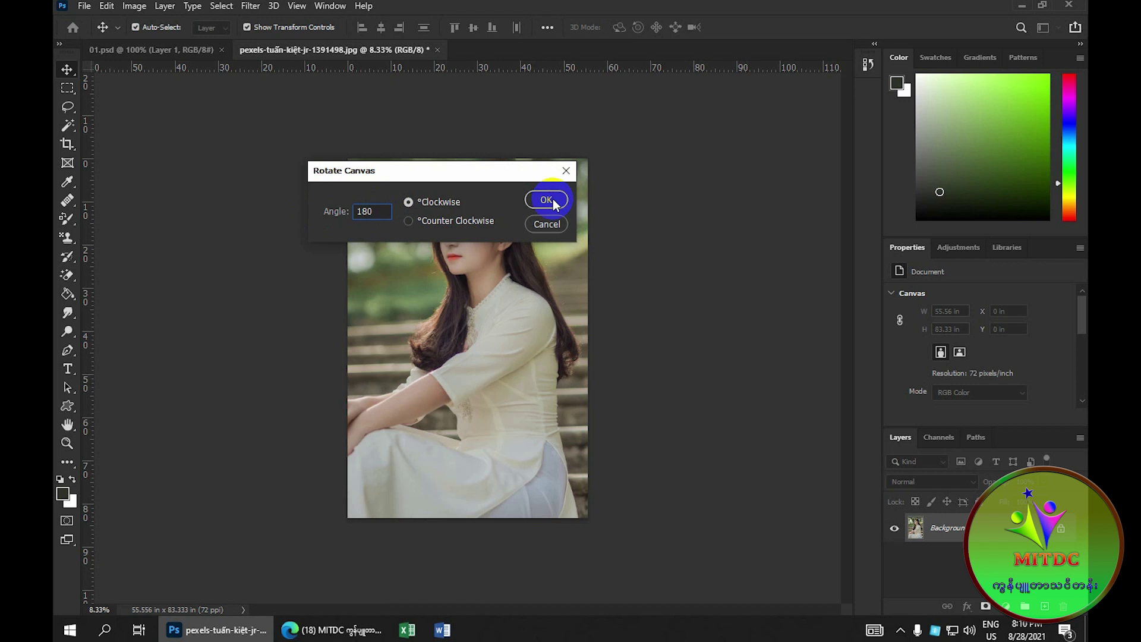
click(551, 201)
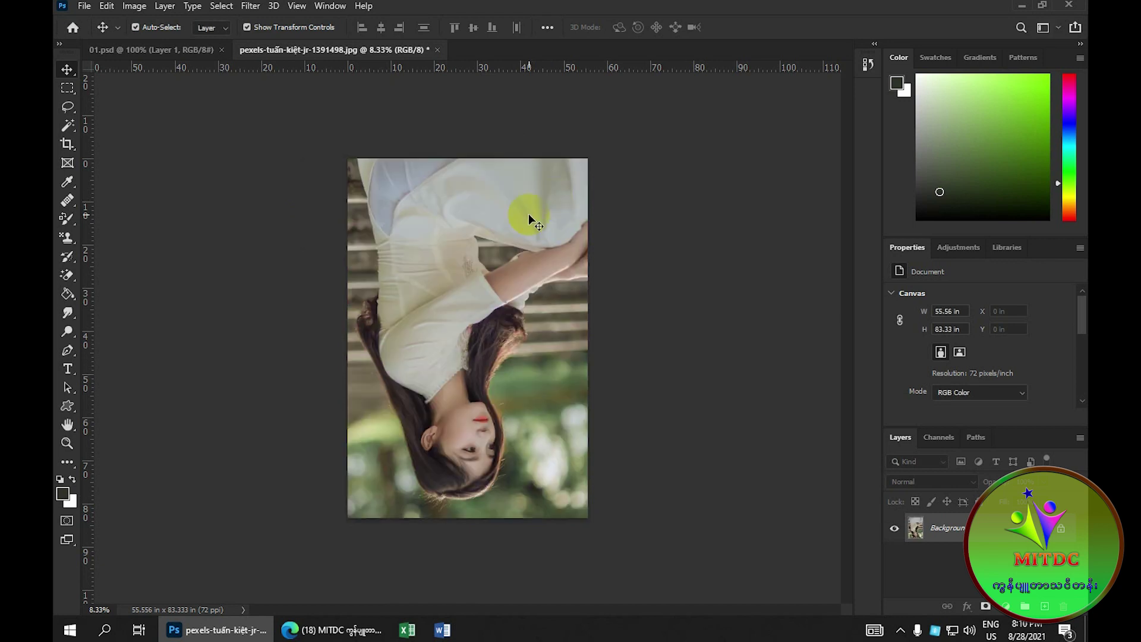
click(141, 9)
mouse_move(159, 160)
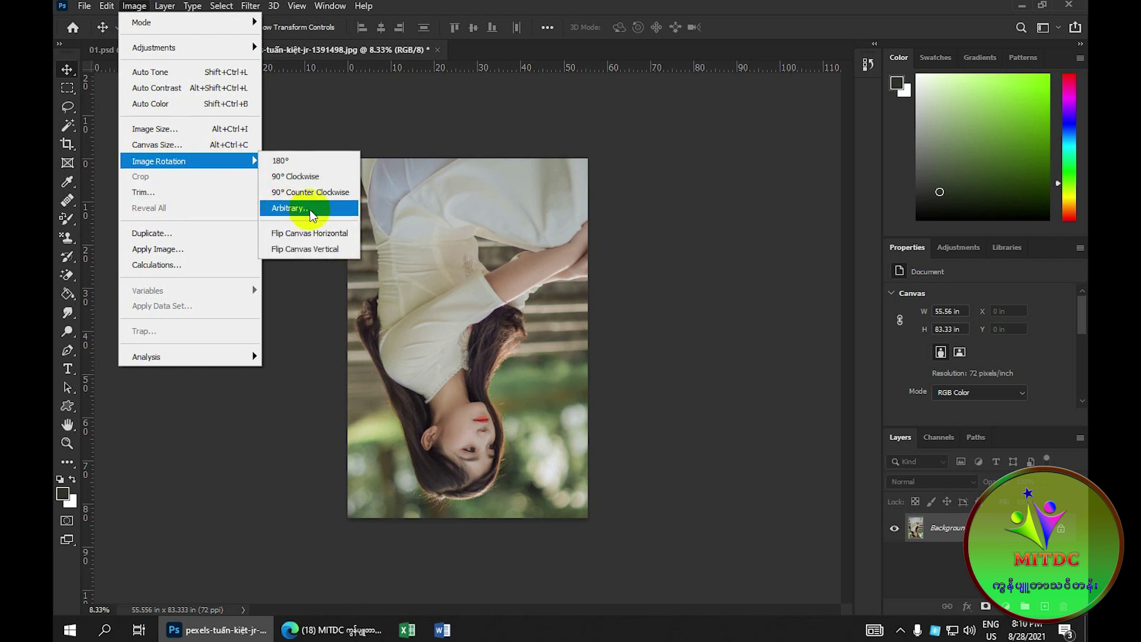
click(310, 210)
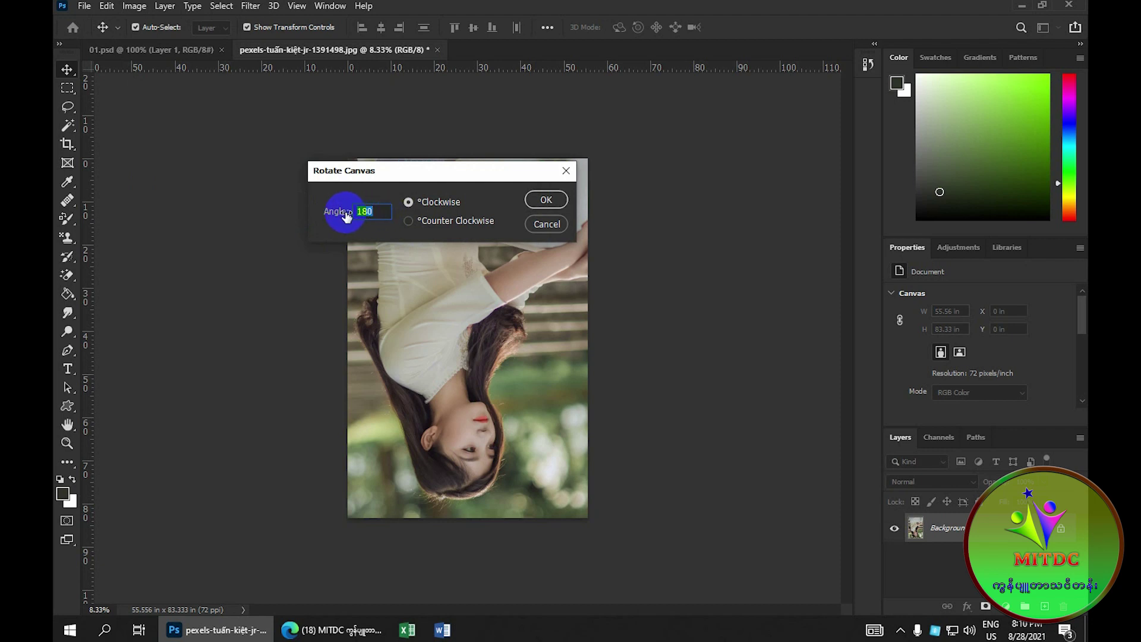
click(552, 201)
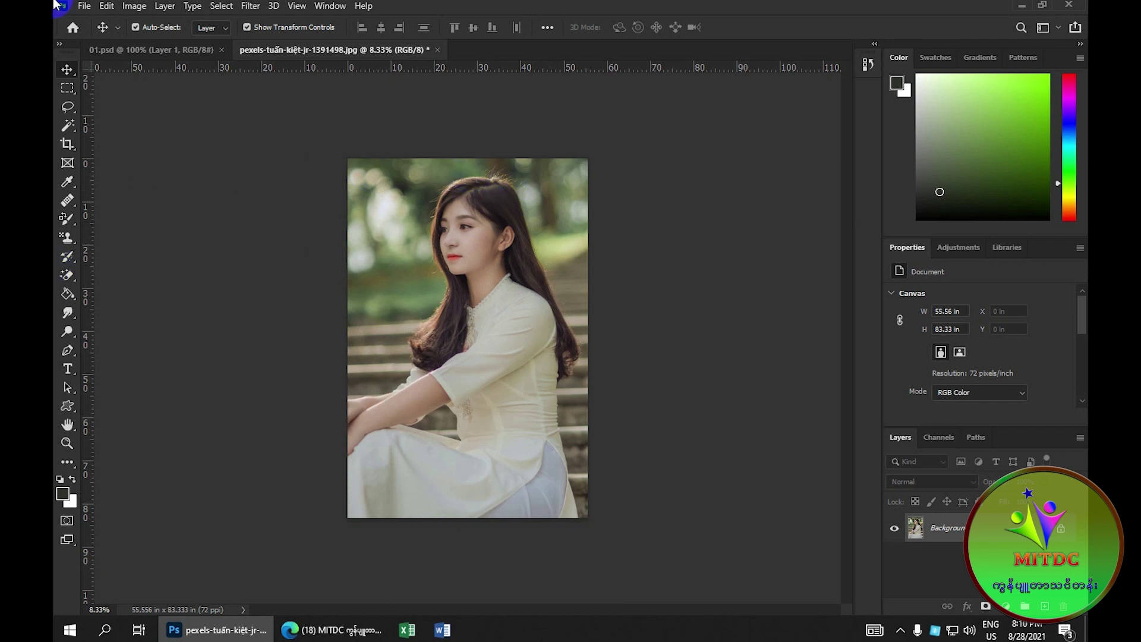
click(134, 6)
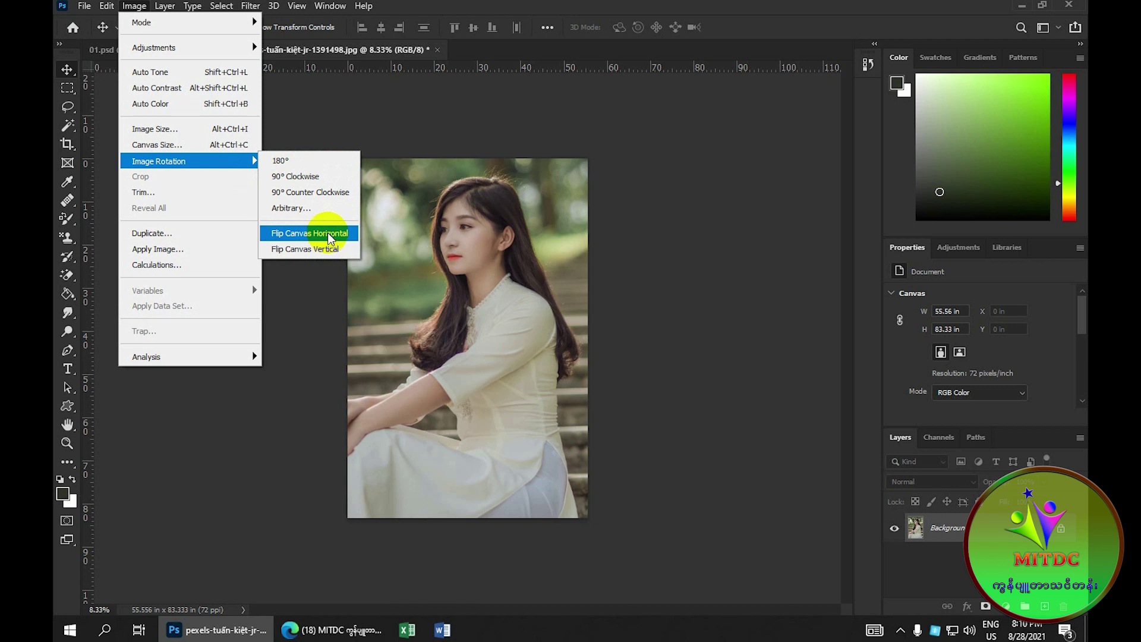
click(330, 238)
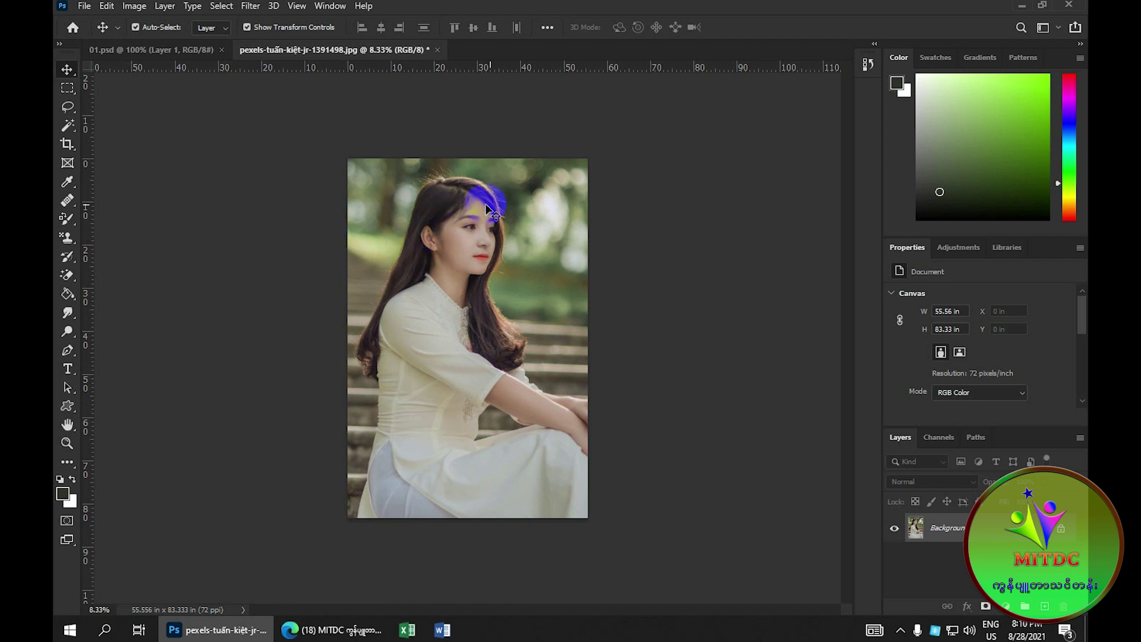
click(135, 7)
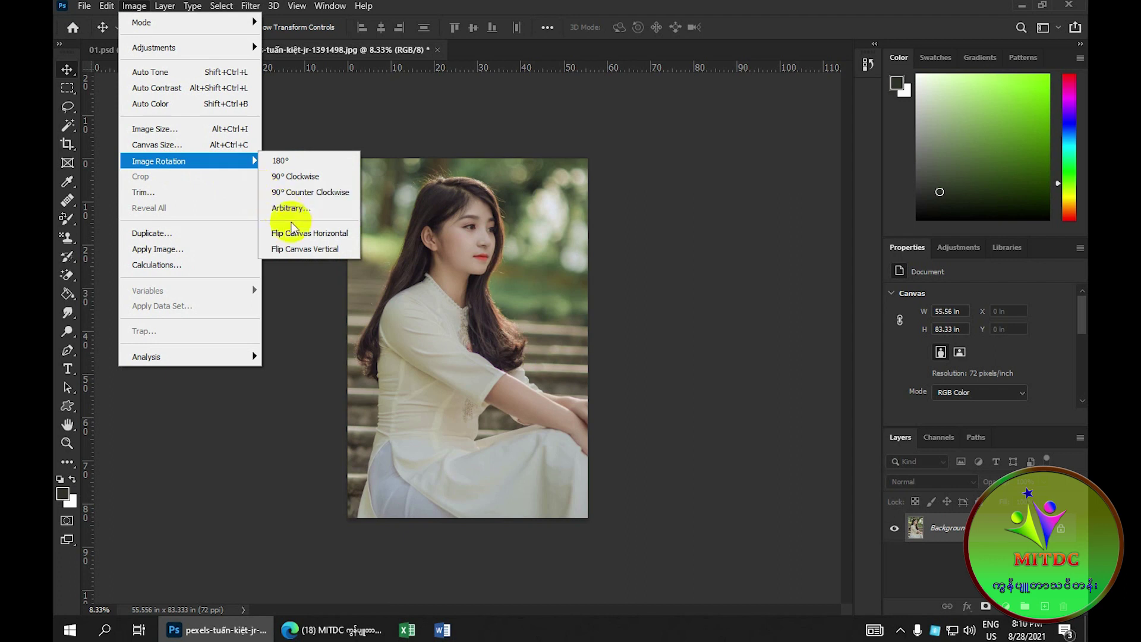
click(331, 233)
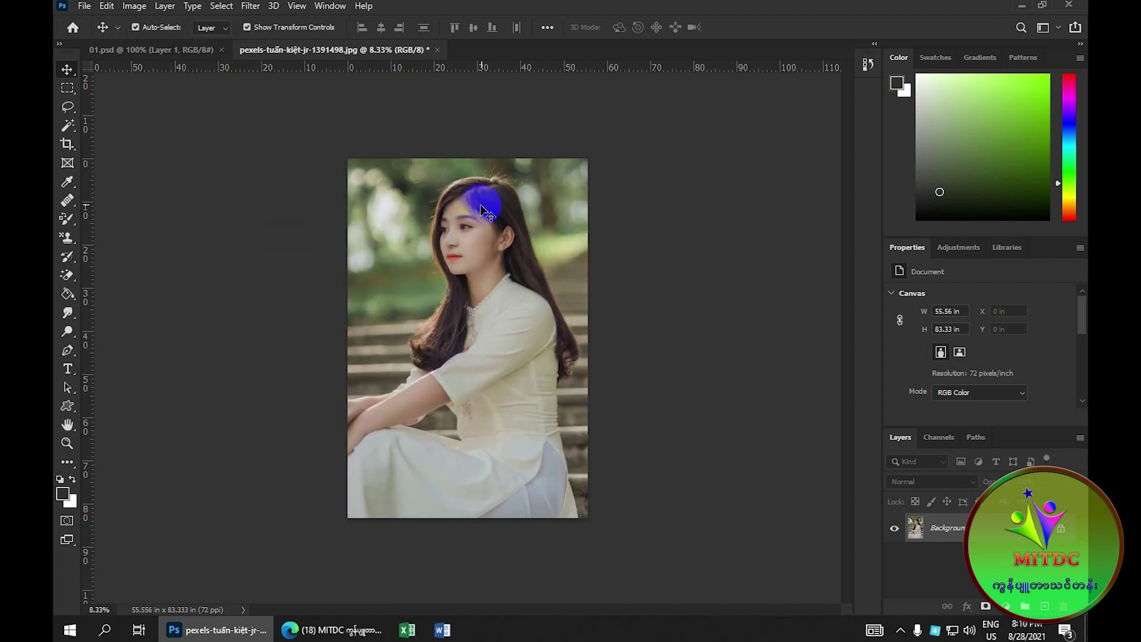
click(106, 6)
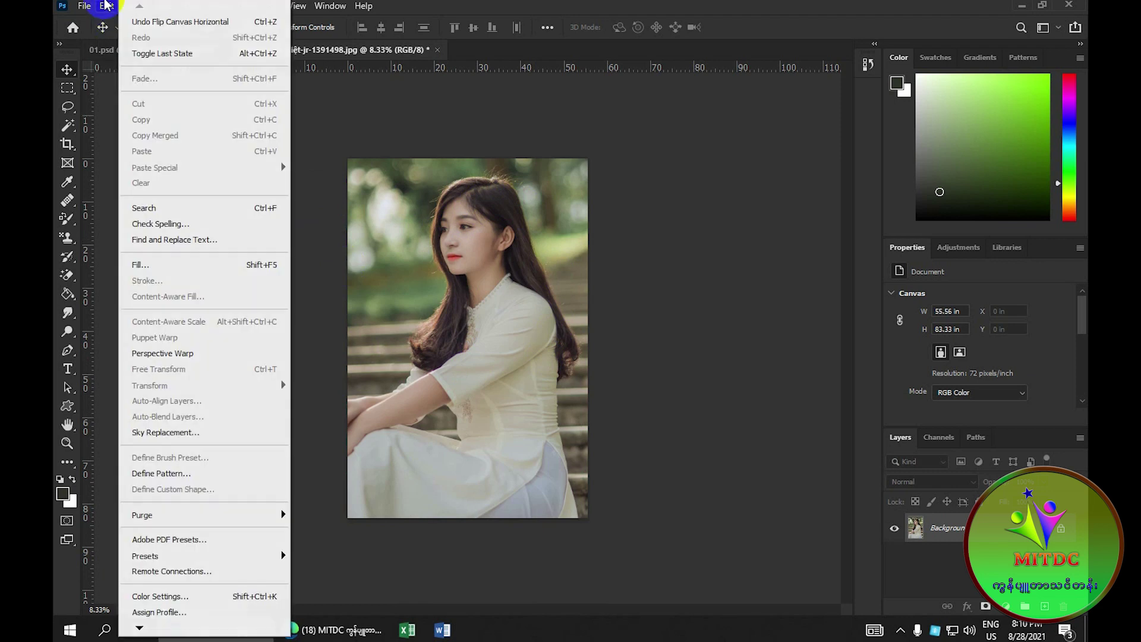
click(134, 6)
mouse_move(158, 161)
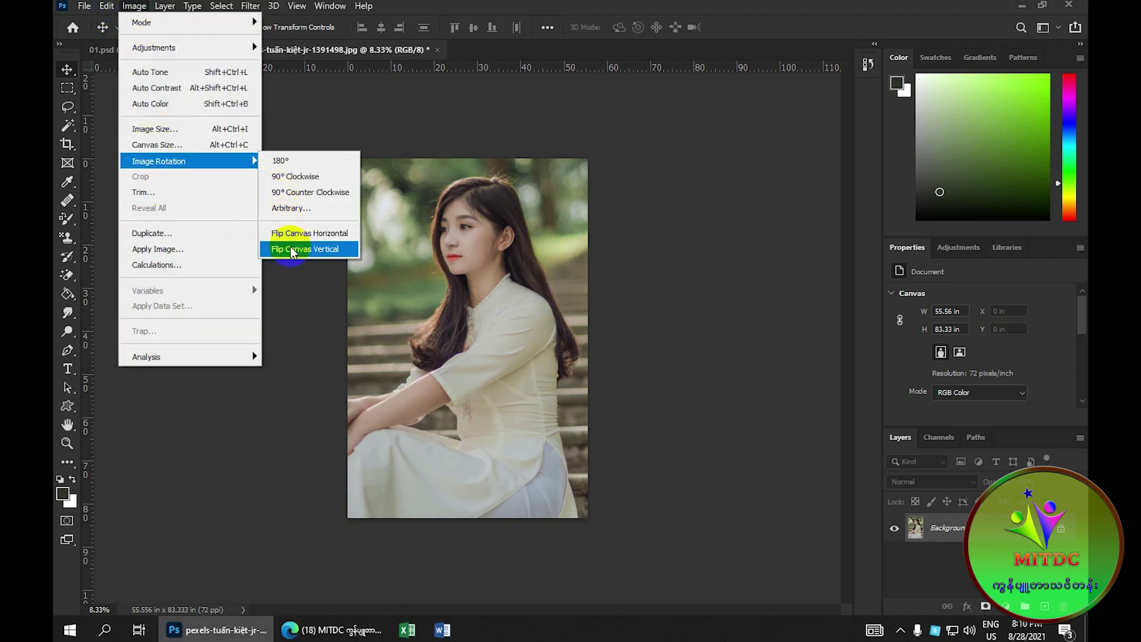
click(330, 254)
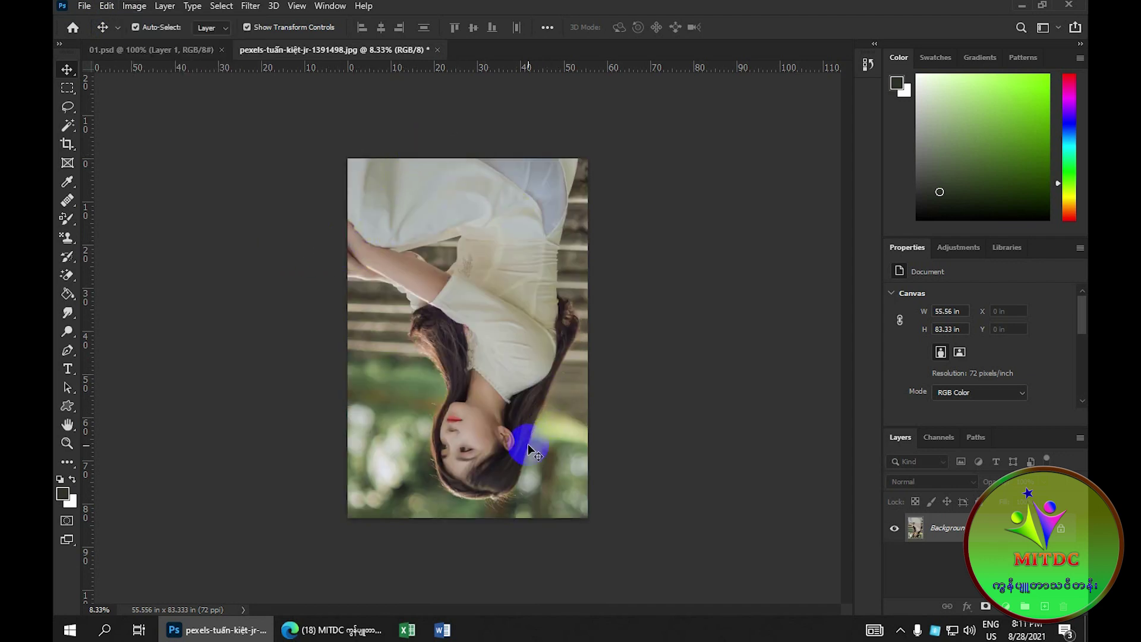
click(136, 6)
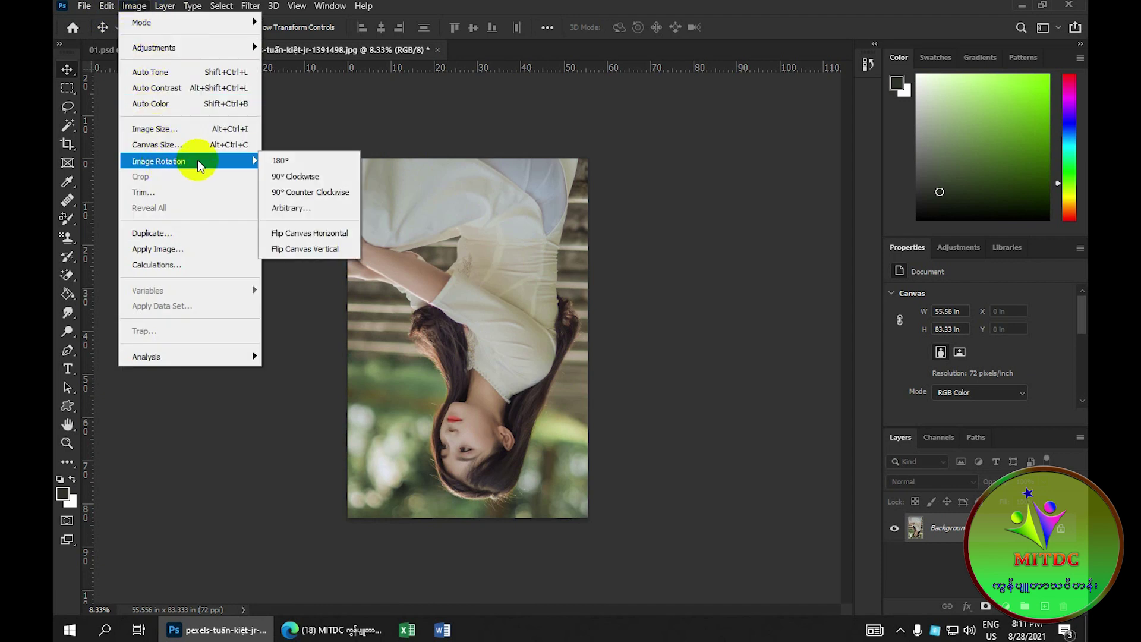
mouse_move(159, 160)
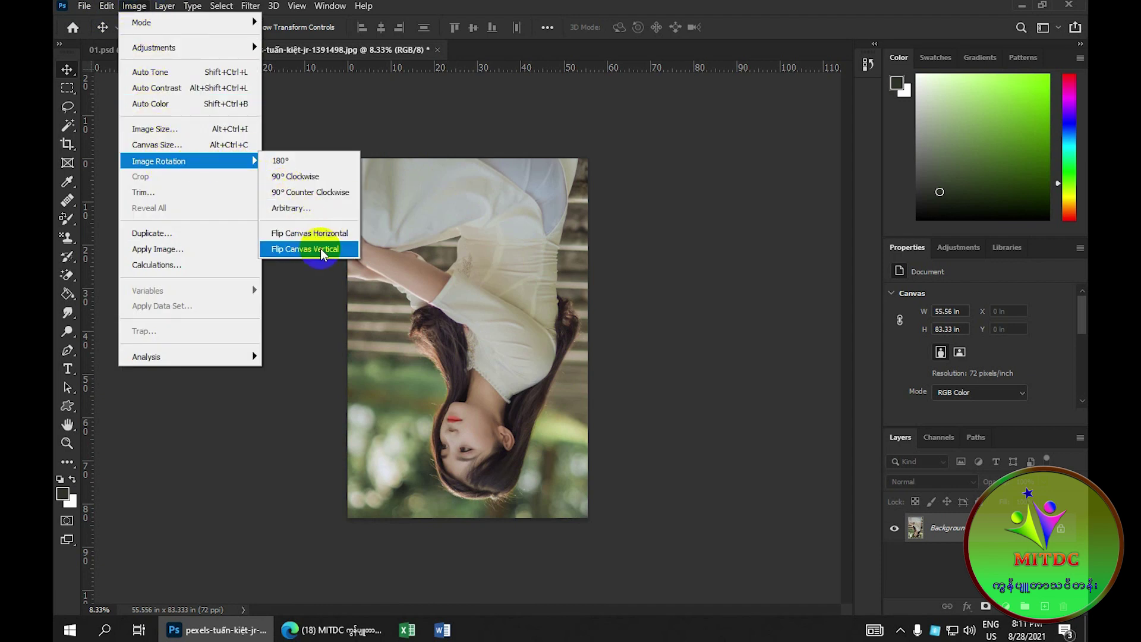
click(326, 254)
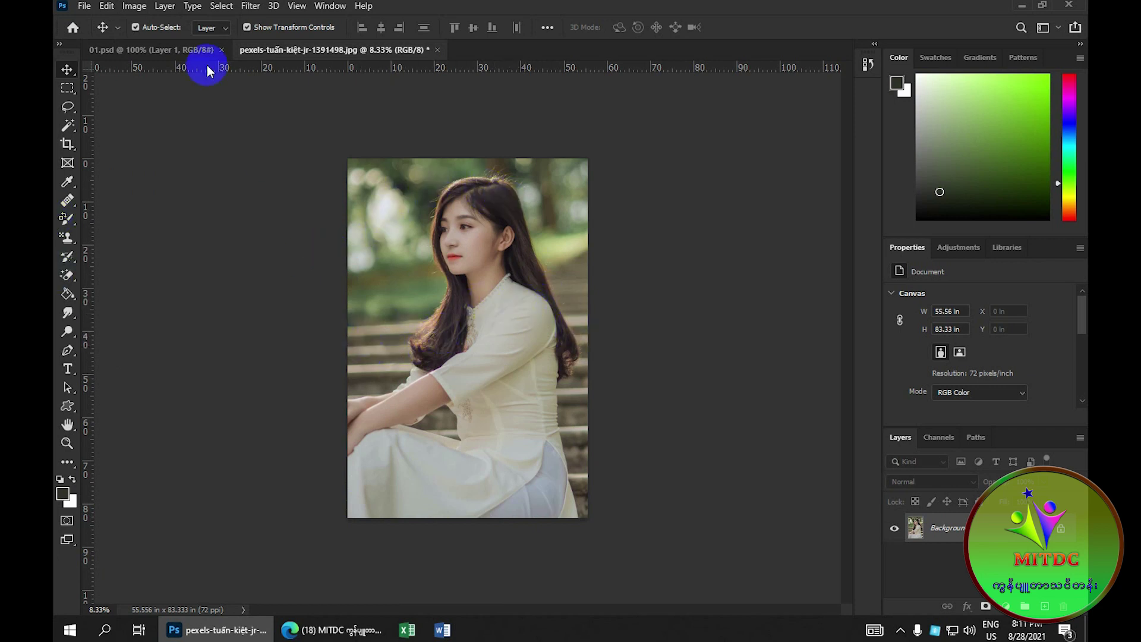
Flip the canvas horizontally so she faces right, then flip it back to face left
click(134, 6)
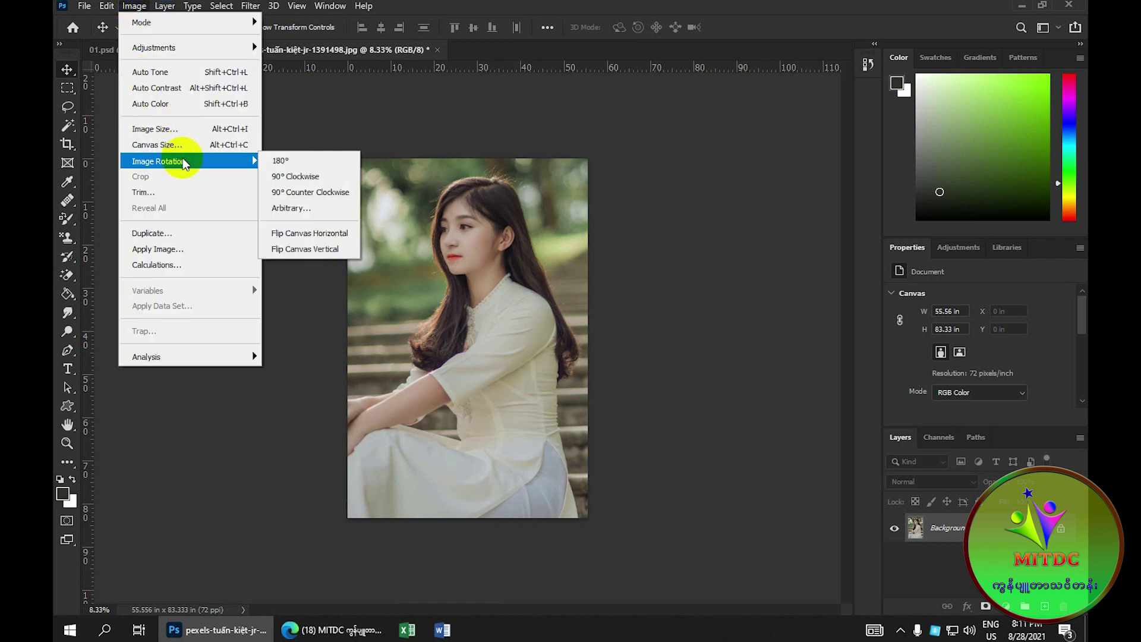
mouse_move(159, 161)
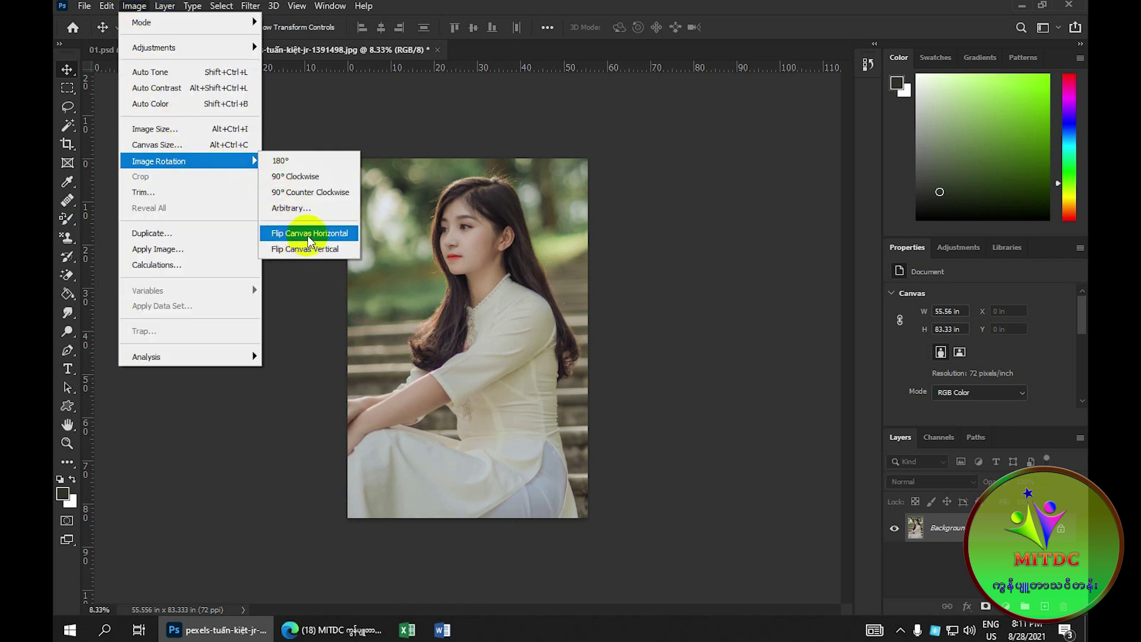
click(315, 234)
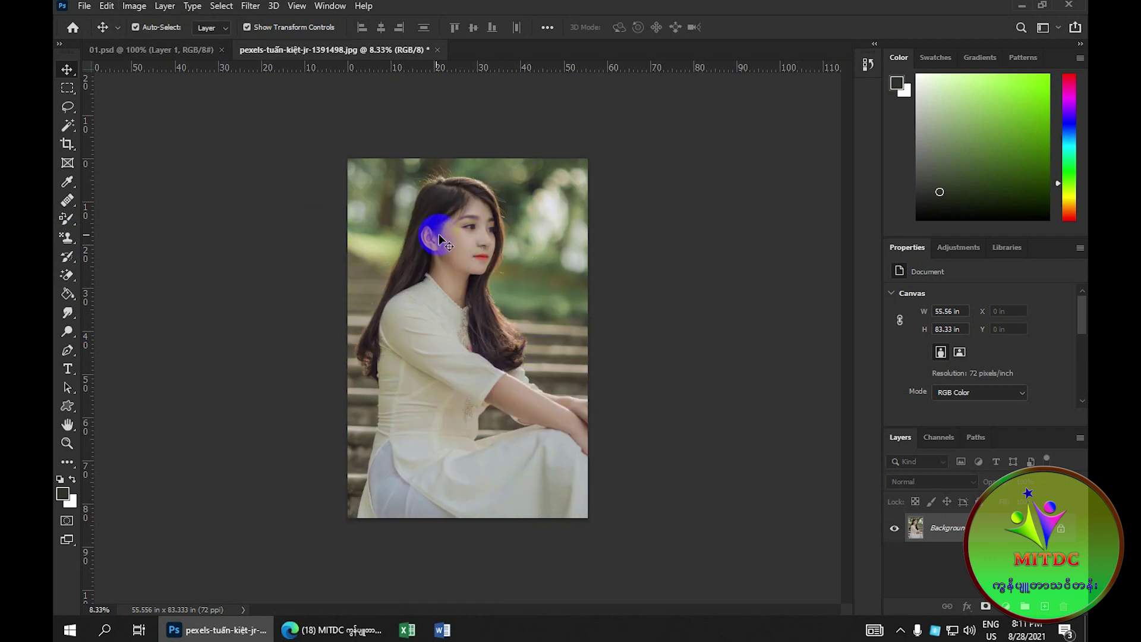
click(136, 6)
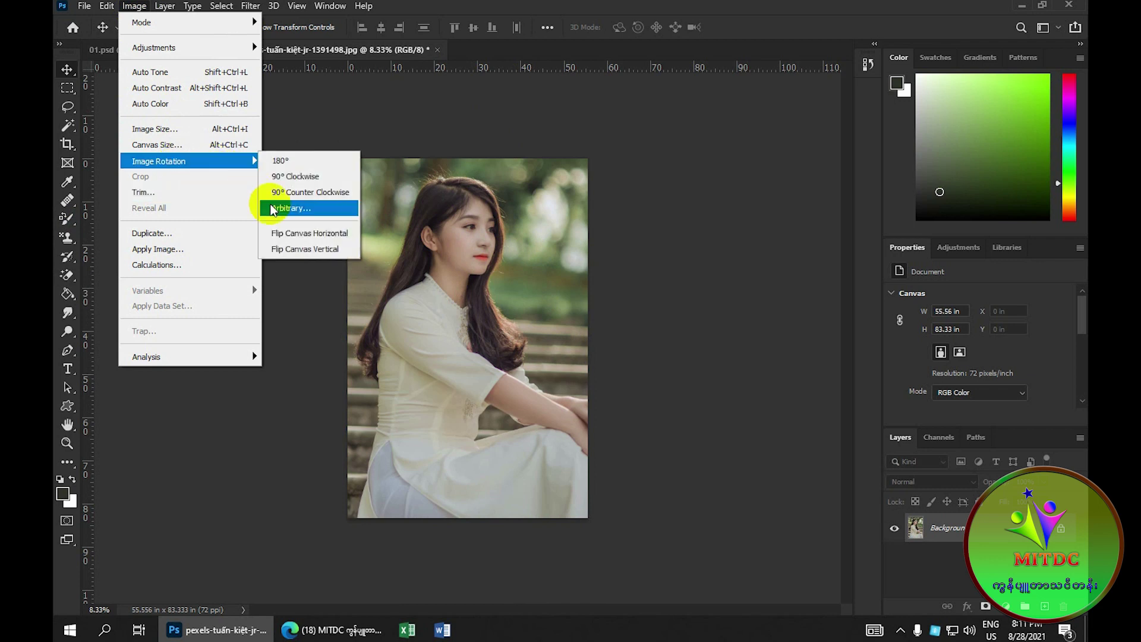
mouse_move(159, 160)
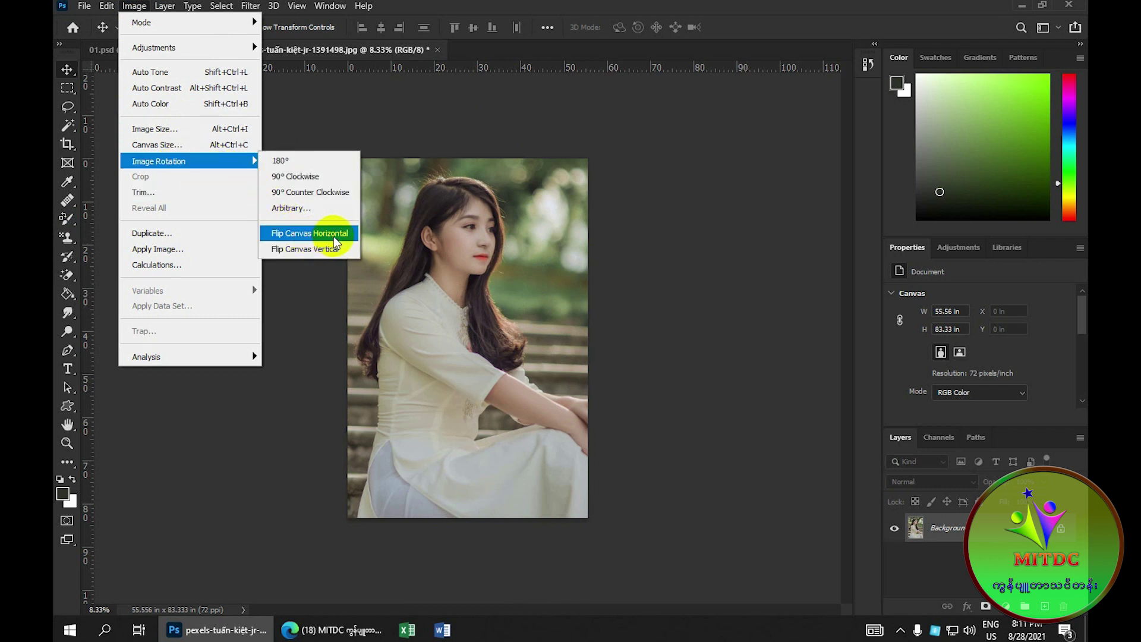
click(337, 236)
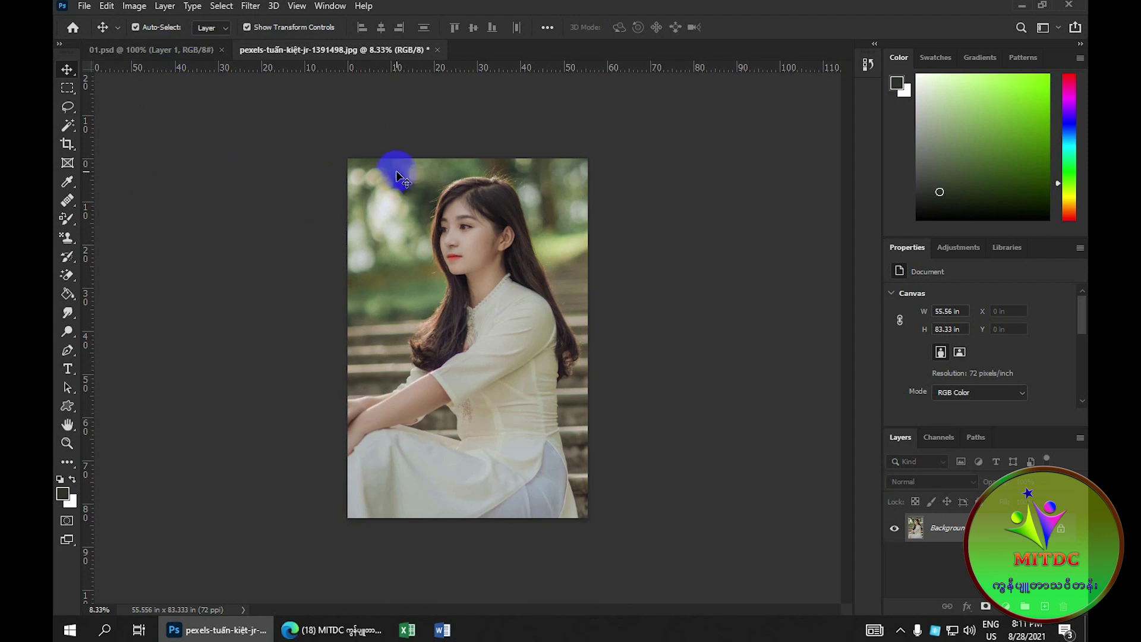
click(135, 6)
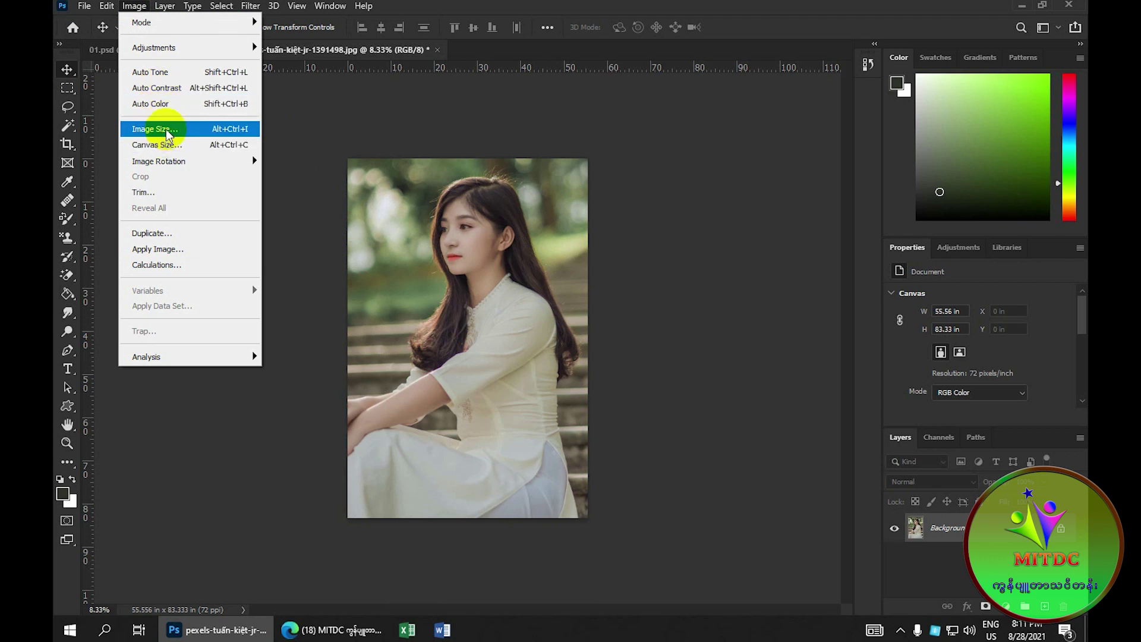
Check the image size, 55.556 × 83.333 in at 72 px/in, and close without changes
click(167, 132)
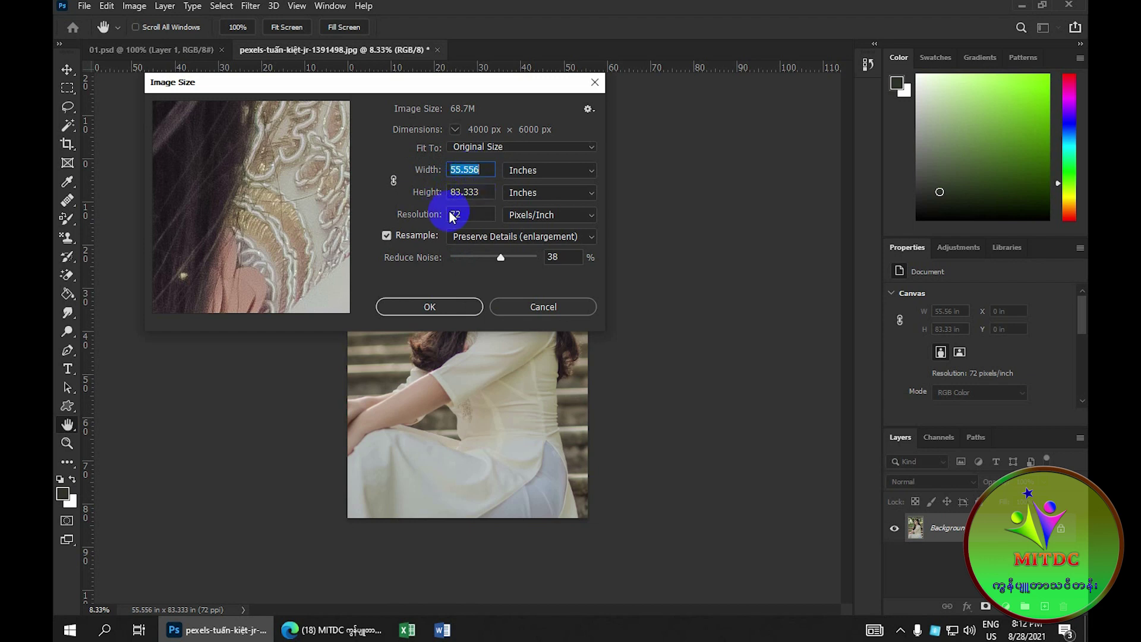
click(520, 308)
In 01.psd, duplicate Layer 1 and reselect the original Layer 1 beneath the copy
click(190, 50)
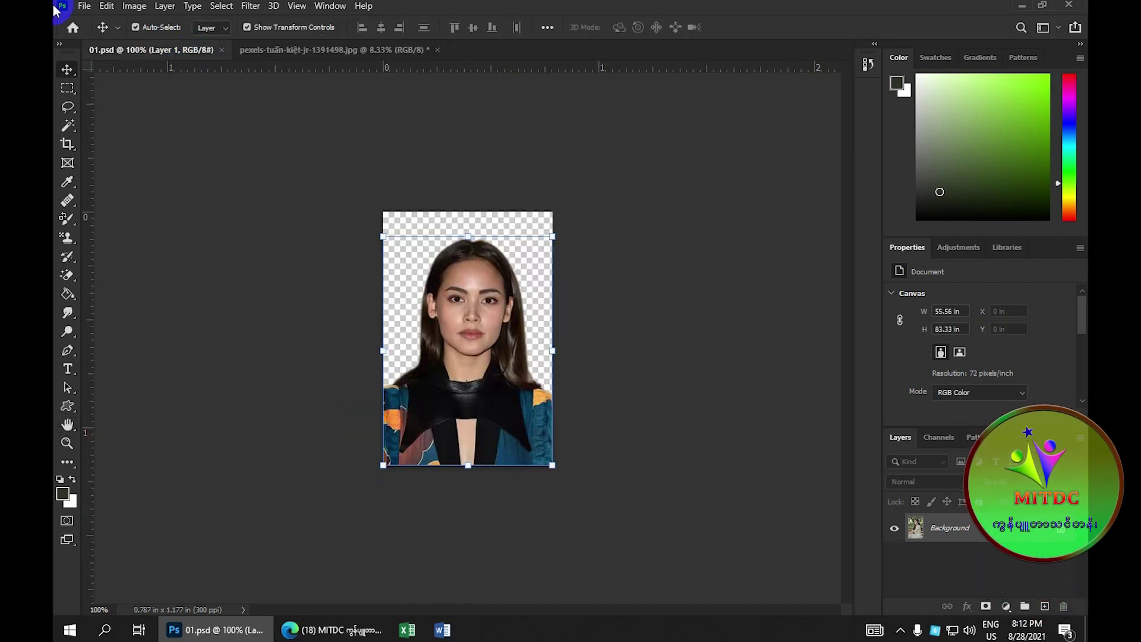
click(541, 241)
key(ctrl+plus)
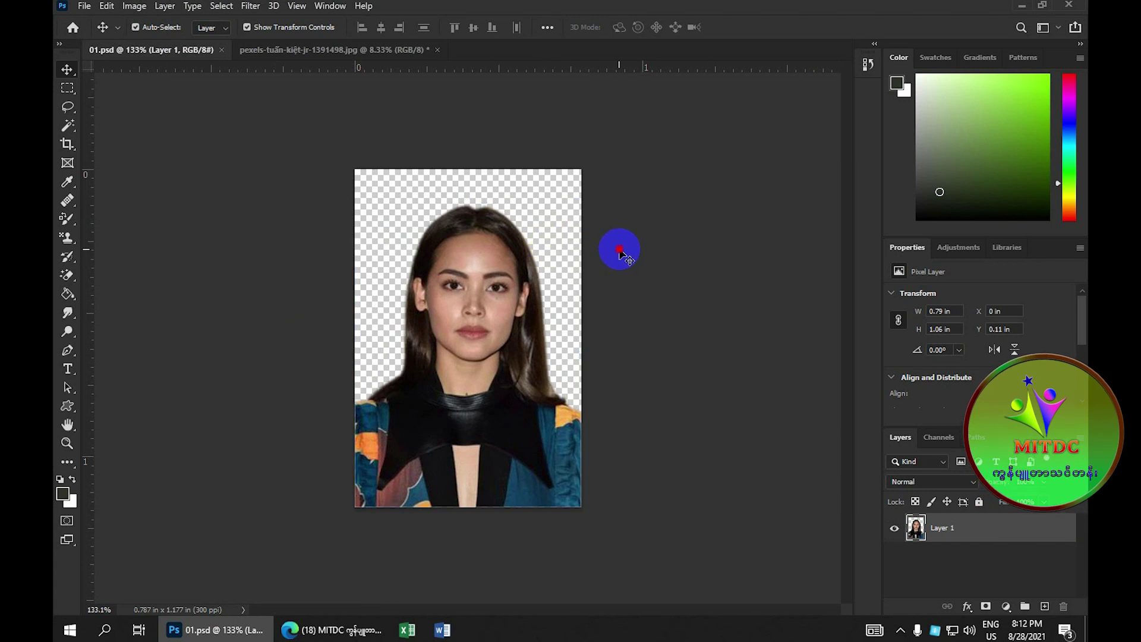
key(ctrl+plus)
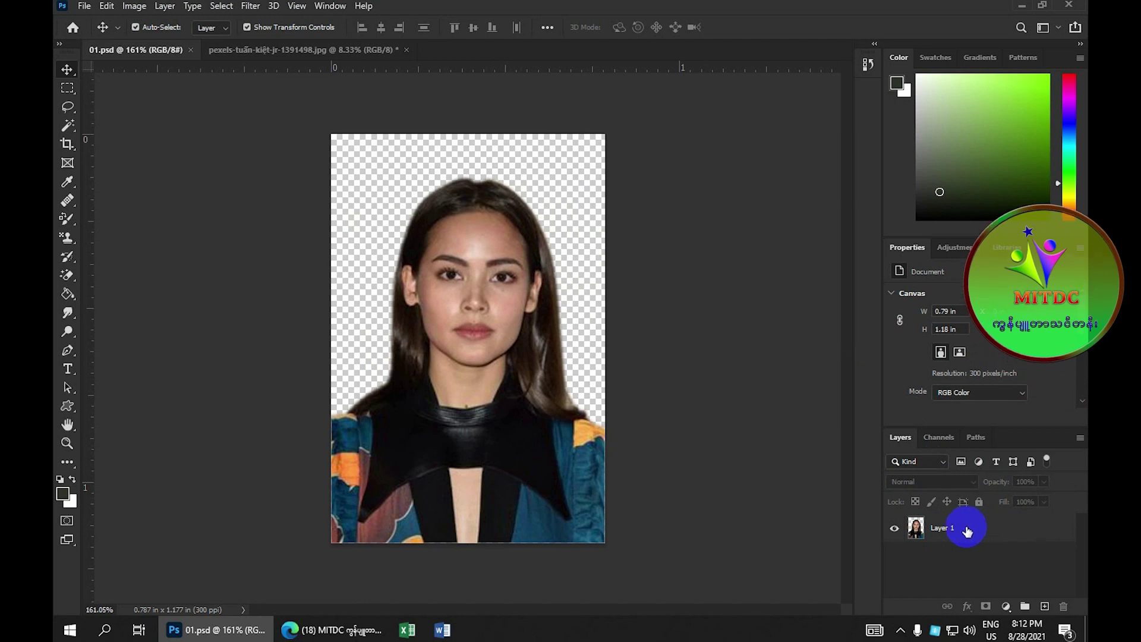
drag(995, 528, 1045, 606)
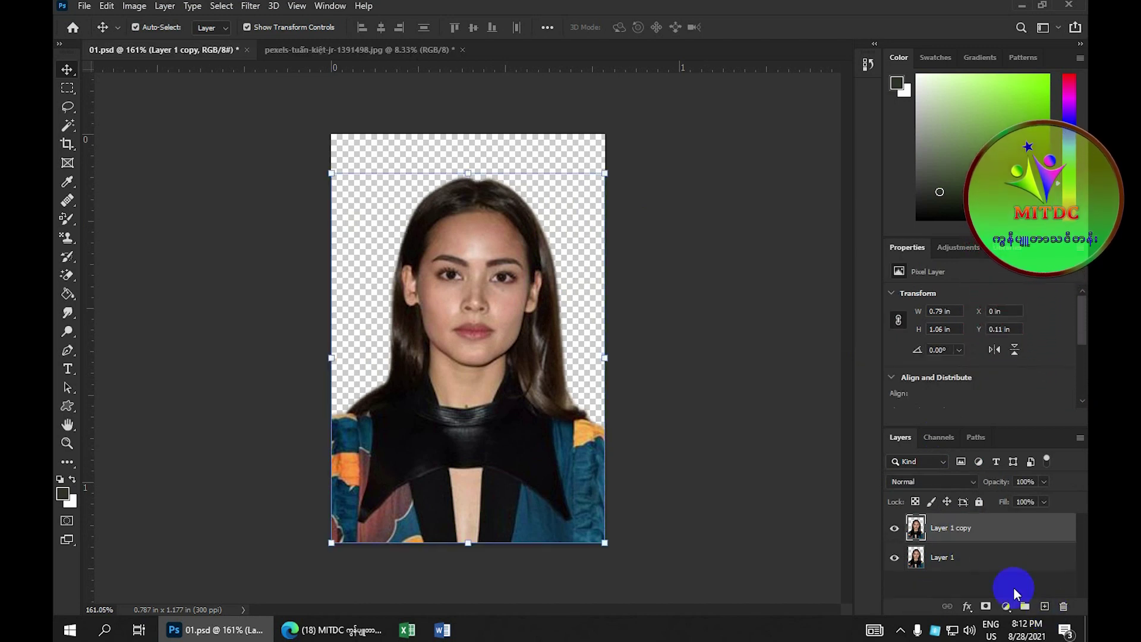
click(951, 557)
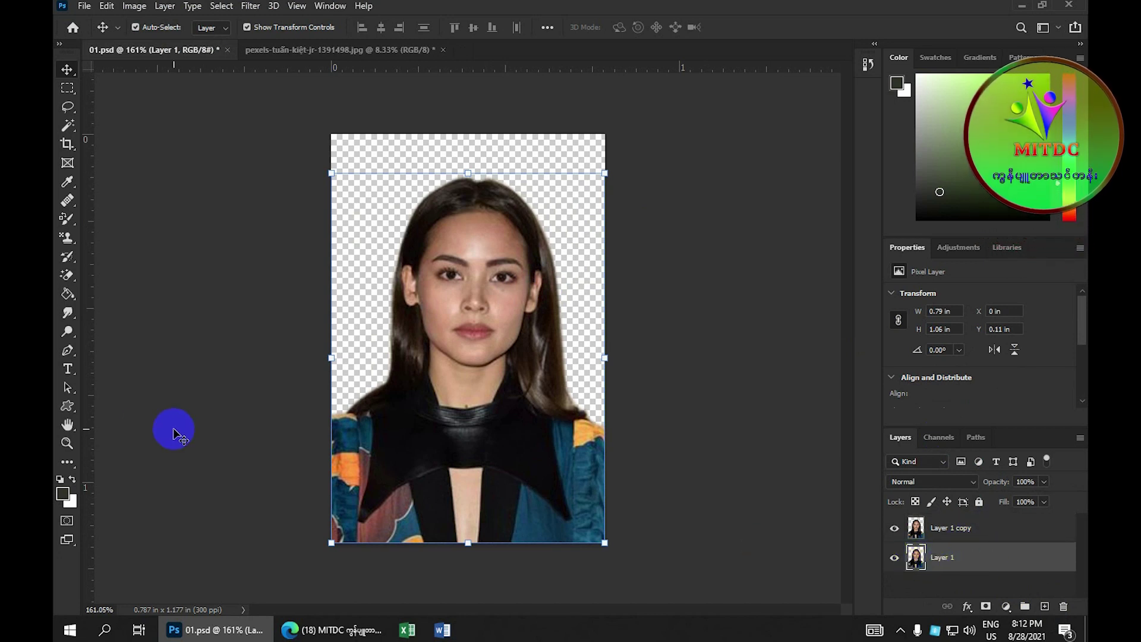
Pick a dark green foreground colour and fill Layer 1 with it
click(63, 495)
click(537, 112)
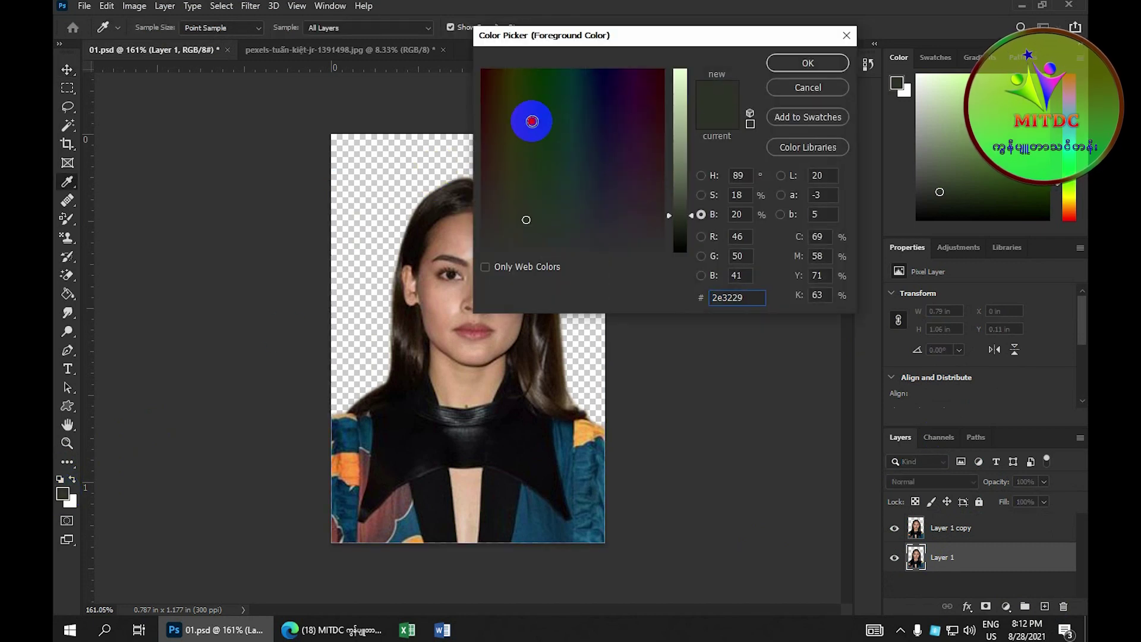
mouse_move(679, 230)
mouse_down()
mouse_move(693, 231)
mouse_move(682, 229)
mouse_up()
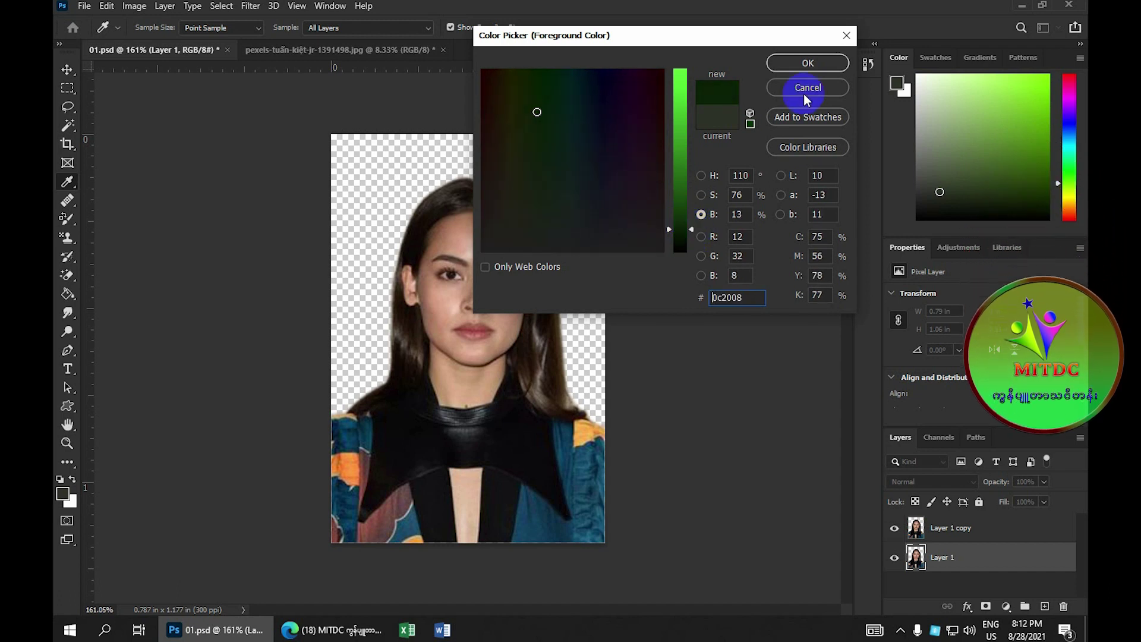
click(803, 63)
key(v)
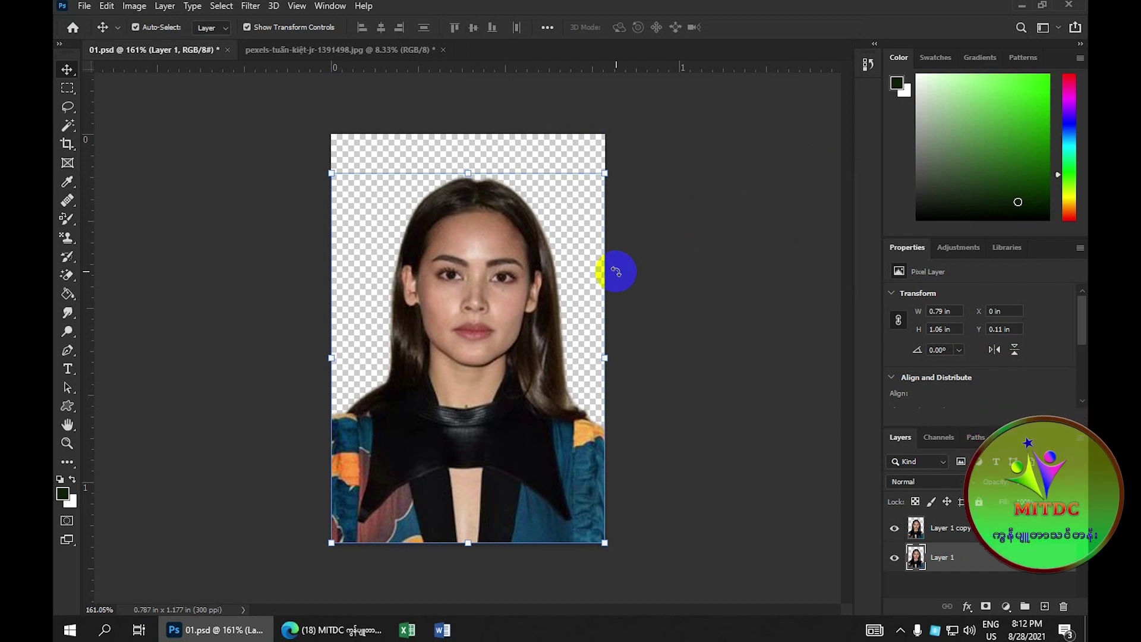
key(alt+BackSpace)
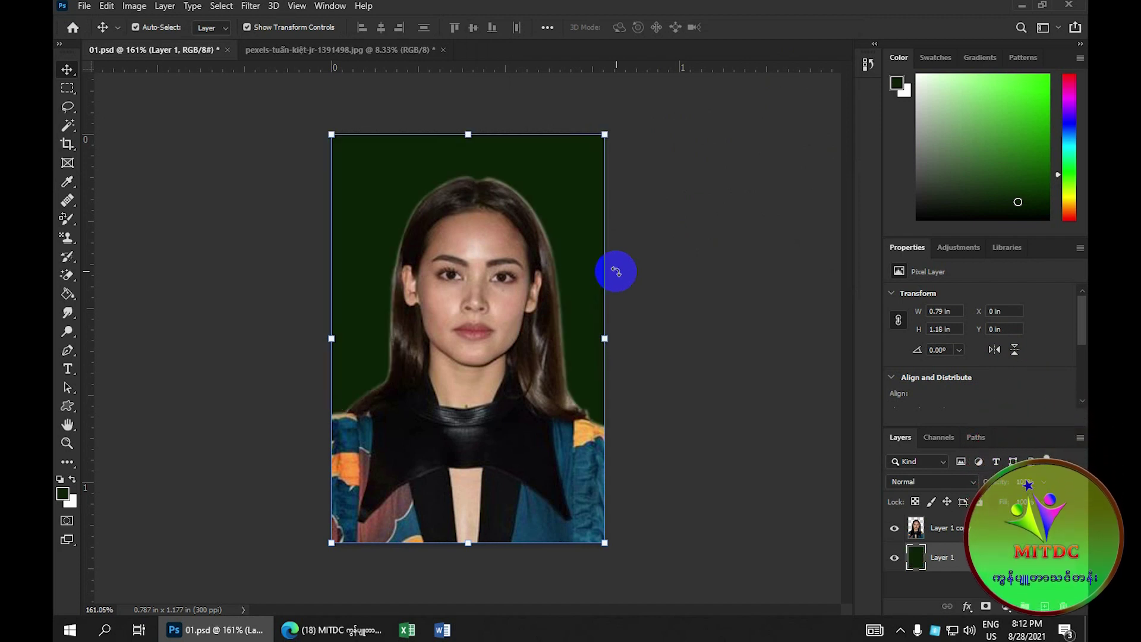
click(722, 190)
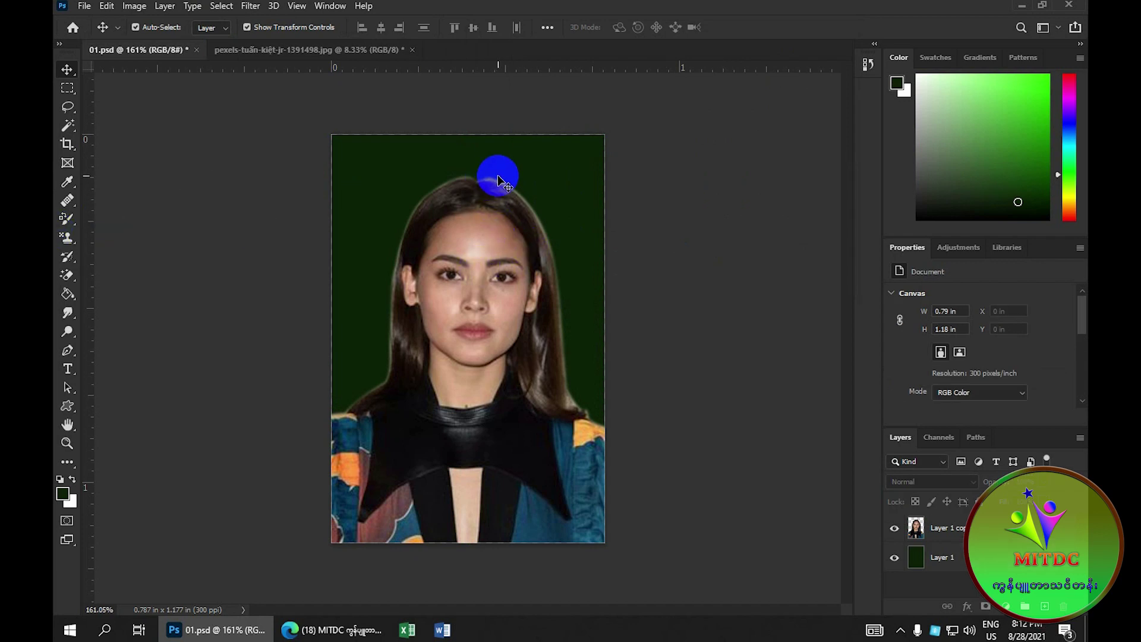
Choose a darker, more muted green and refill Layer 1 with it
click(62, 496)
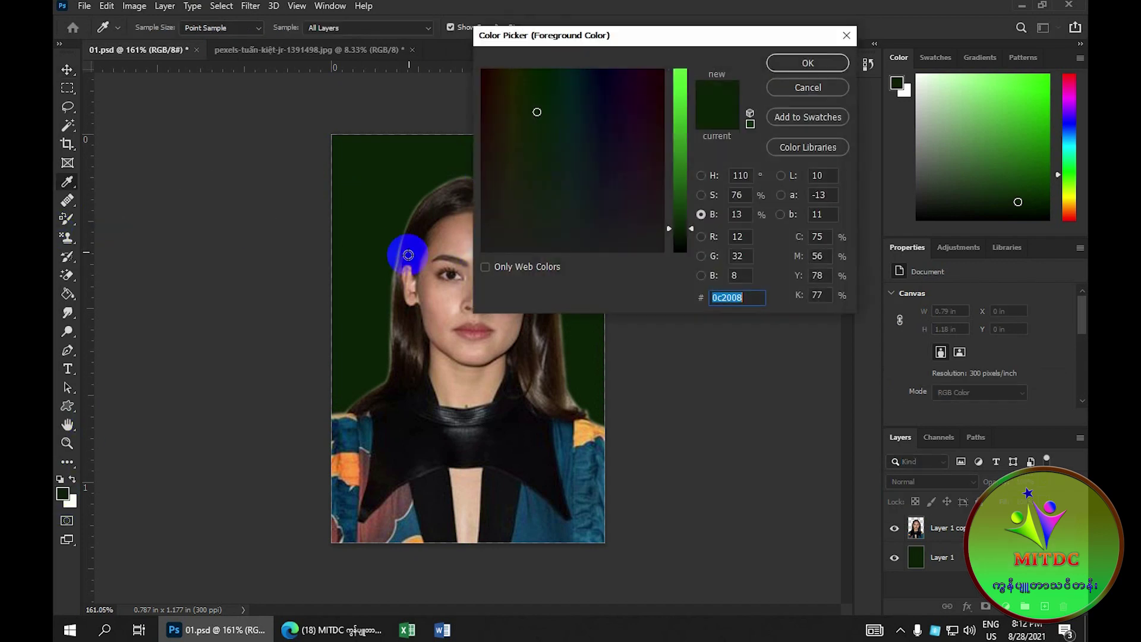
click(689, 236)
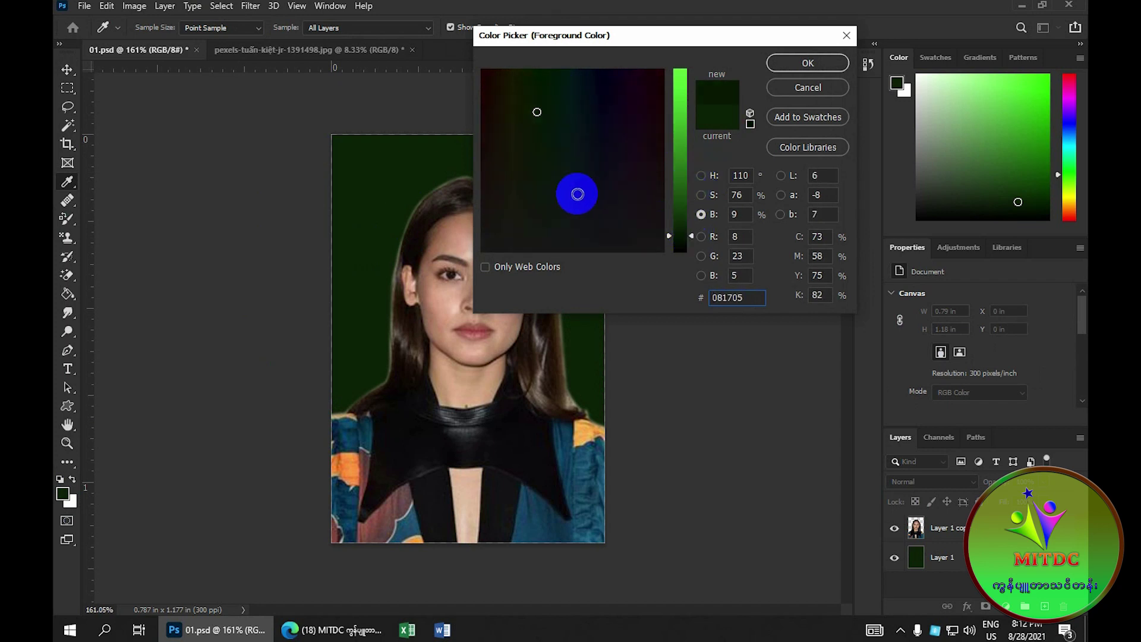
drag(536, 112, 536, 201)
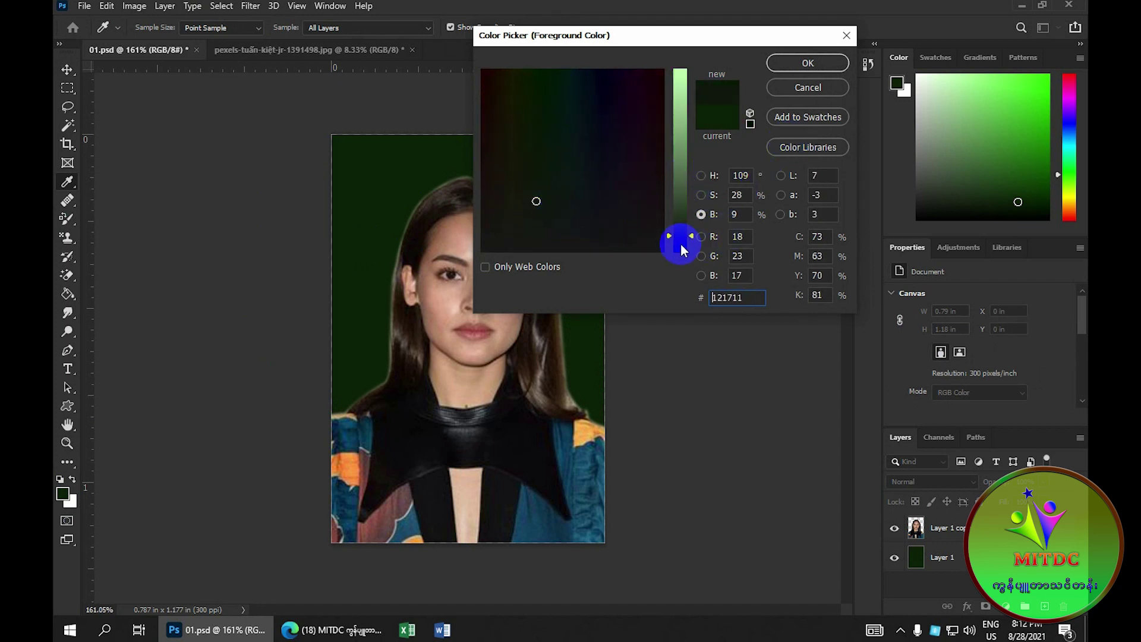
click(692, 237)
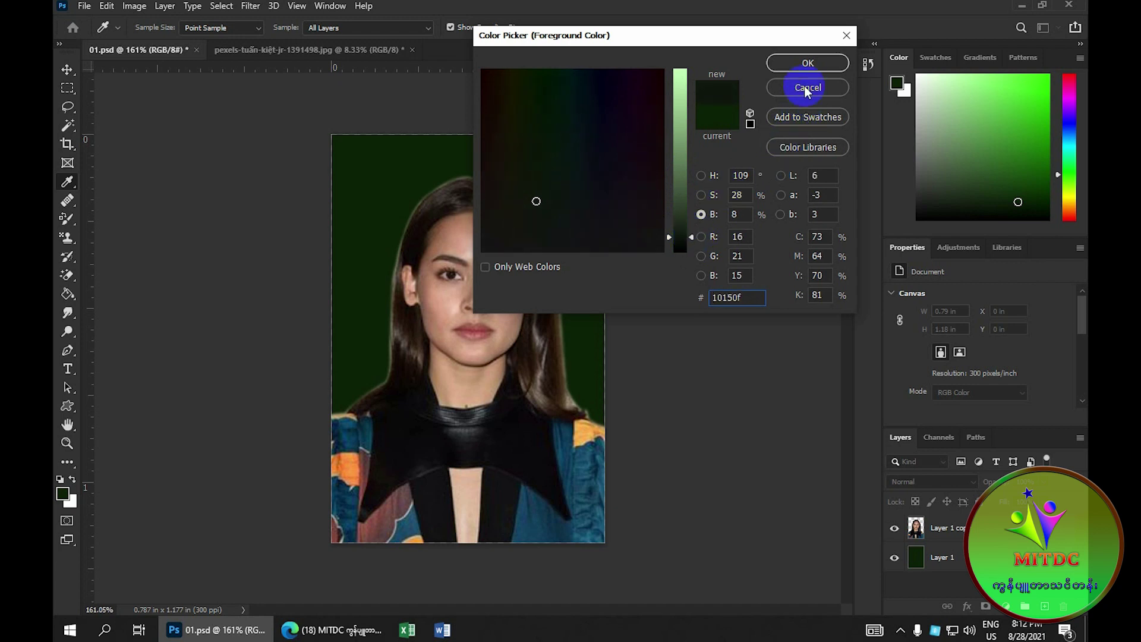
click(807, 62)
key(v)
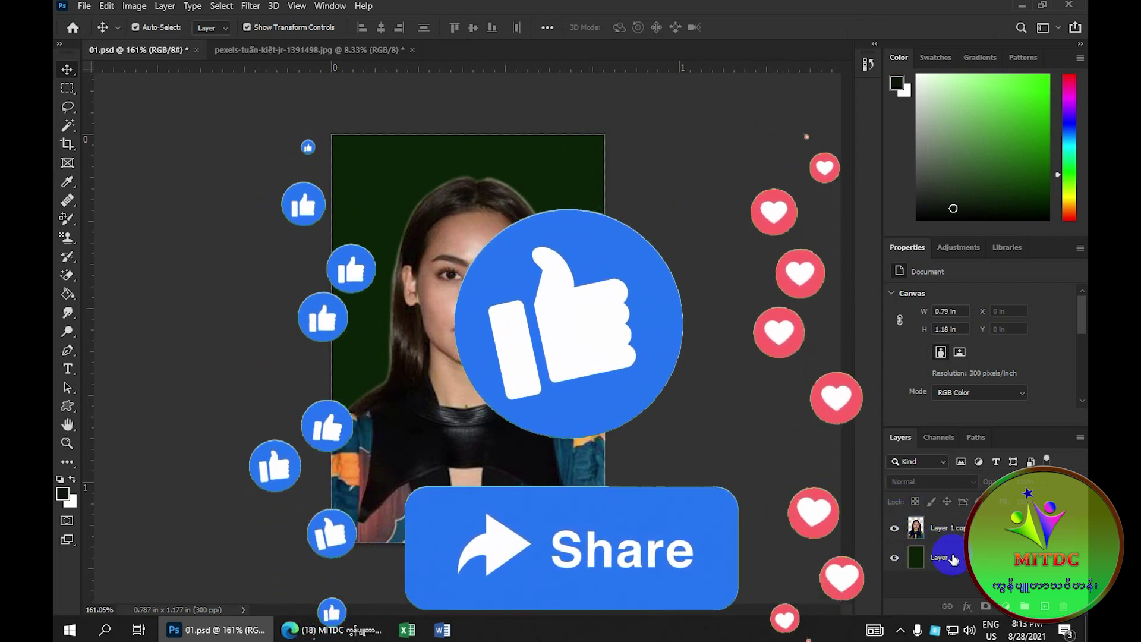
click(956, 562)
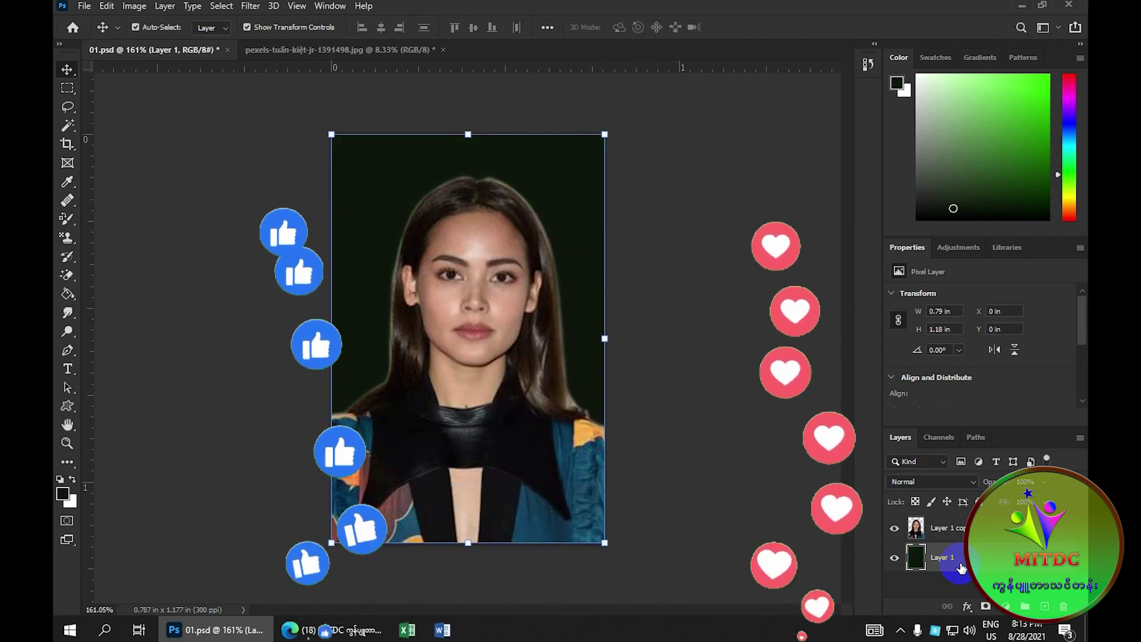
click(436, 113)
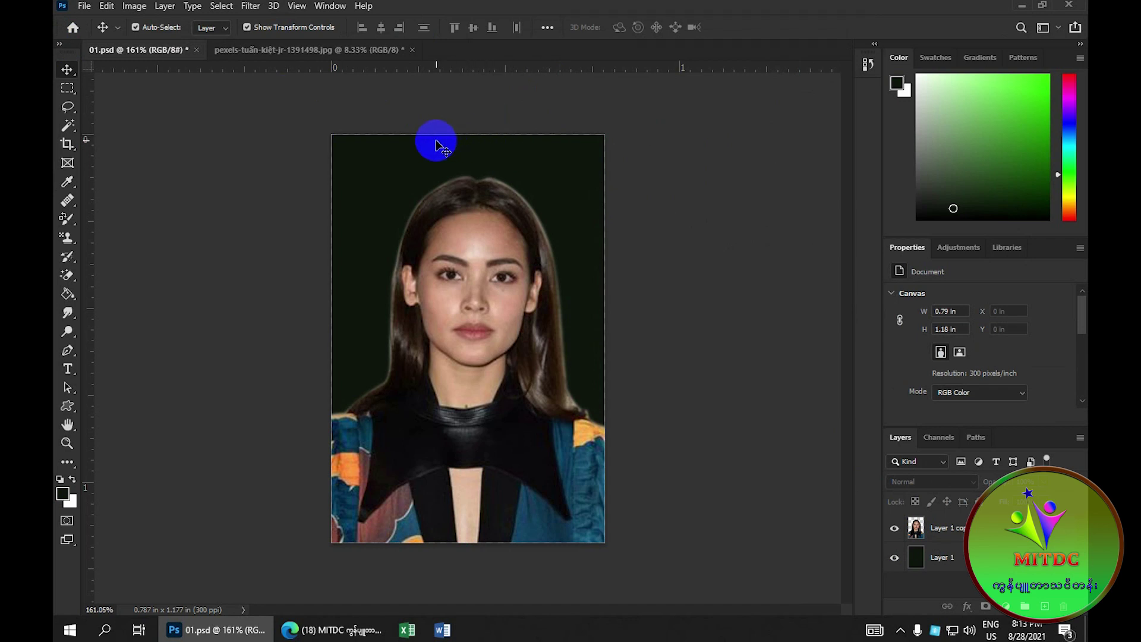
click(133, 7)
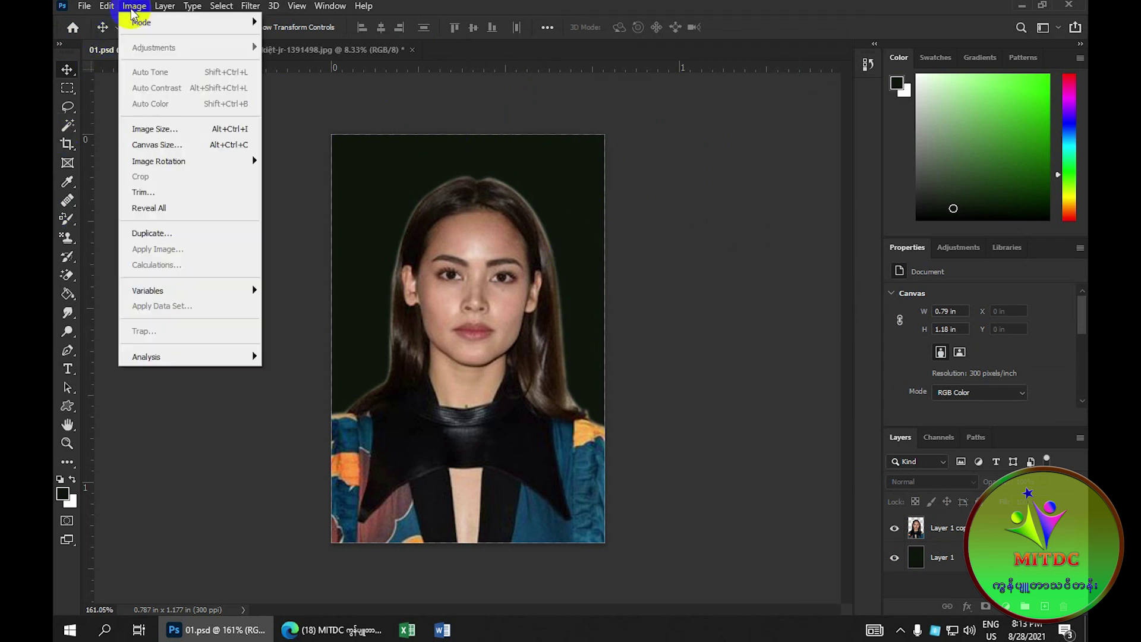
Set the image size to 4 in wide by 6 in high at 300 pixels/inch, proportions unlinked
click(181, 135)
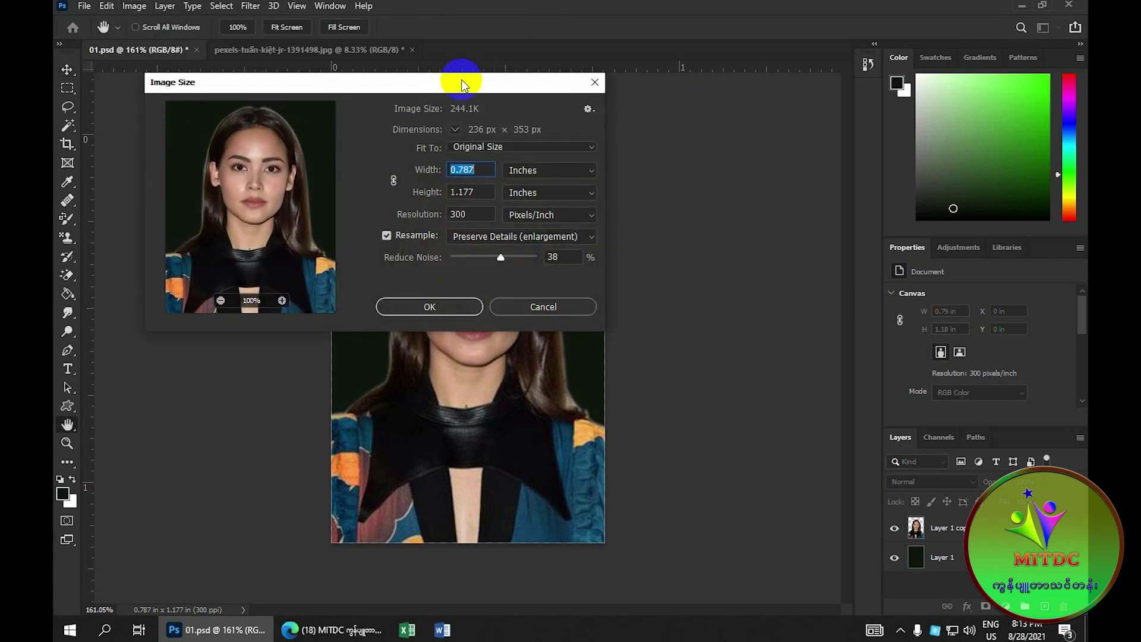
drag(463, 84, 585, 62)
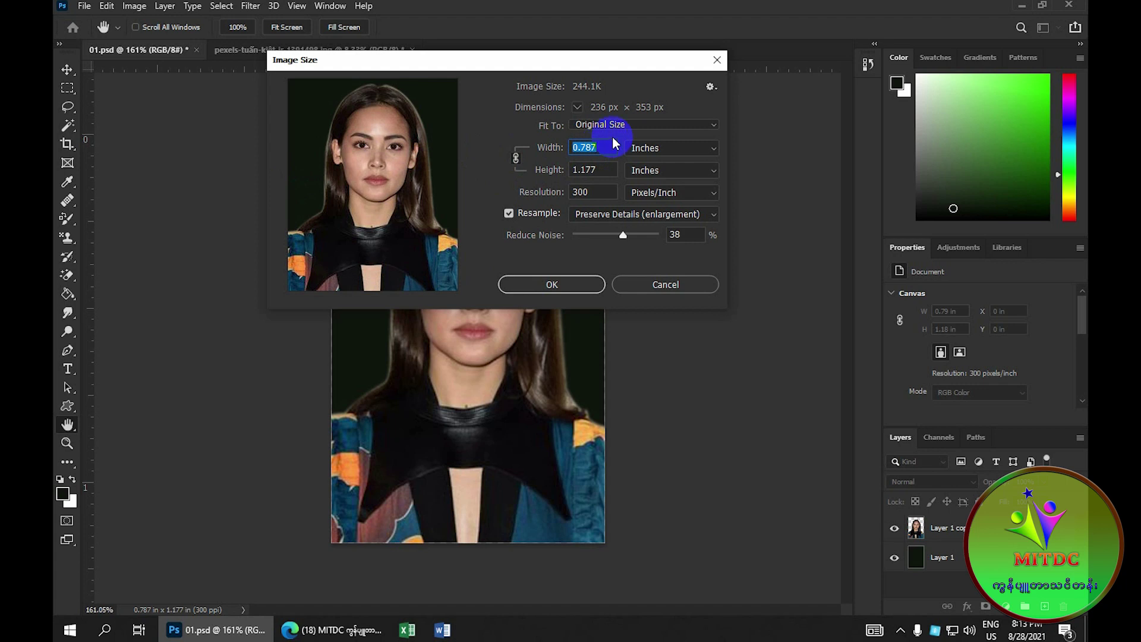
text(4)
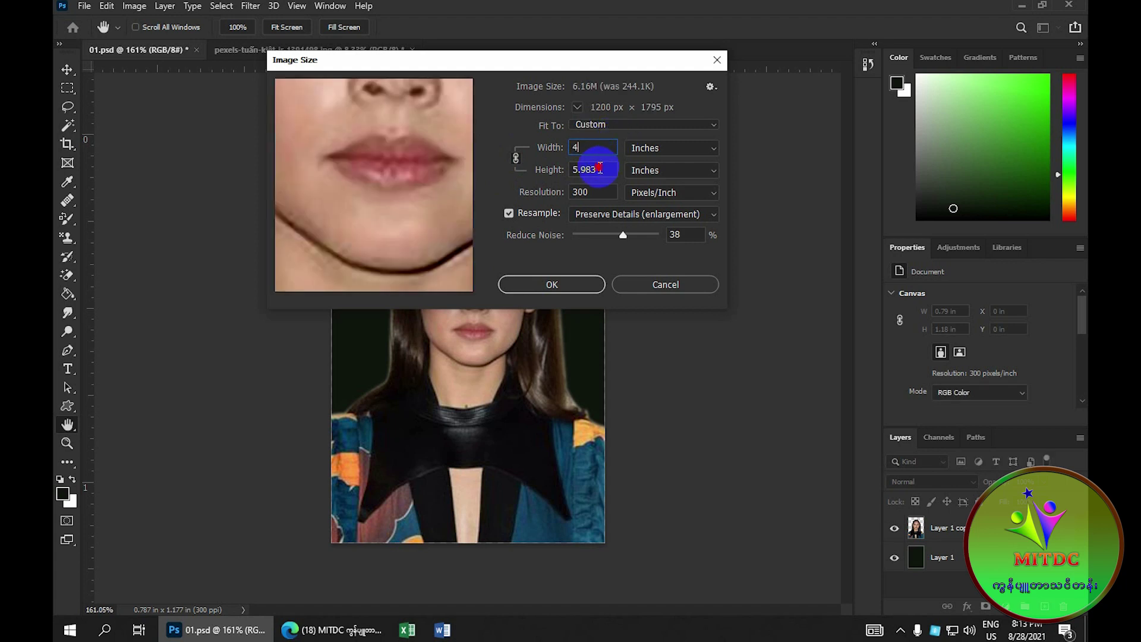
double_click(600, 168)
text(6)
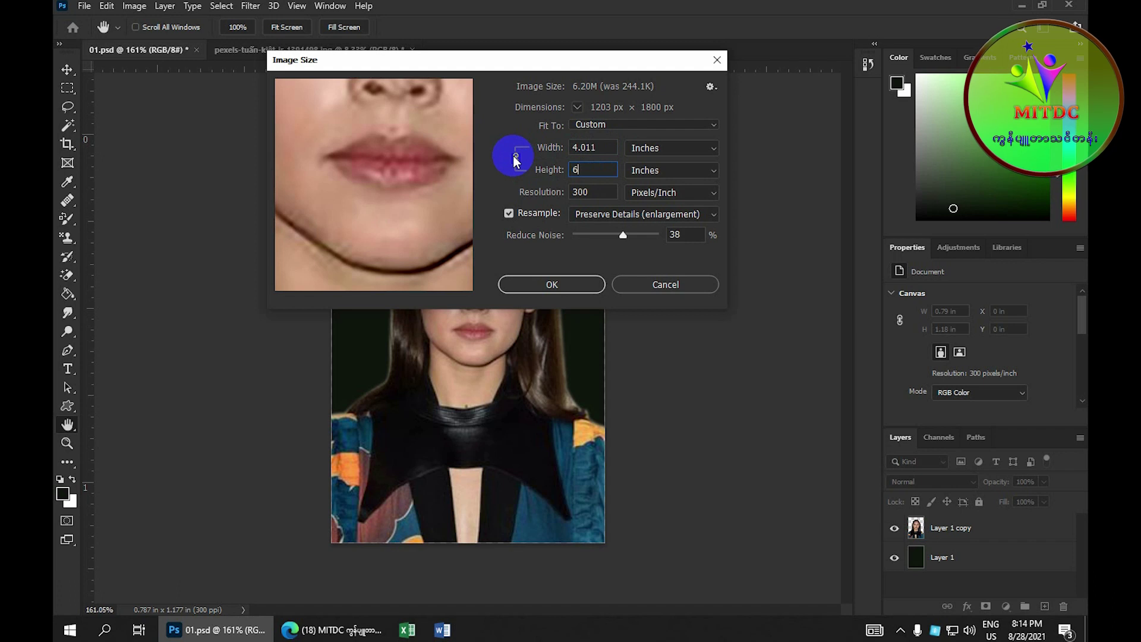
click(516, 162)
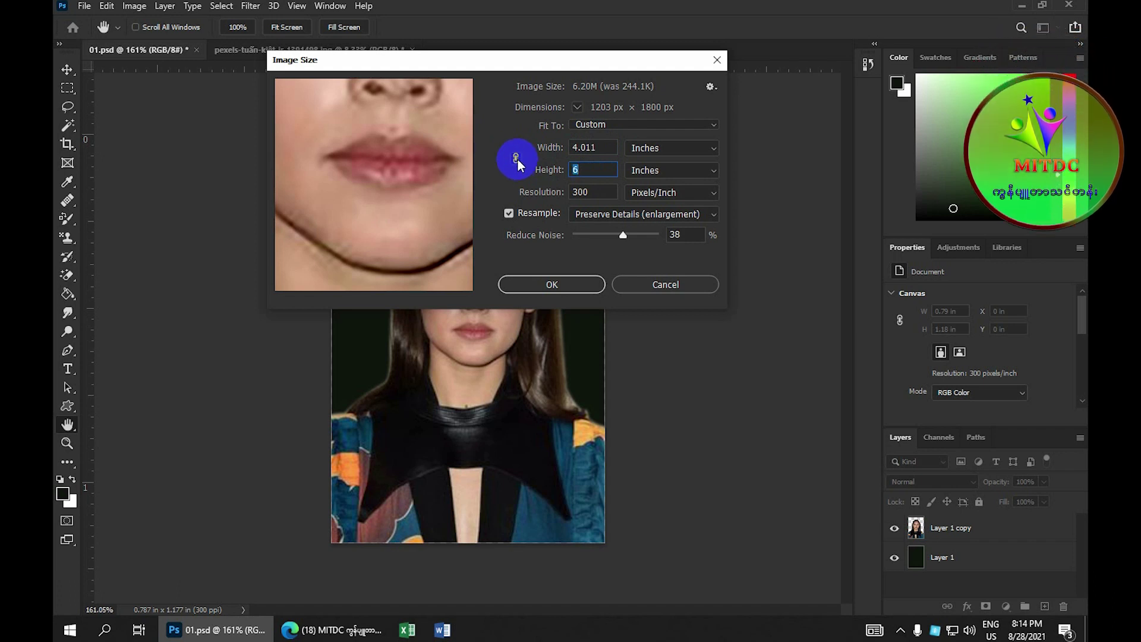
double_click(579, 147)
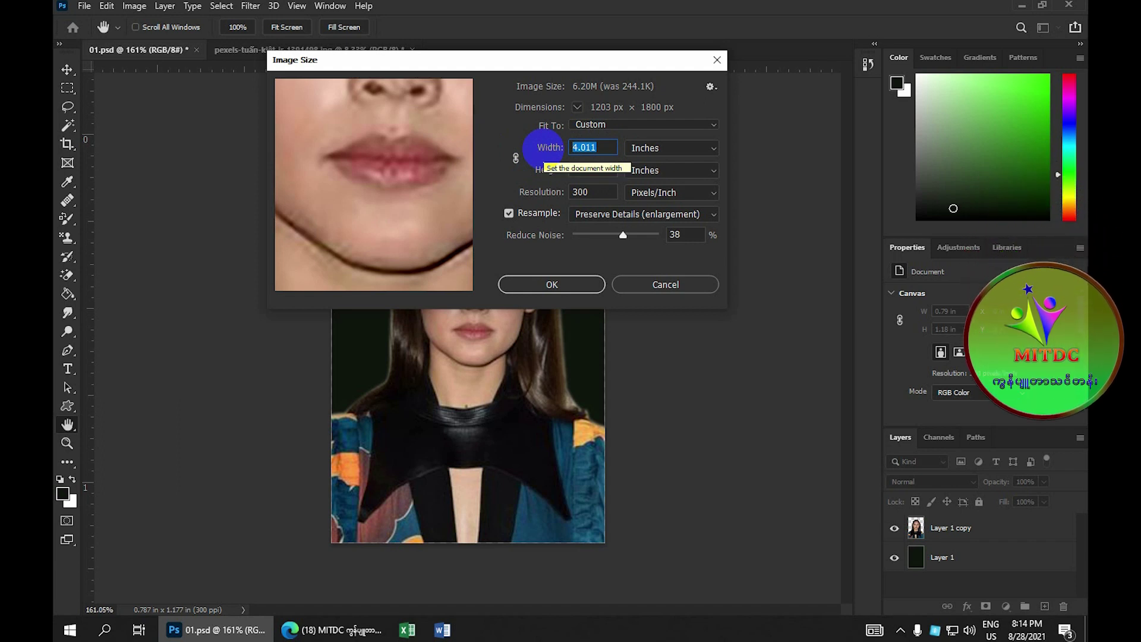
text(4)
click(591, 170)
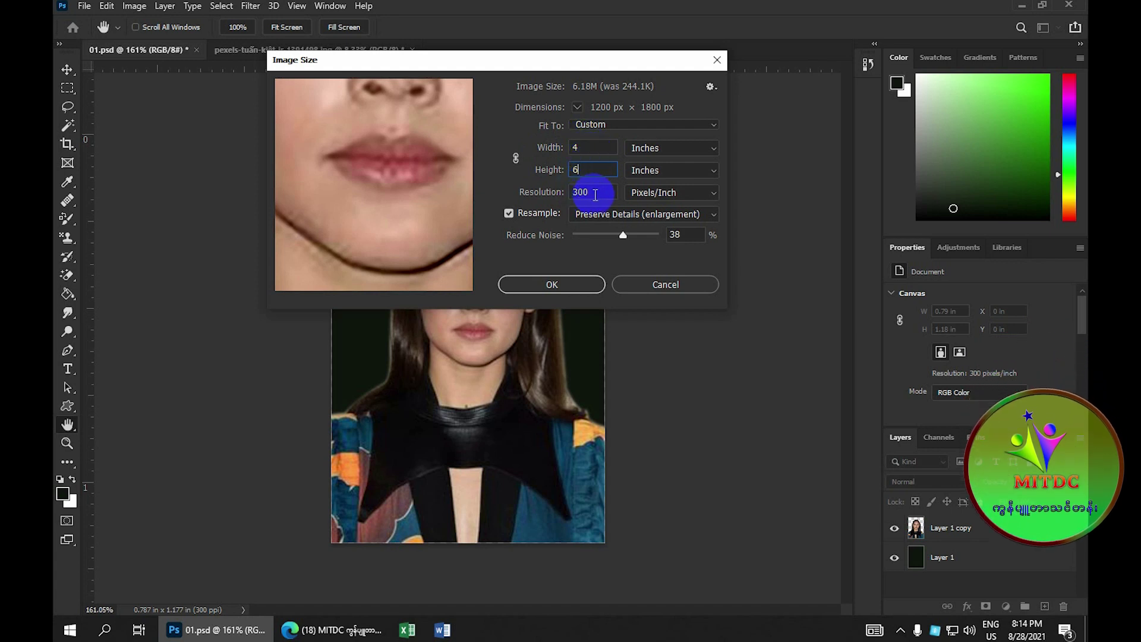
Apply the 4 × 6 inch resize and fit the whole page in the window
click(577, 284)
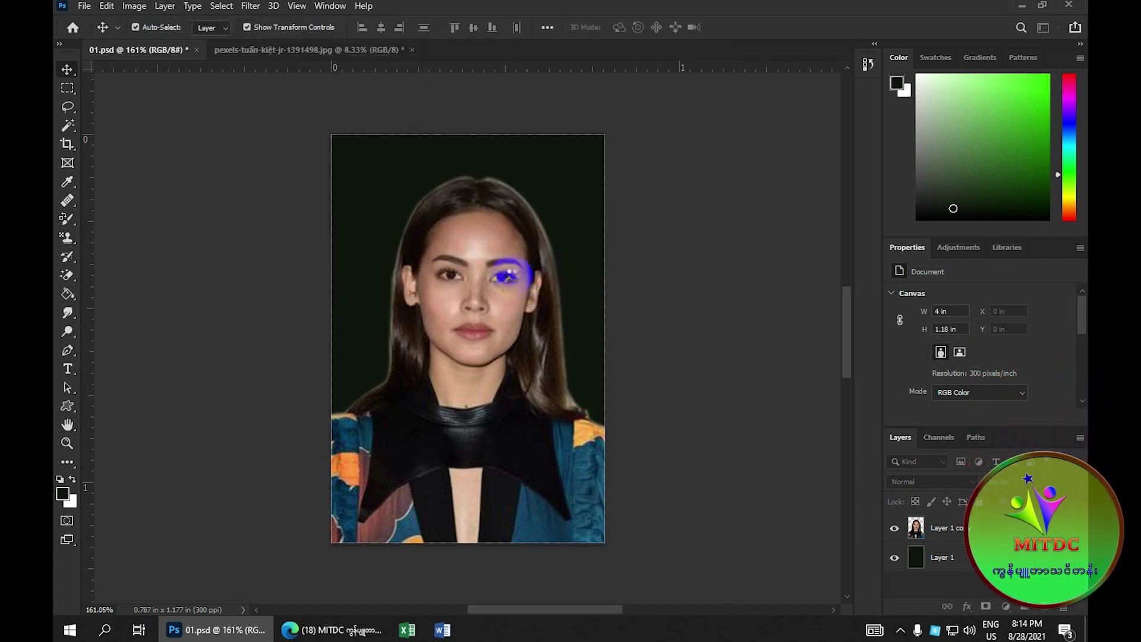
key(ctrl+0)
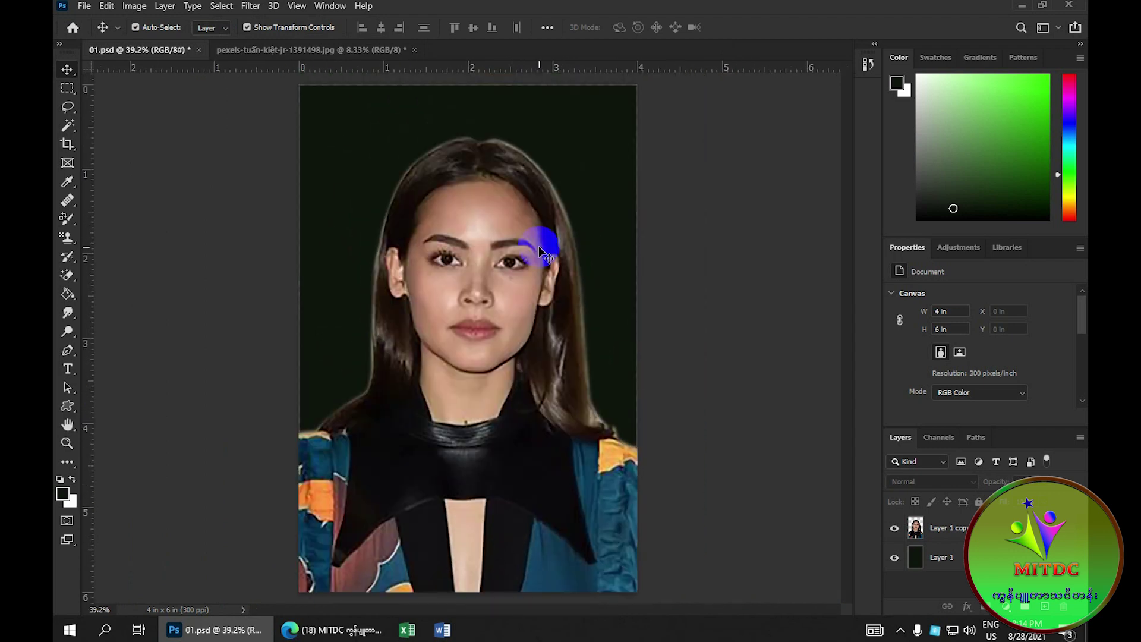
key(ctrl+minus)
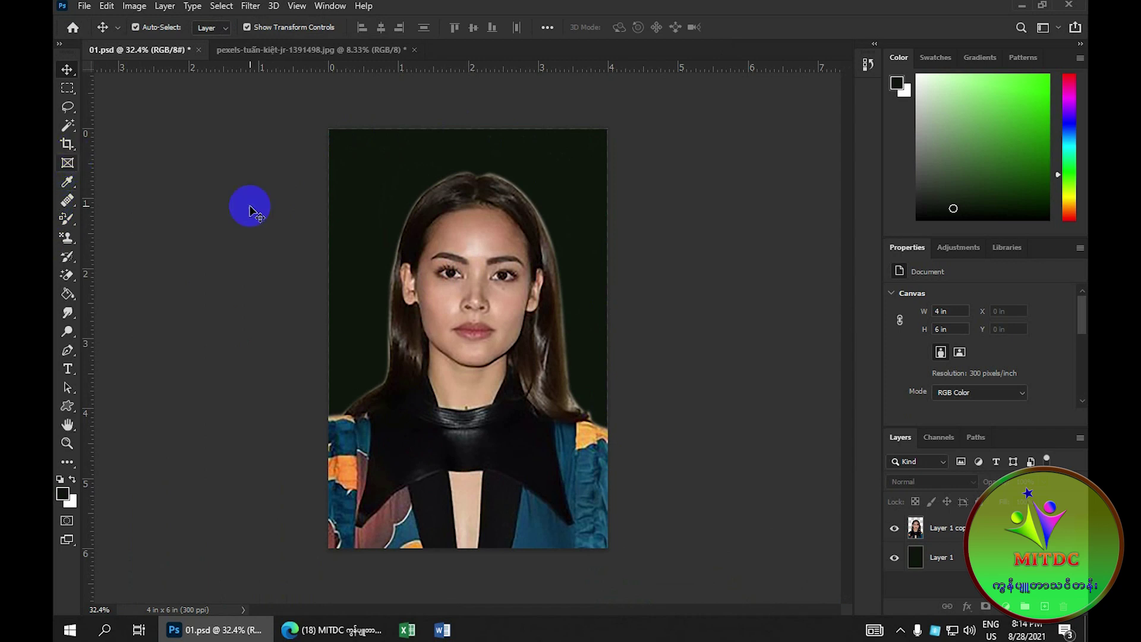
Crop the portrait to 1.5 × 2 inches at 300 px/in, framing the face
click(69, 145)
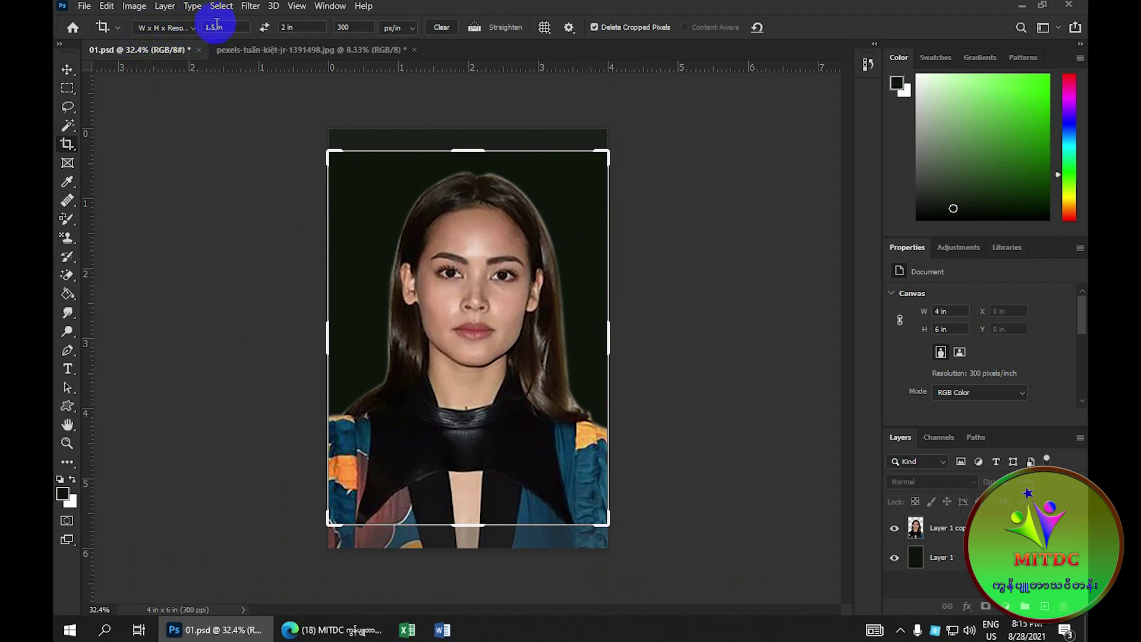
text(1)
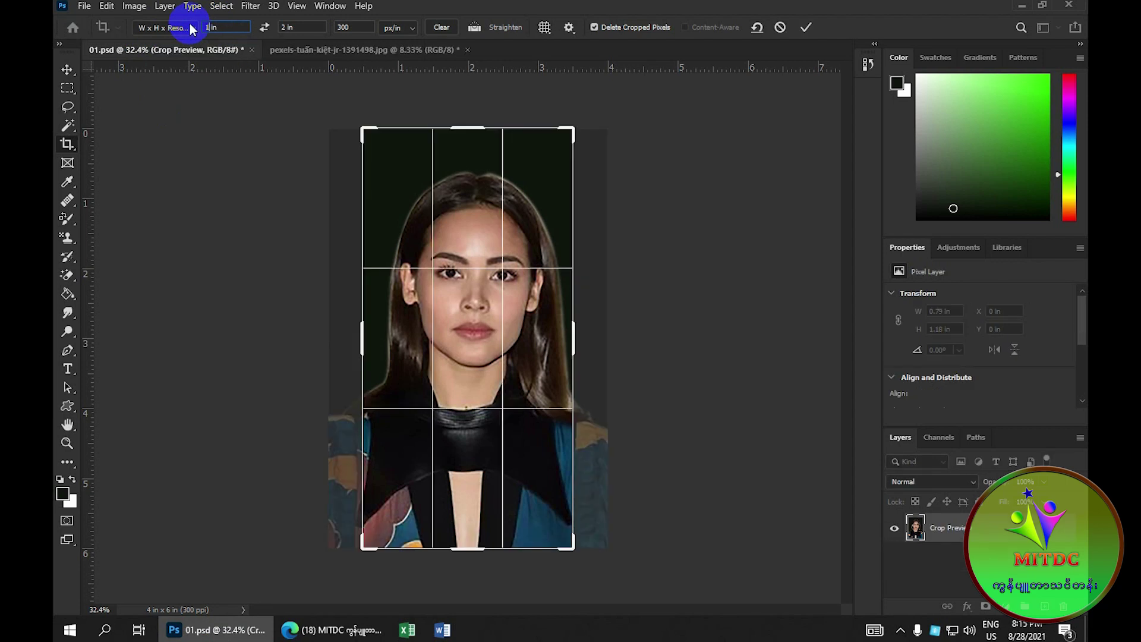
text(.5)
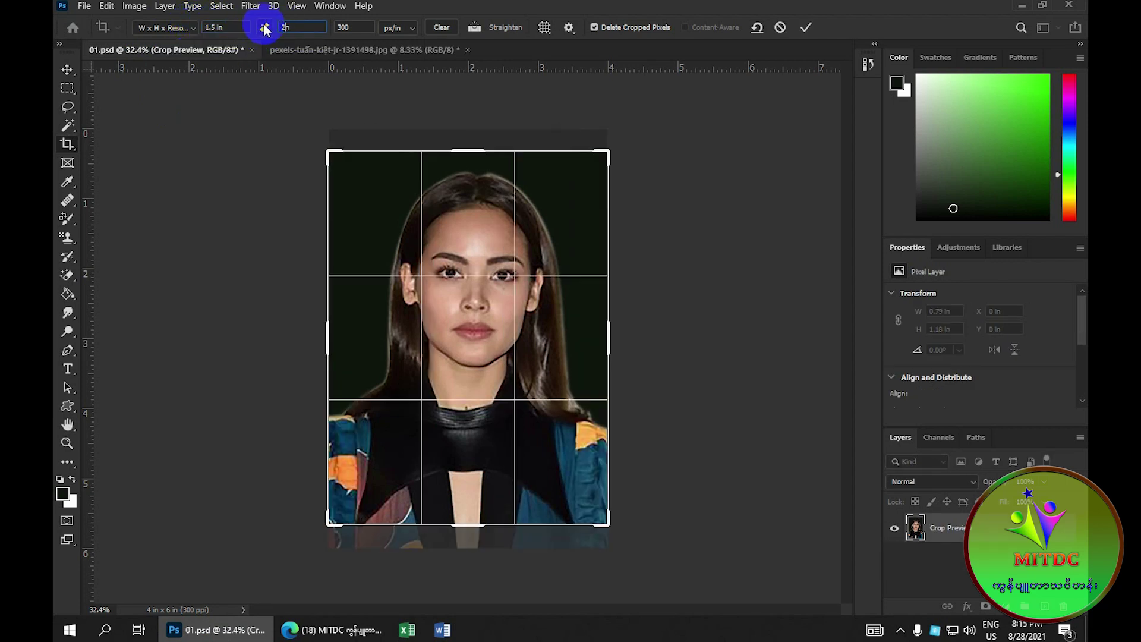
click(358, 27)
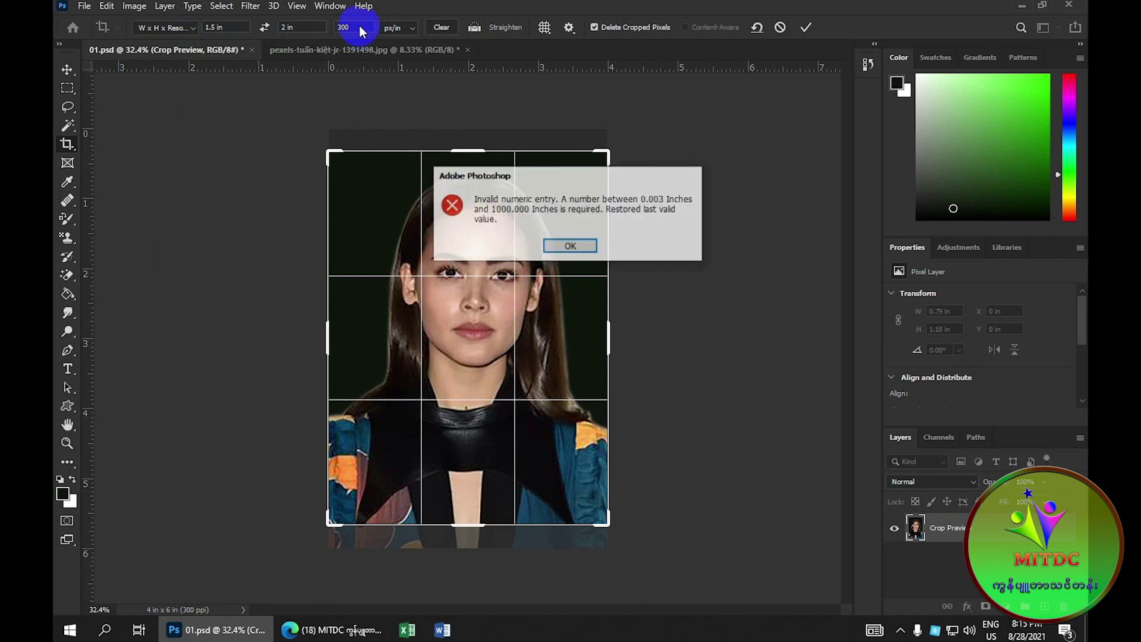
click(571, 246)
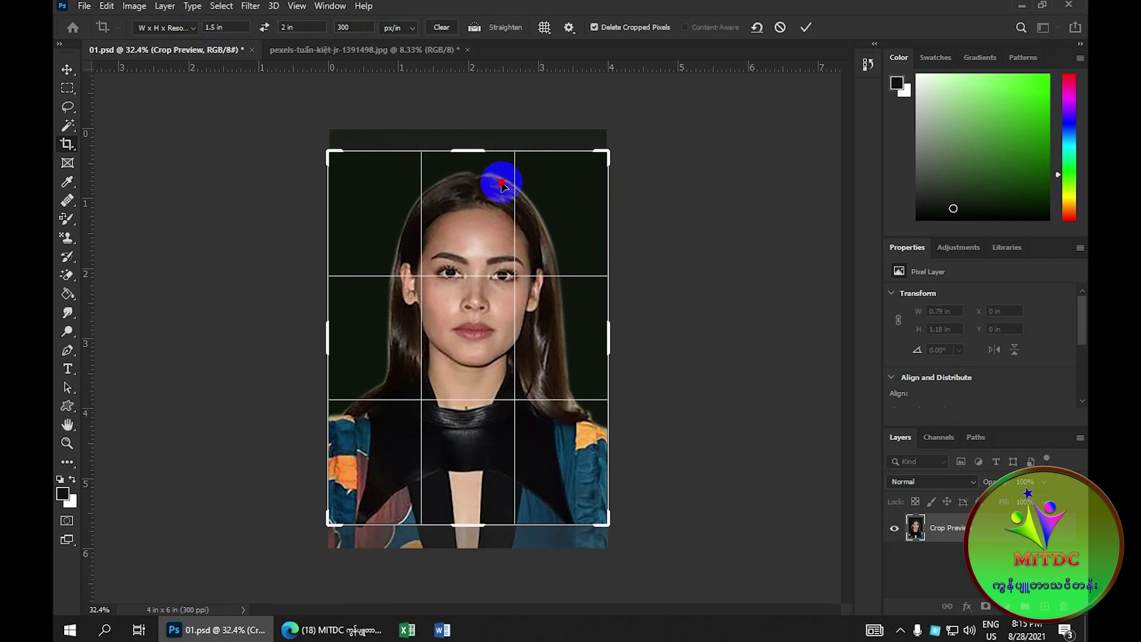
drag(503, 182, 503, 167)
mouse_move(555, 374)
mouse_down()
mouse_move(557, 390)
mouse_move(555, 380)
mouse_up()
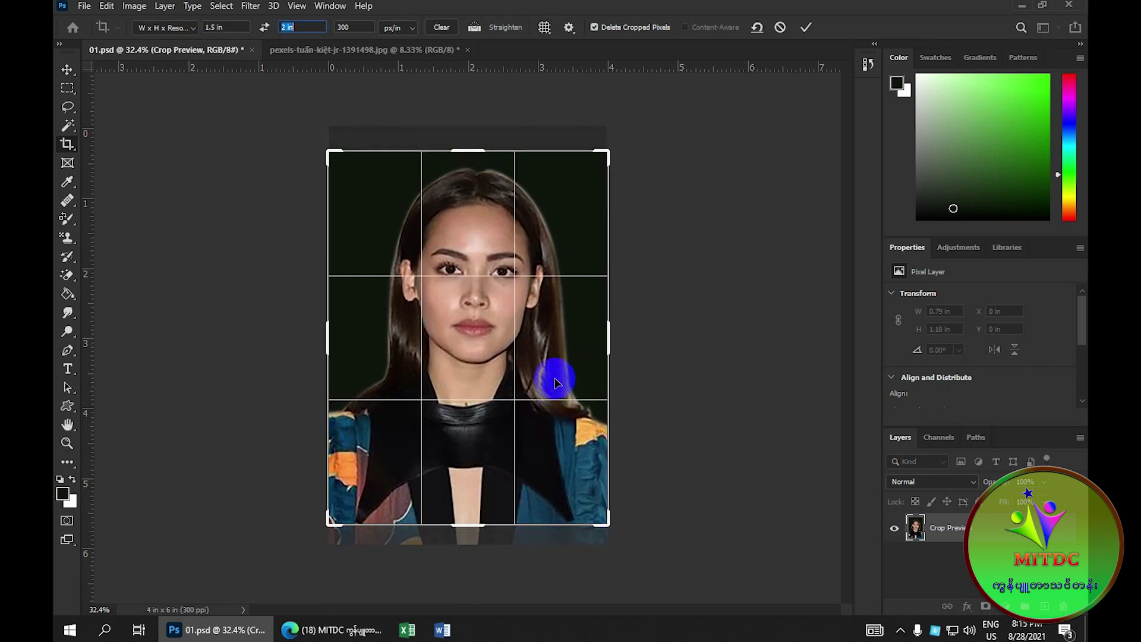
click(805, 28)
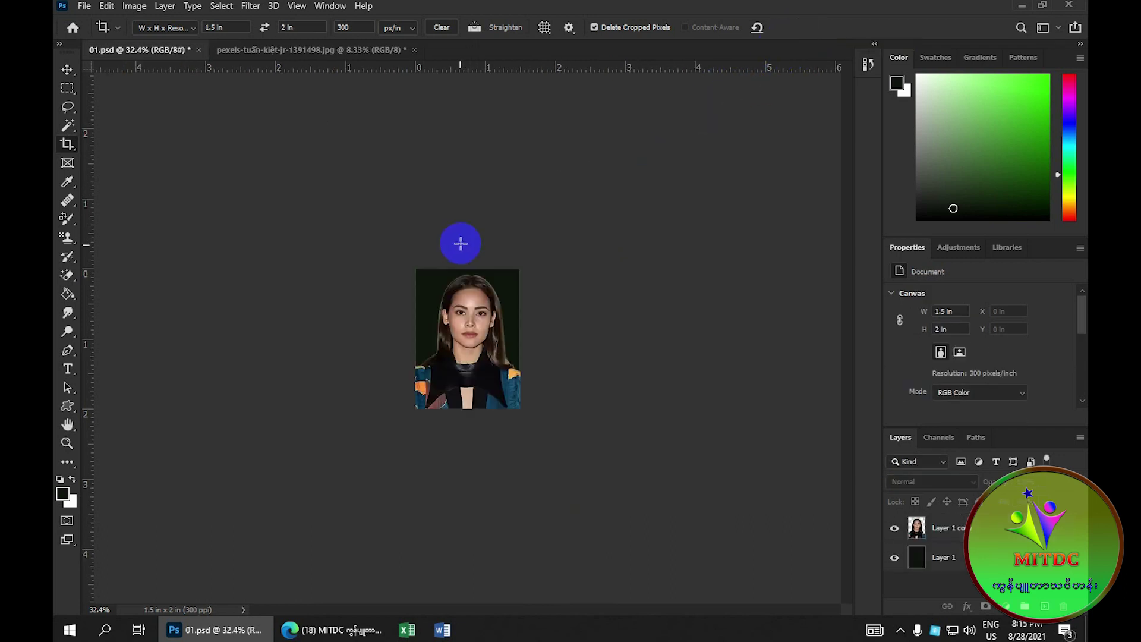
alt+scroll(459, 244, up, 2)
scroll(273, 155, up, 1)
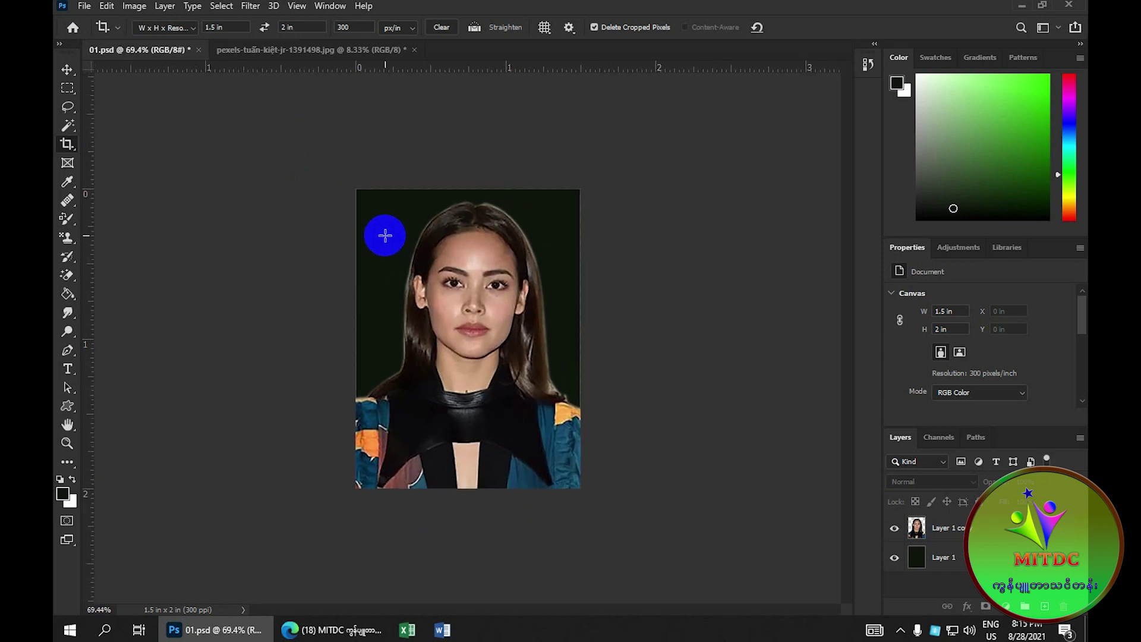
Add 0.1 inch of relative canvas width and height, making the canvas 1.6 × 2.1 in
click(134, 8)
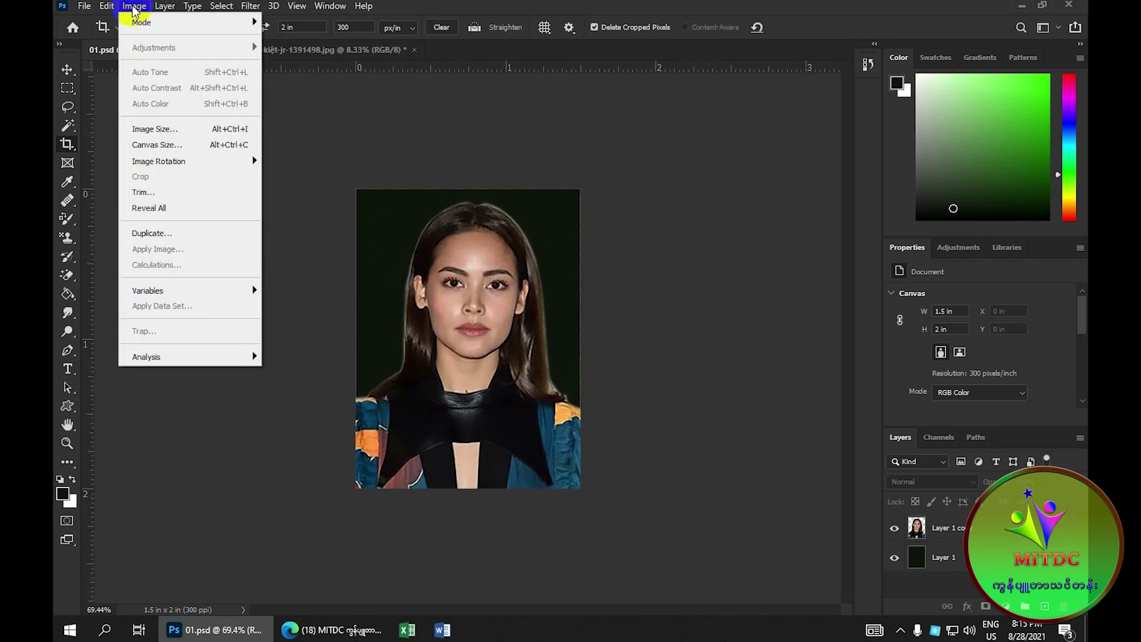
click(176, 148)
text(.1)
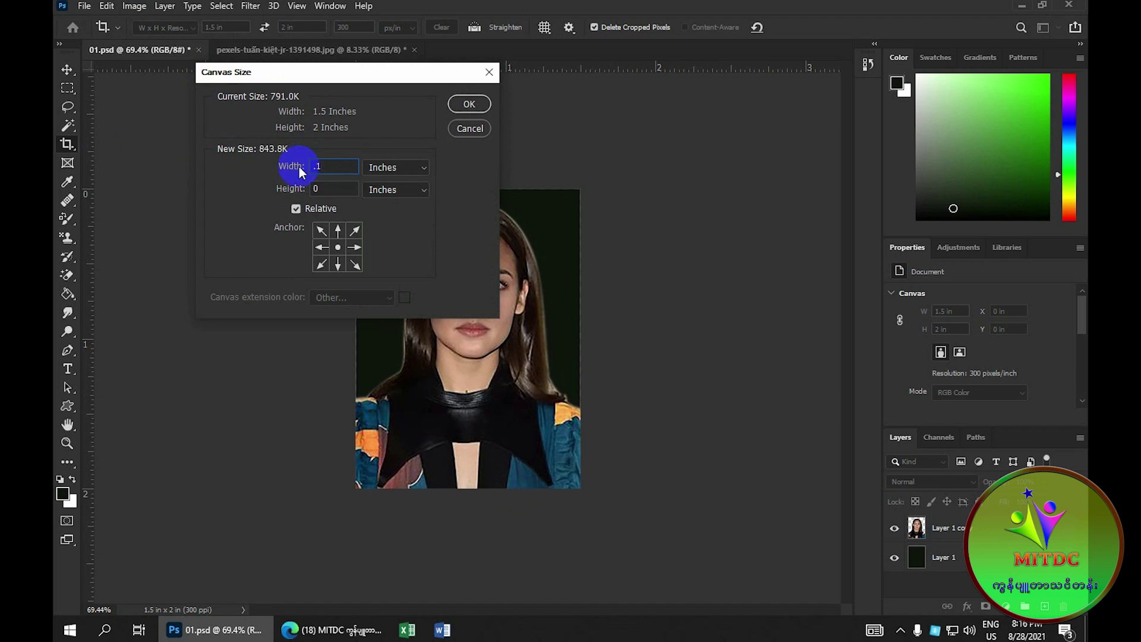
click(299, 187)
text(.1)
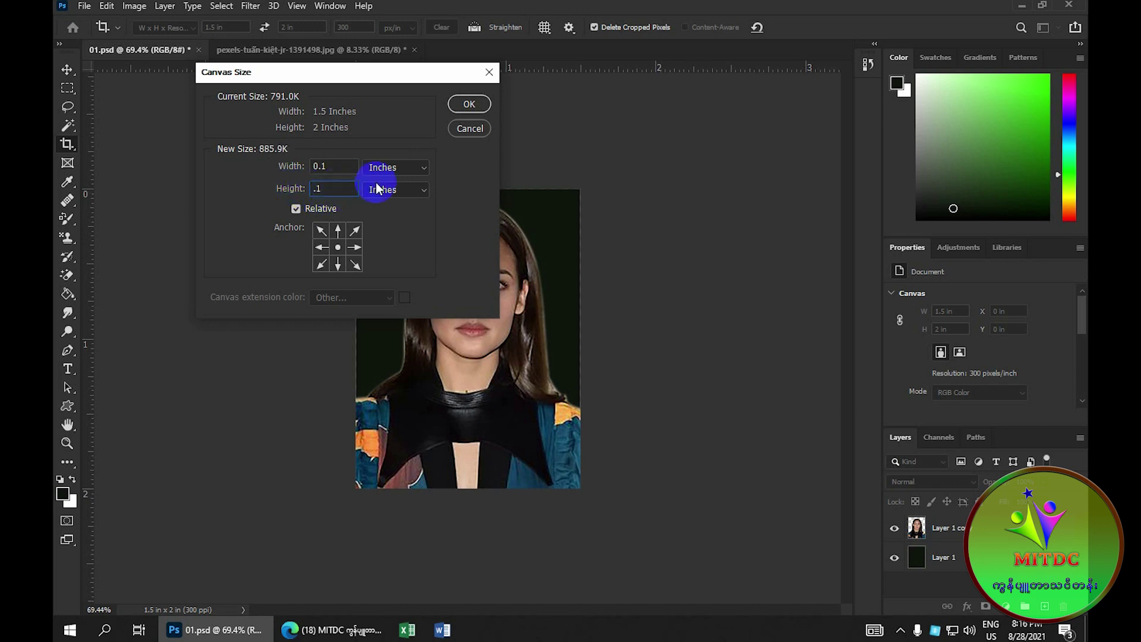
click(414, 169)
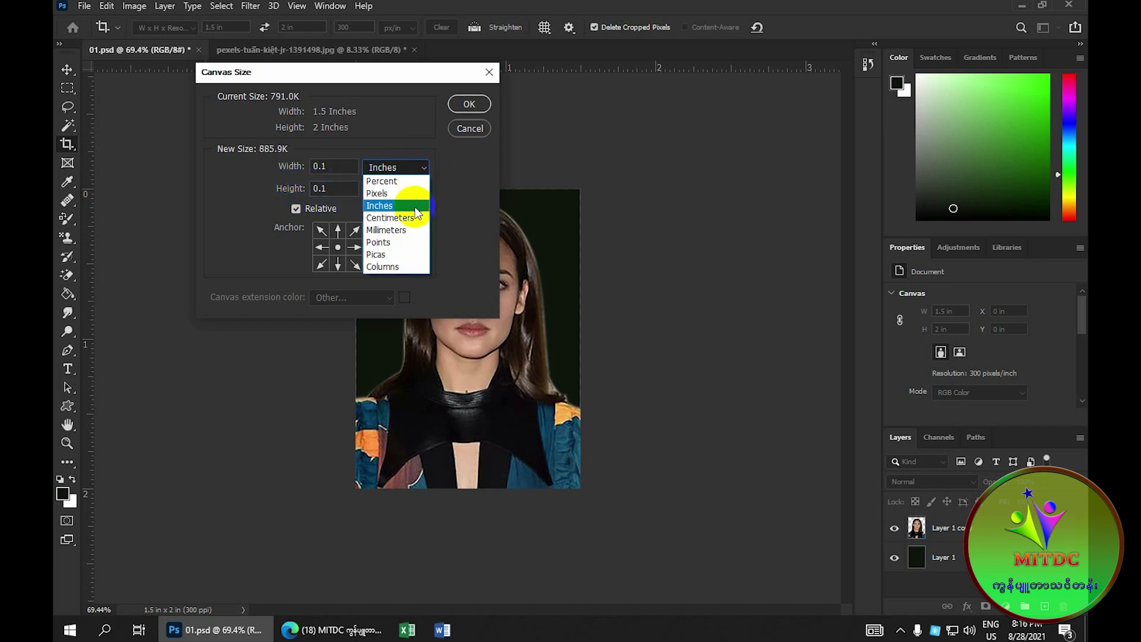
click(411, 213)
click(422, 190)
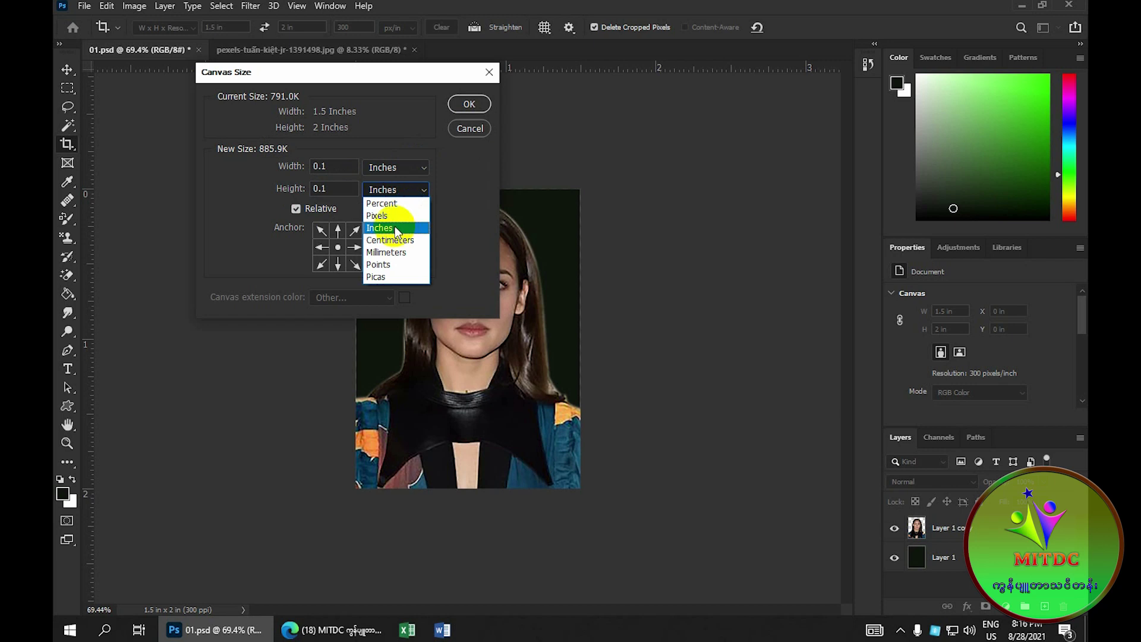
click(394, 226)
click(480, 104)
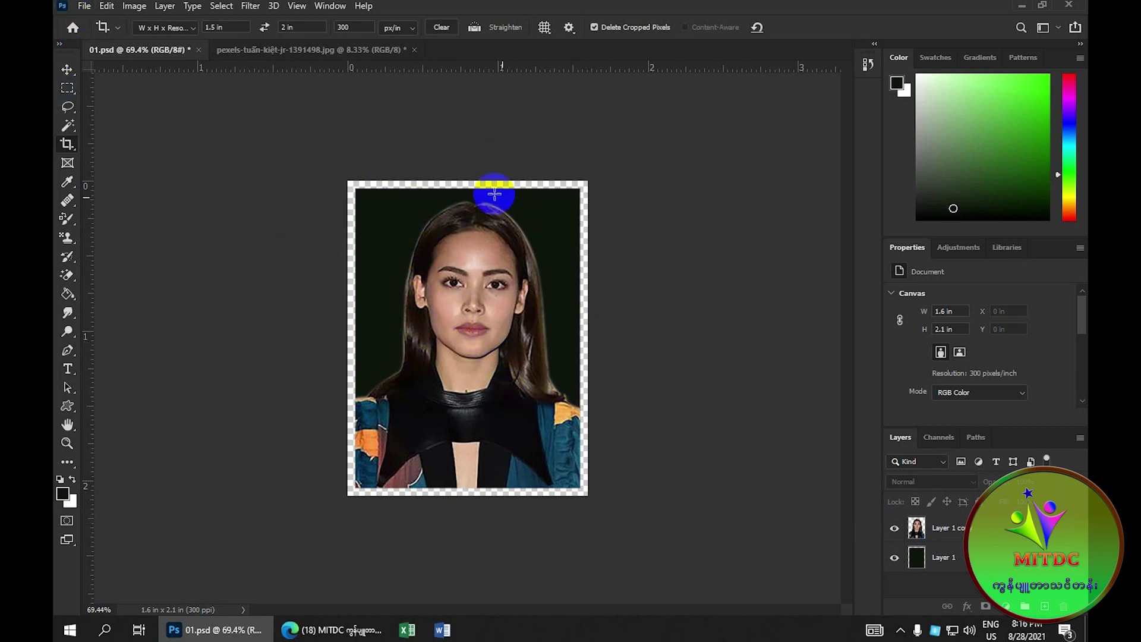
Stroke Layer 1 with a 25 px near-black border filling the new margin
click(963, 563)
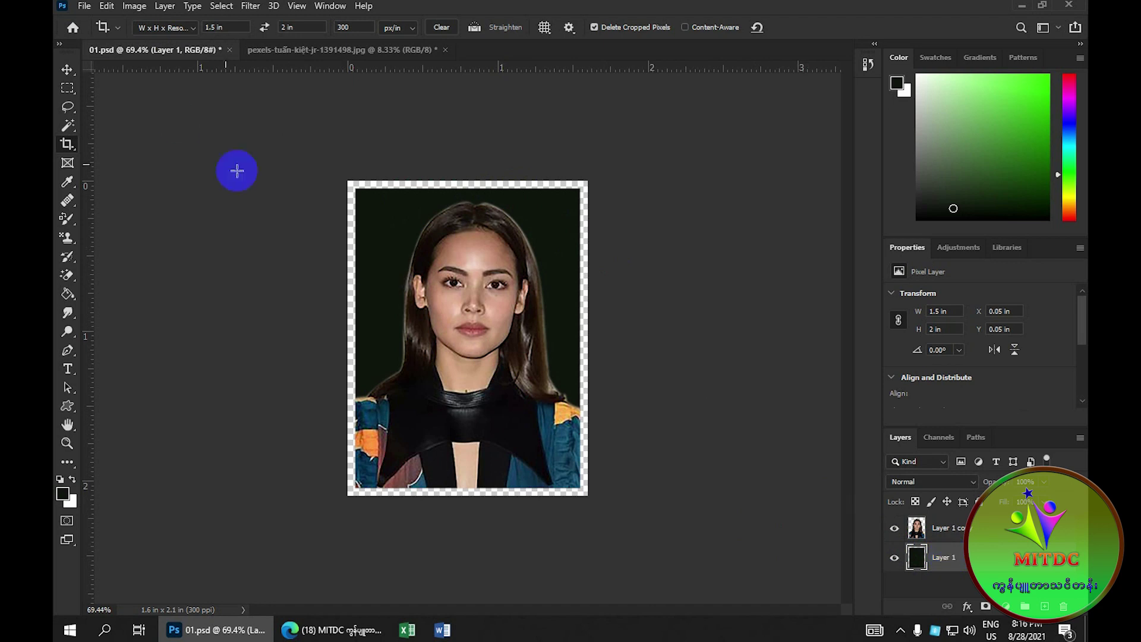
click(107, 7)
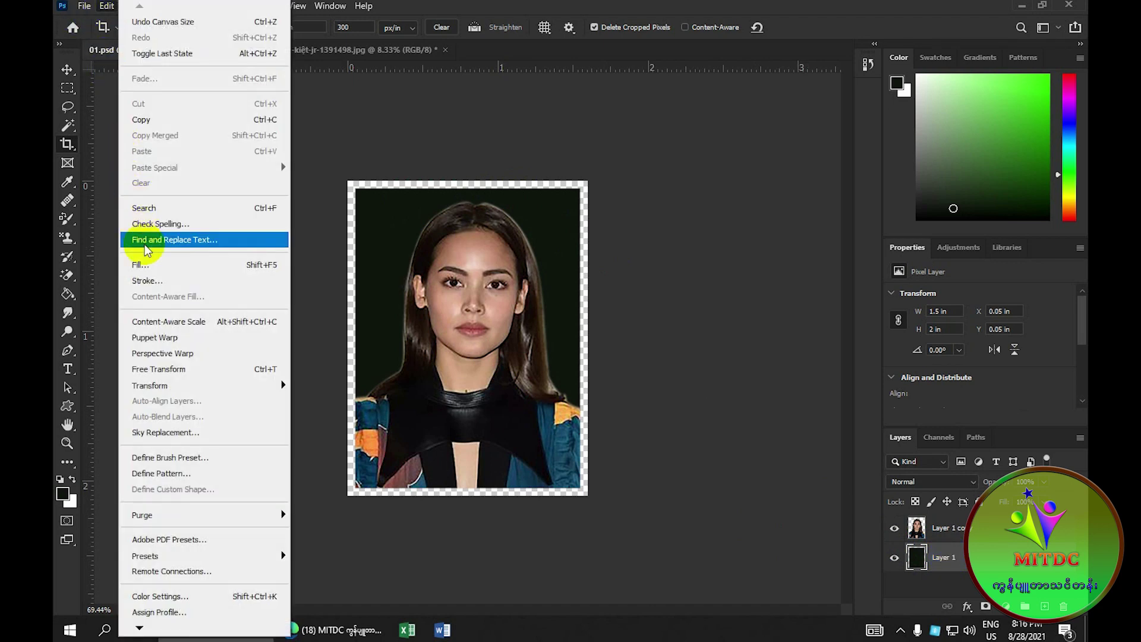
click(148, 280)
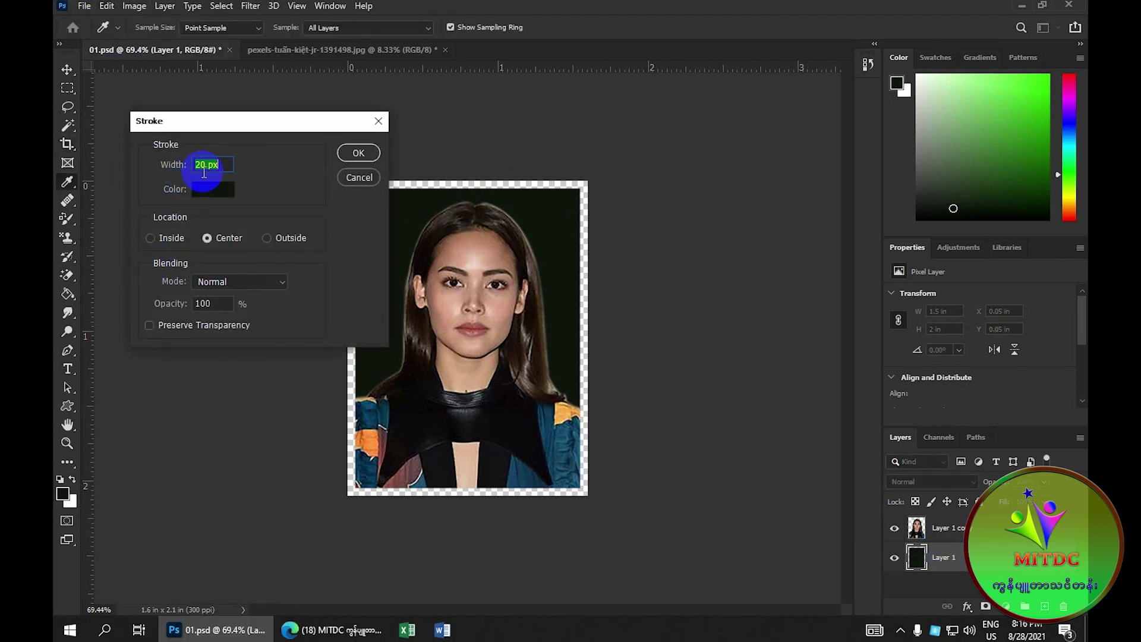
click(208, 194)
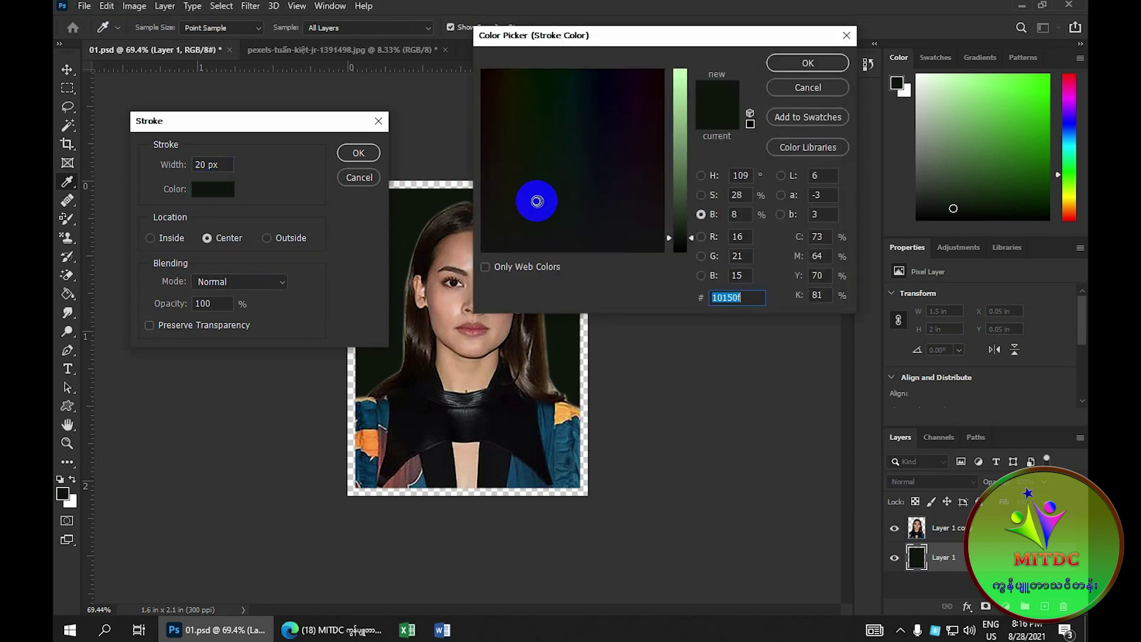
drag(535, 201, 536, 193)
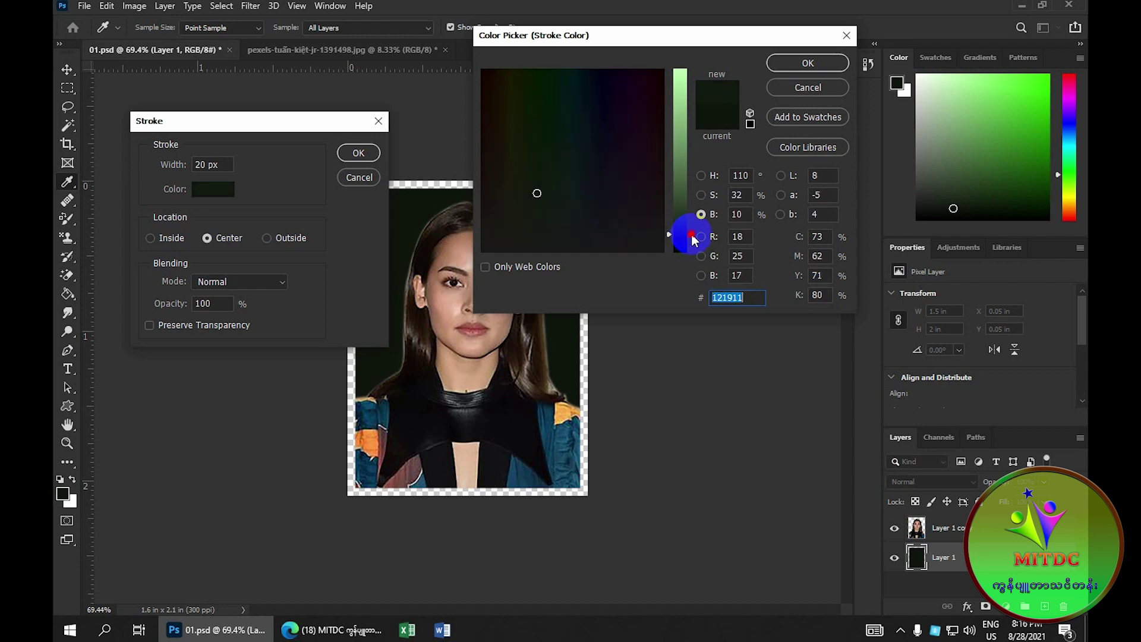
drag(692, 237, 692, 249)
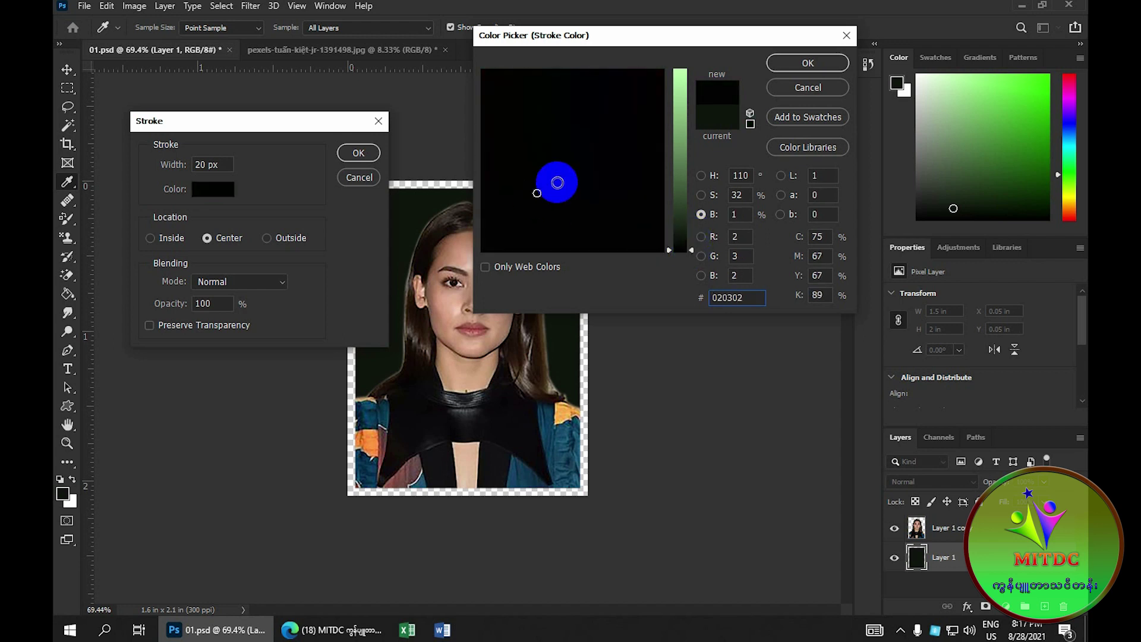
click(808, 63)
click(194, 165)
text(25)
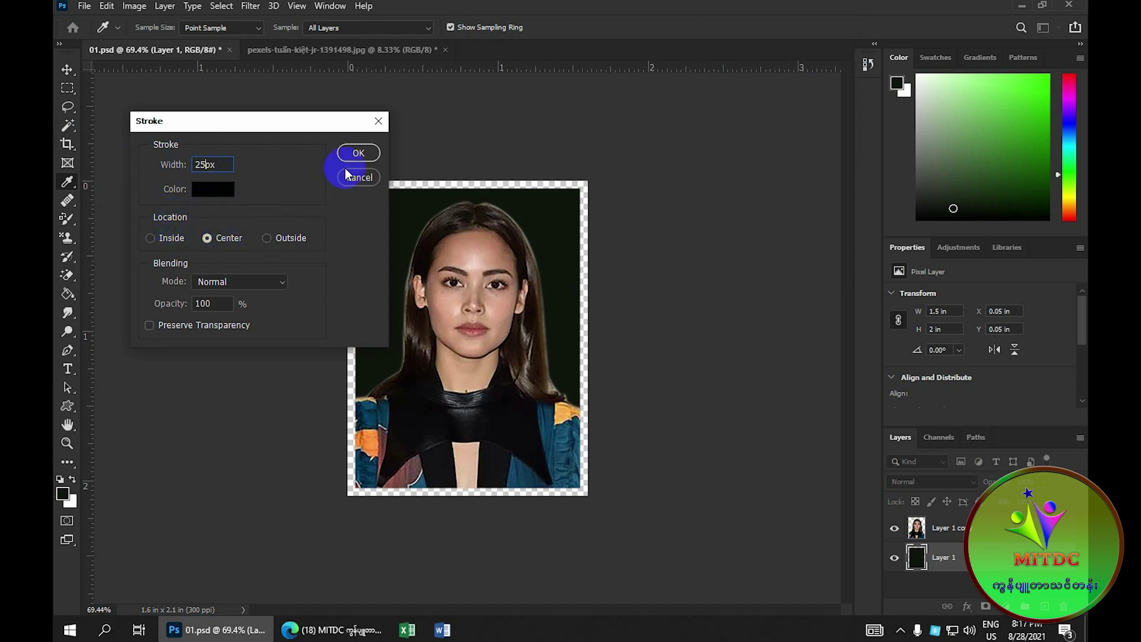
click(358, 152)
key(c)
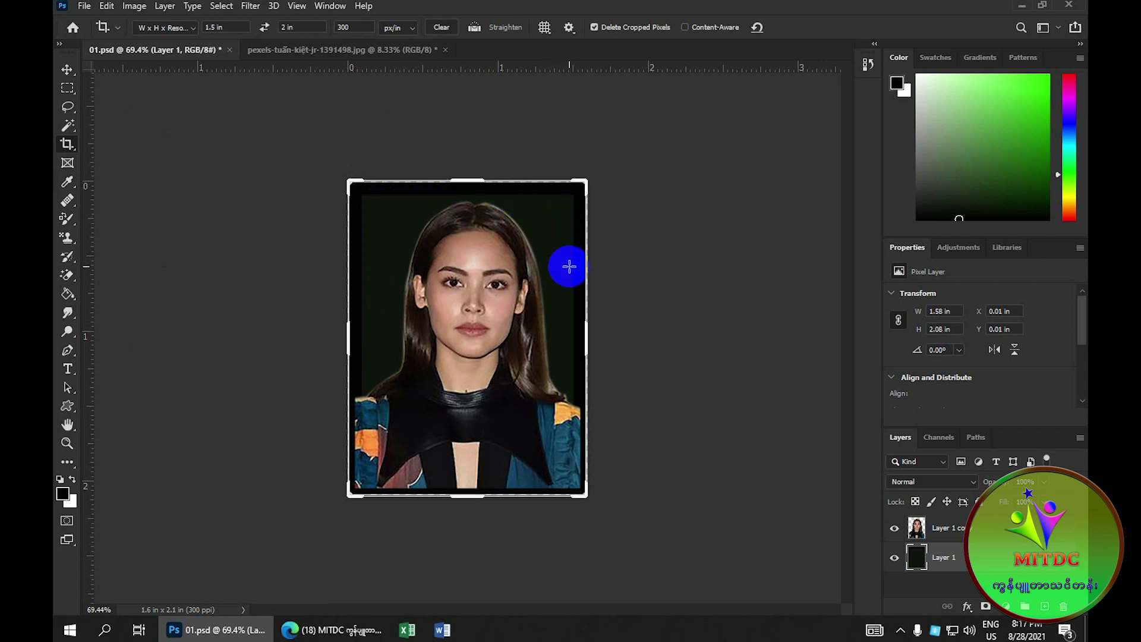
Accidentally crop the bordered photo to 1.5 × 2 in, then cancel a further crop box
click(621, 195)
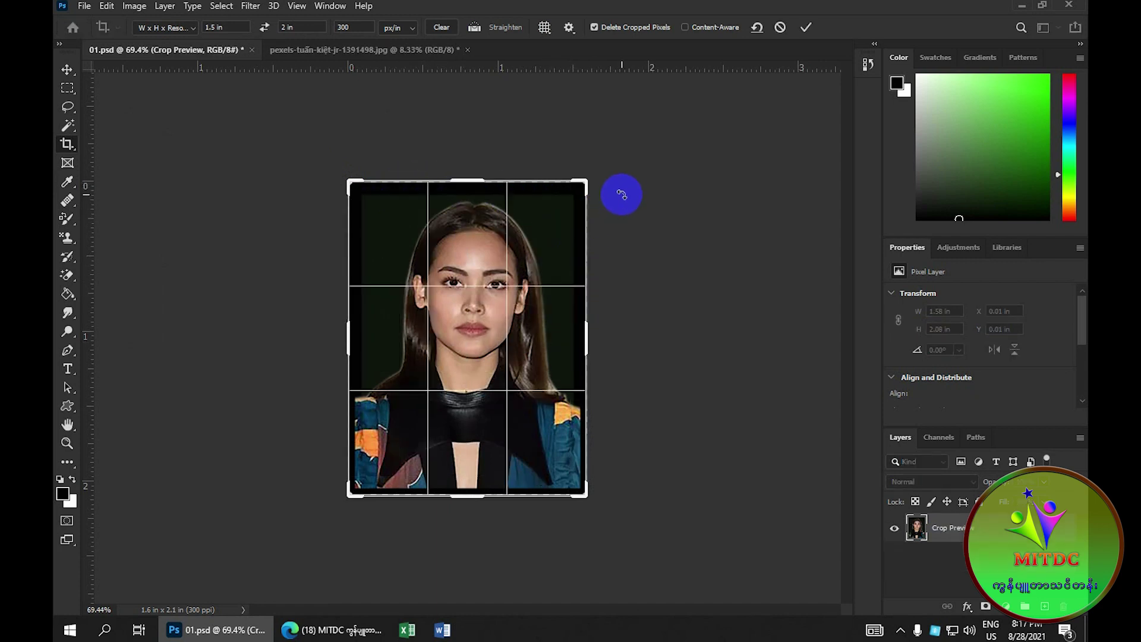
key(Return)
scroll(445, 241, up, 2)
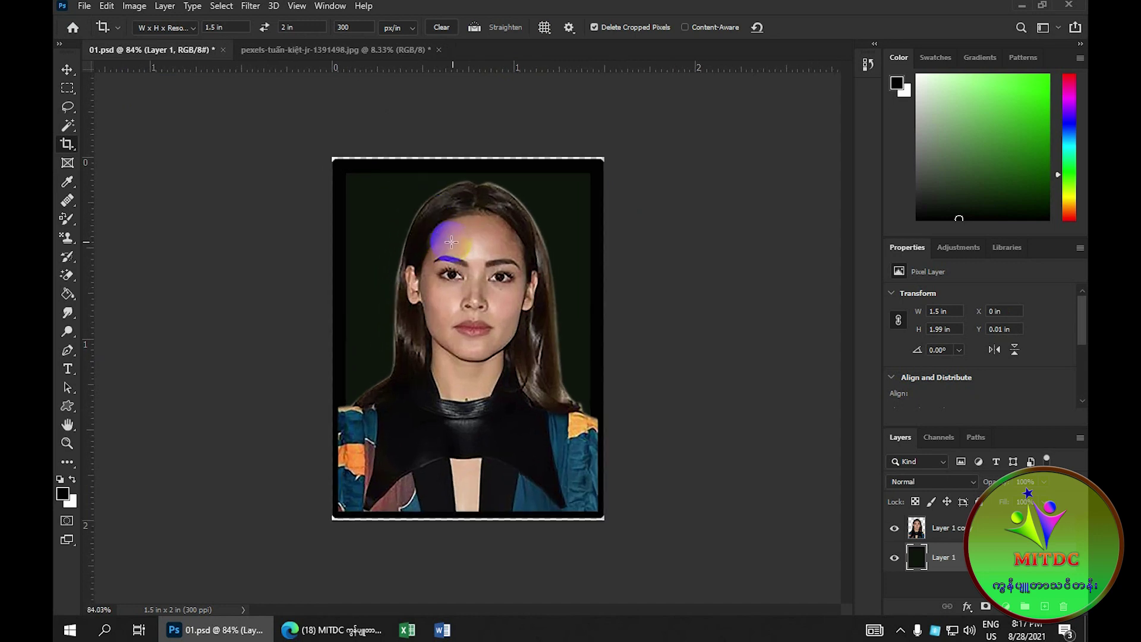
scroll(560, 238, down, 2)
scroll(561, 237, up, 1)
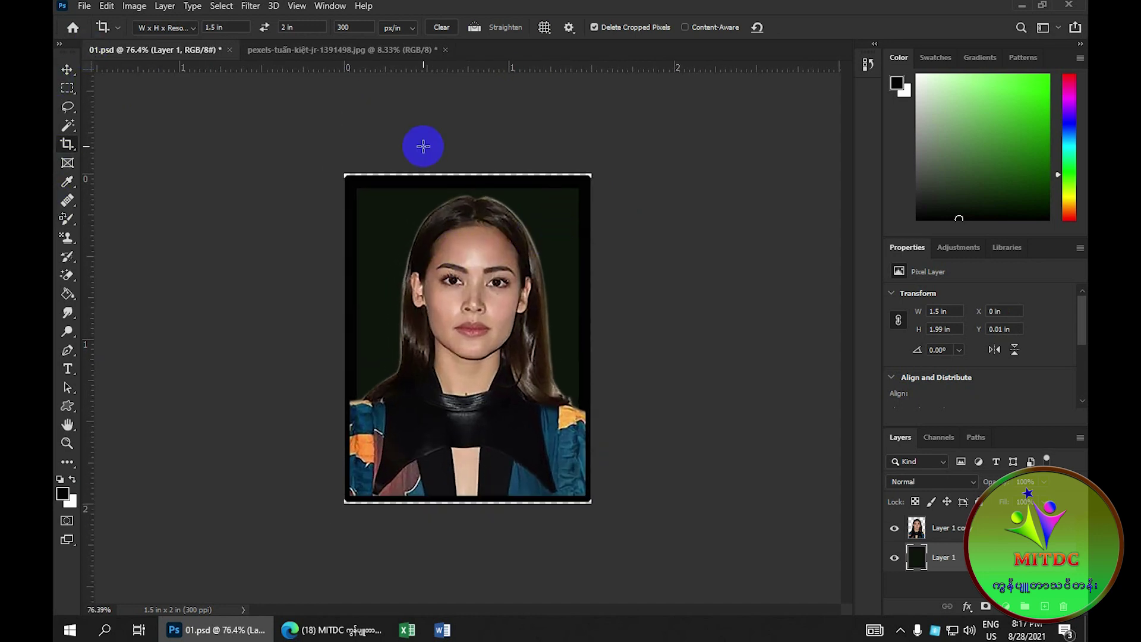
click(484, 185)
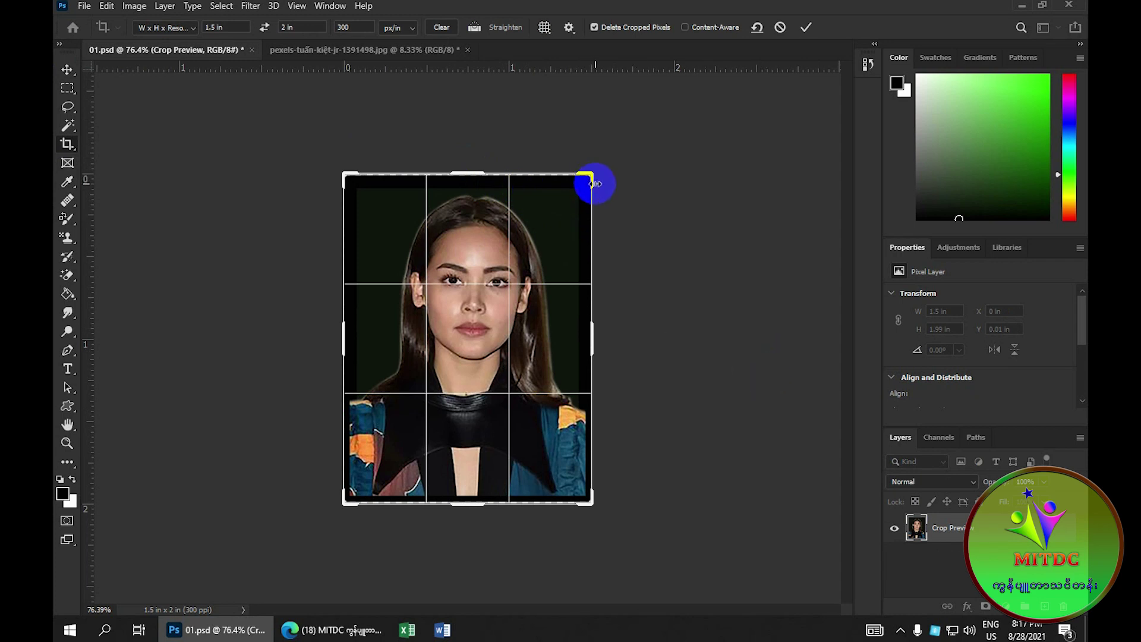
click(779, 27)
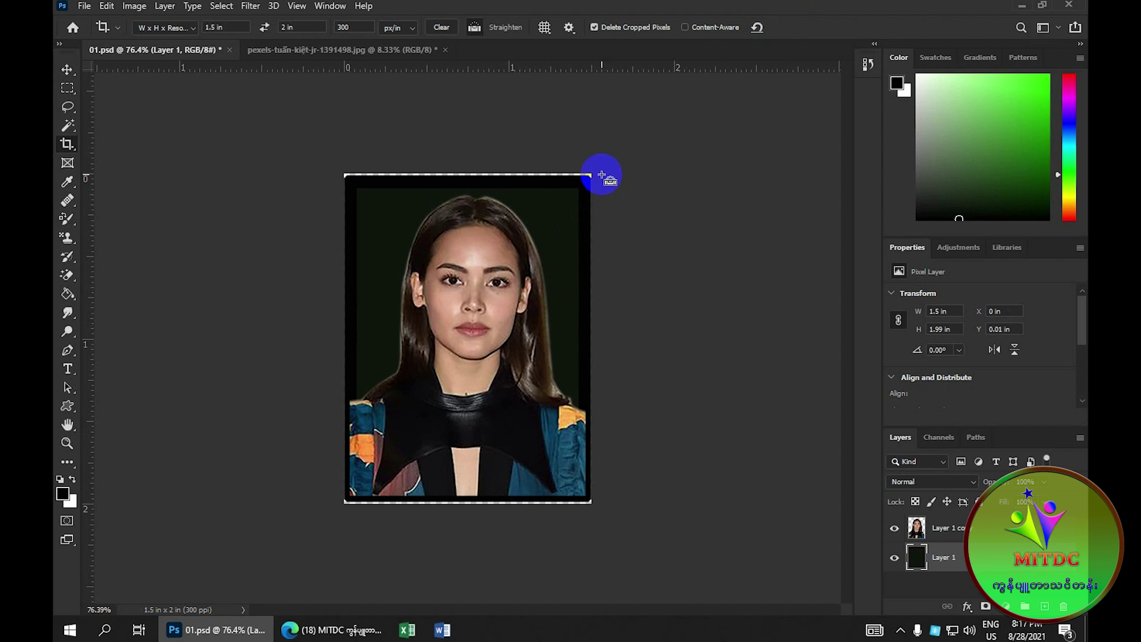
Undo the crop and old stroke, then reapply the black border at 20 px
key(ctrl+z)
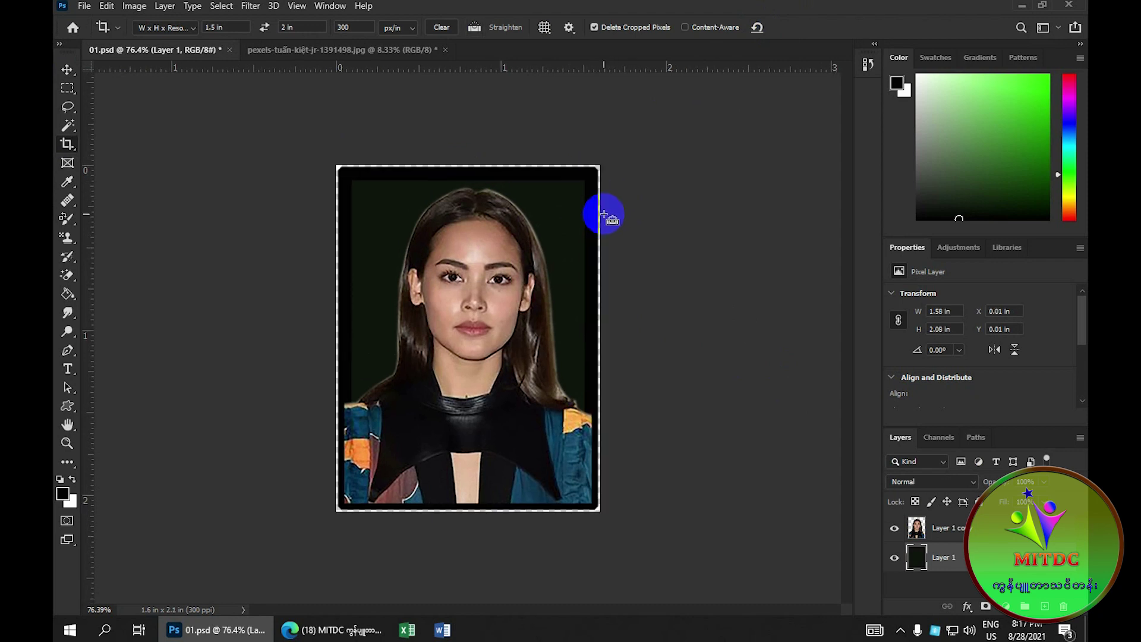
key(ctrl+z)
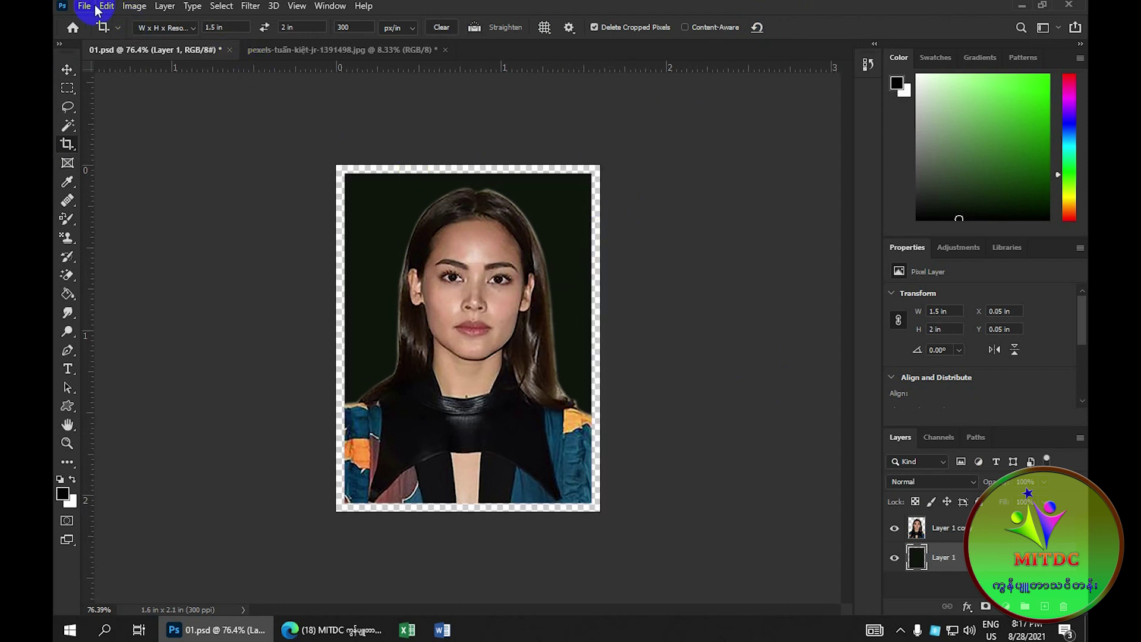
click(106, 6)
click(164, 280)
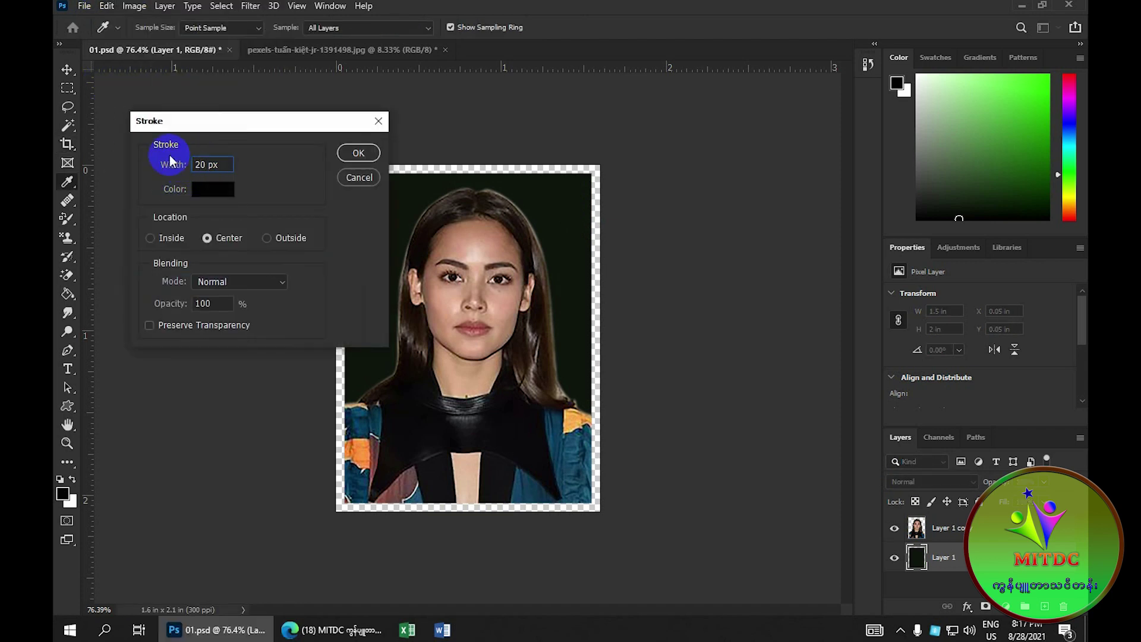
click(358, 153)
Dismiss the crop box so the canvas stays 1.6 × 2.1 in
key(c)
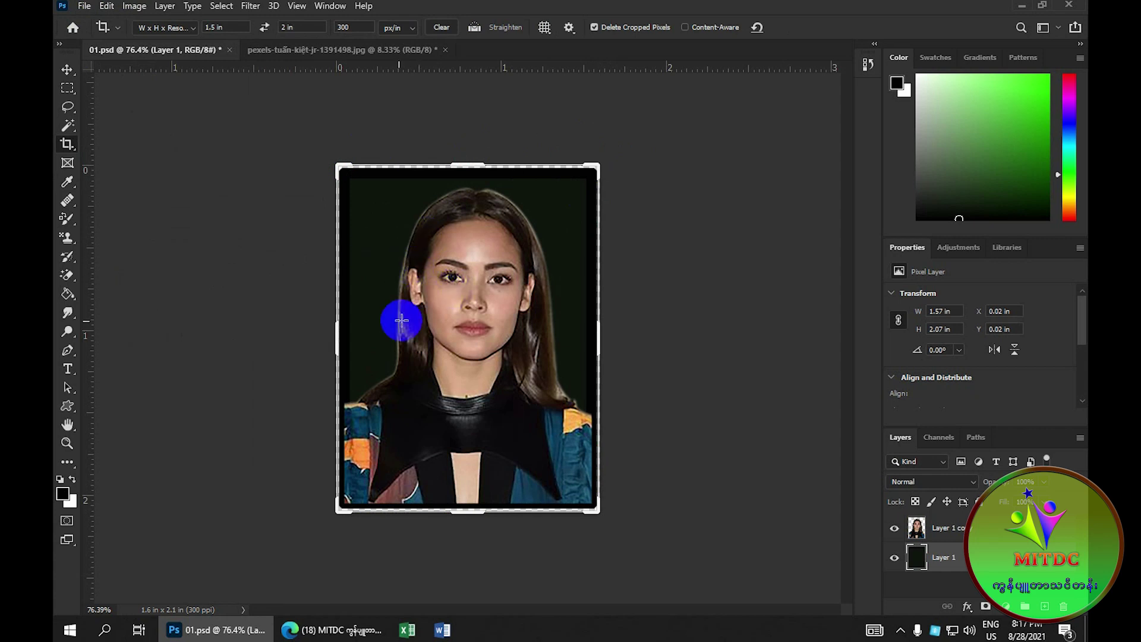
click(666, 288)
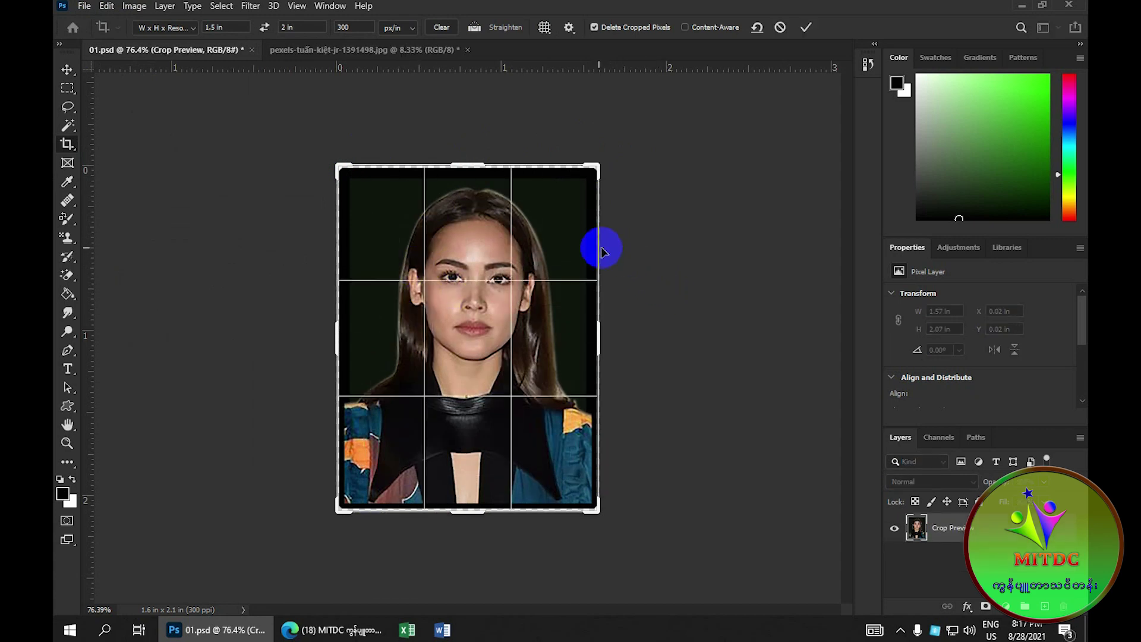
click(780, 27)
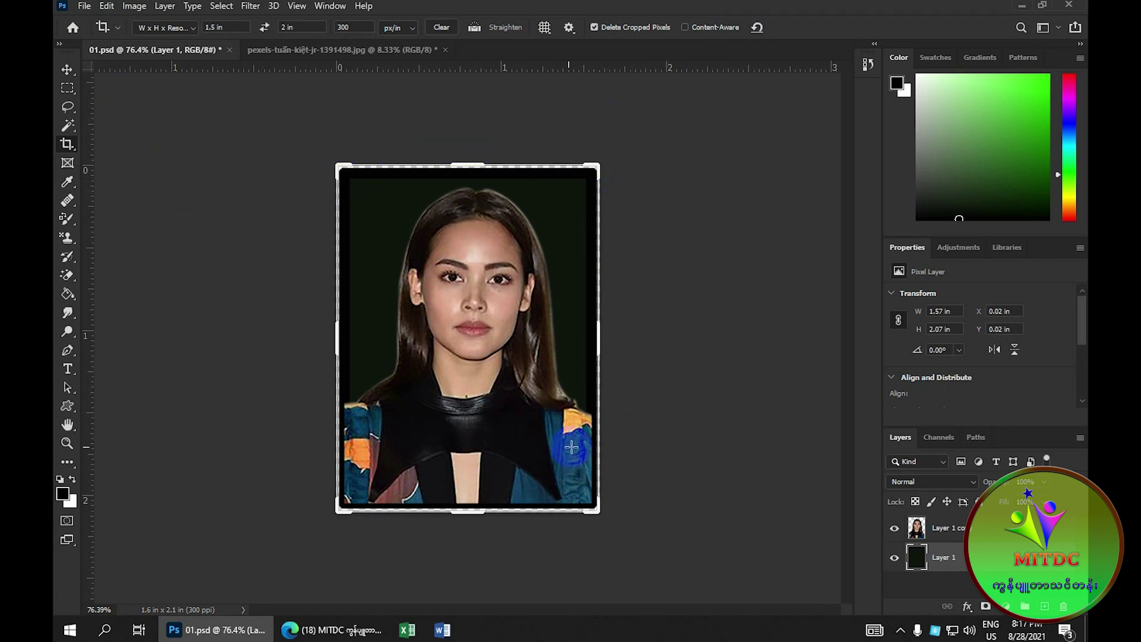
Define the bordered photo as a pattern named '1.5*2', then zoom out
click(107, 7)
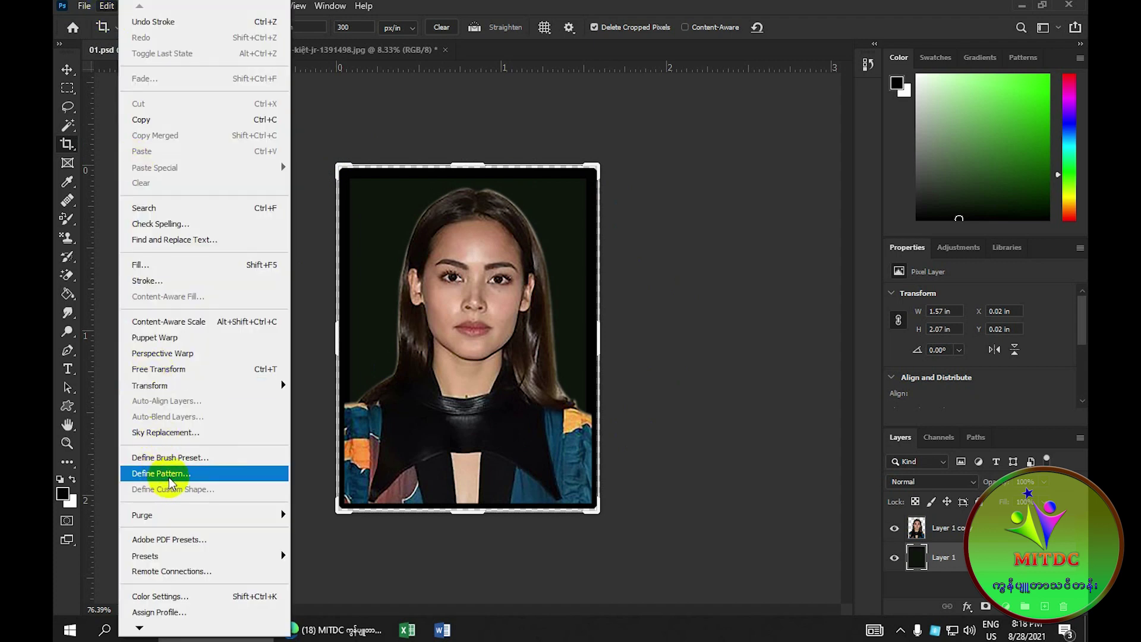
click(170, 476)
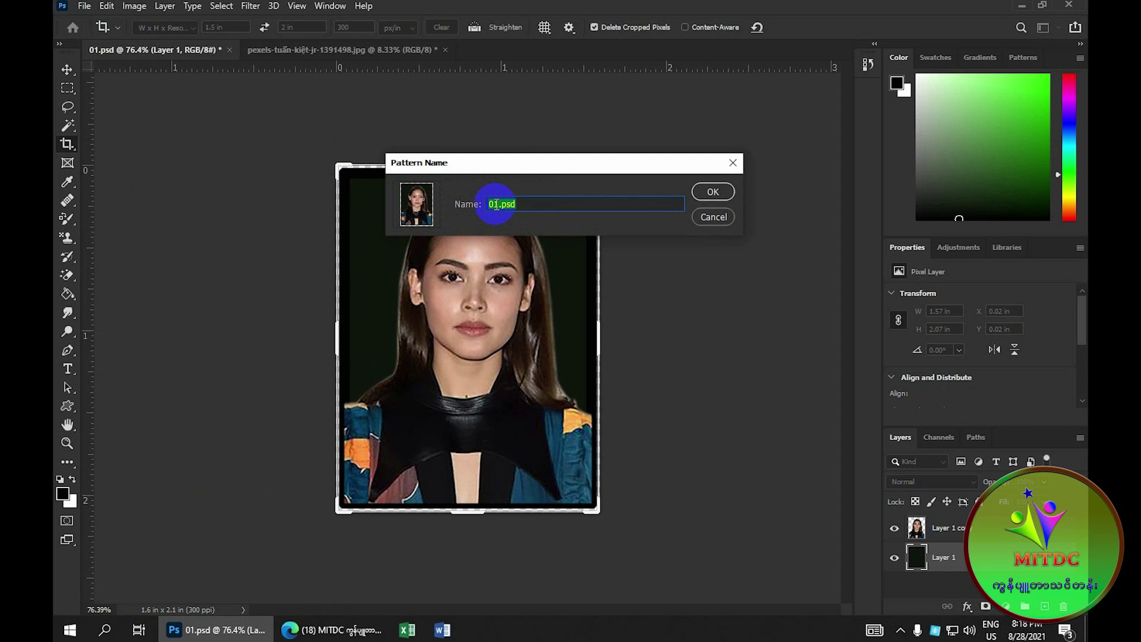
drag(496, 205, 520, 202)
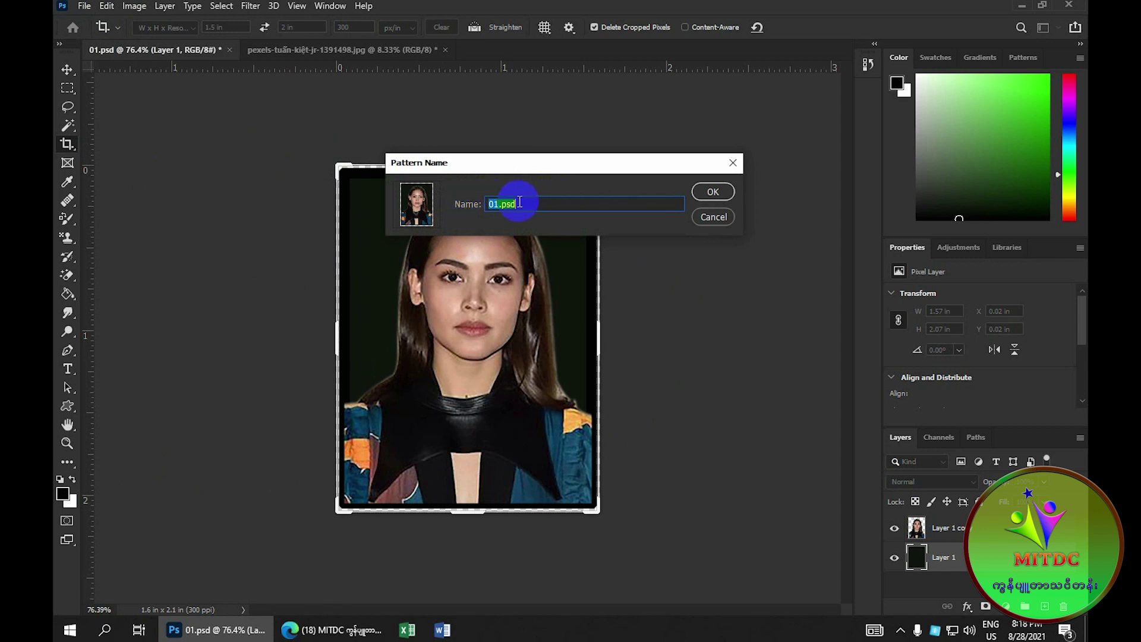
text(1.5*2)
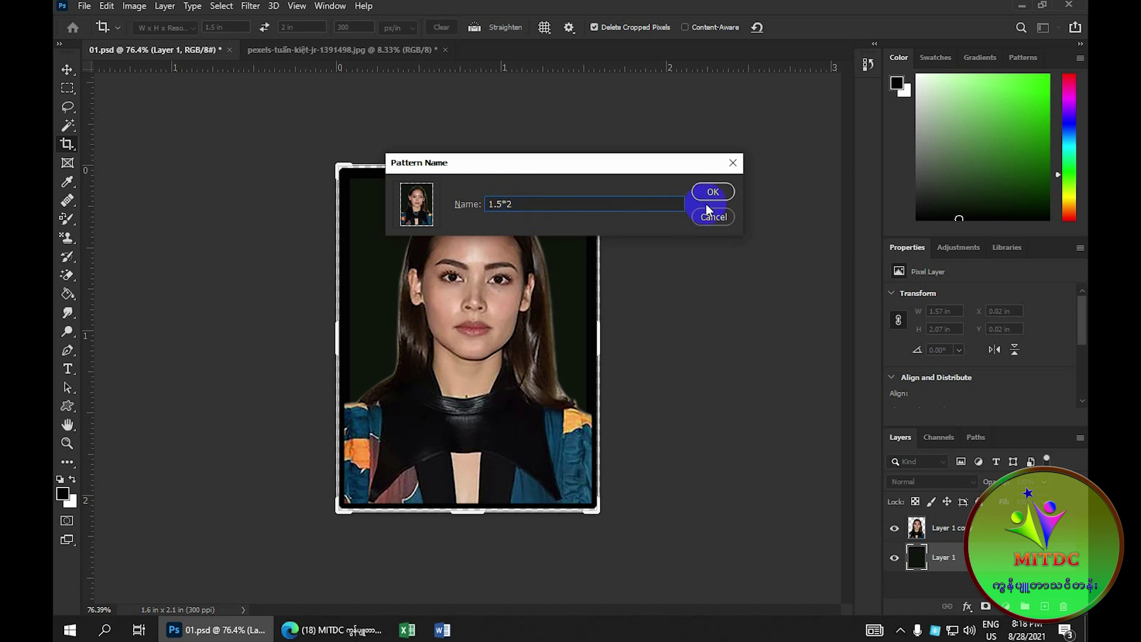
click(728, 197)
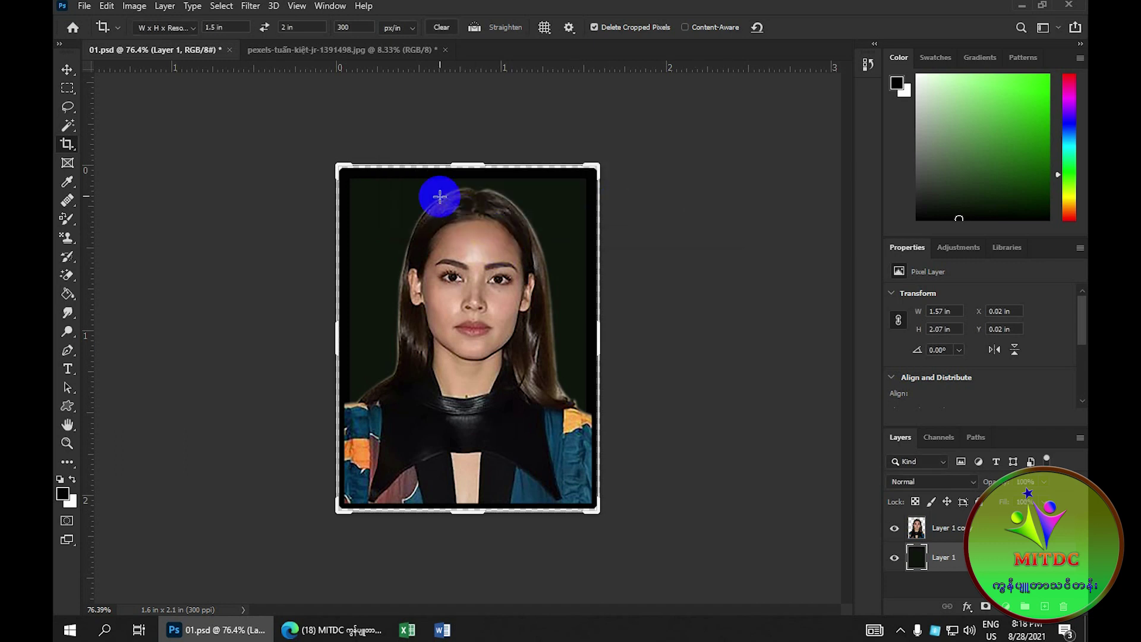
key(ctrl+minus)
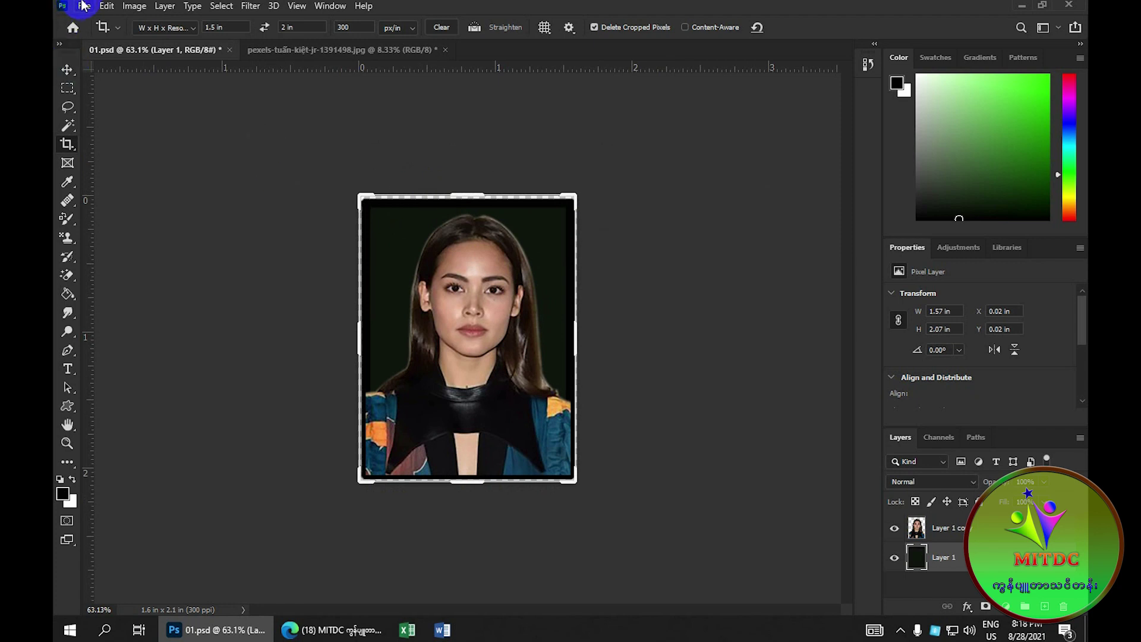
Create a blank white Portrait 4 × 6 in document at 300 ppi from the Photo presets
click(85, 7)
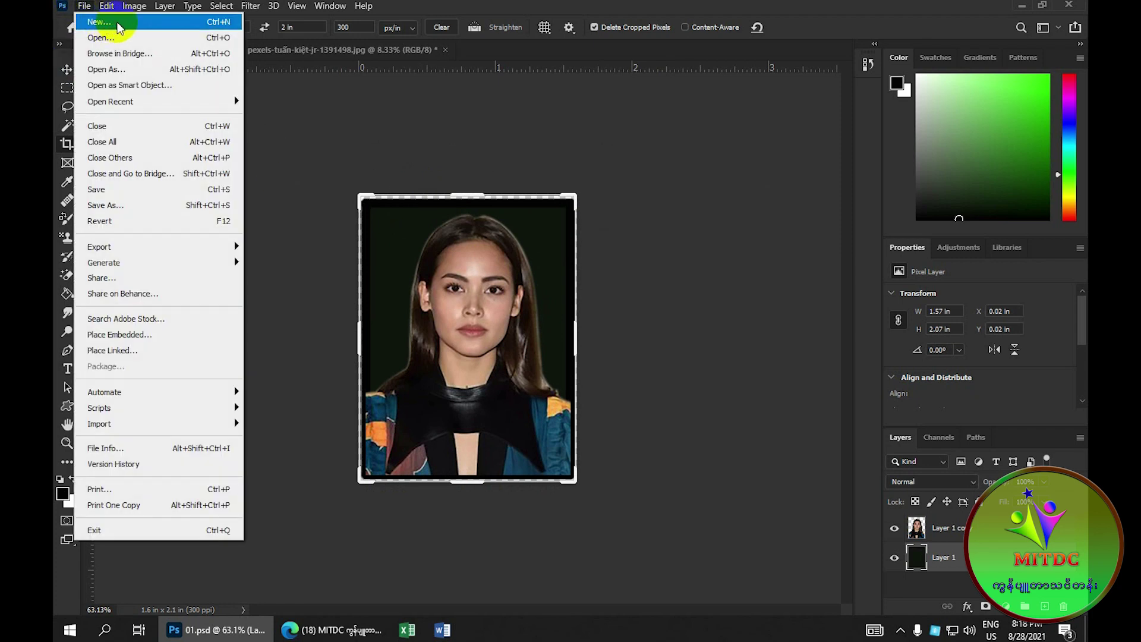
click(130, 21)
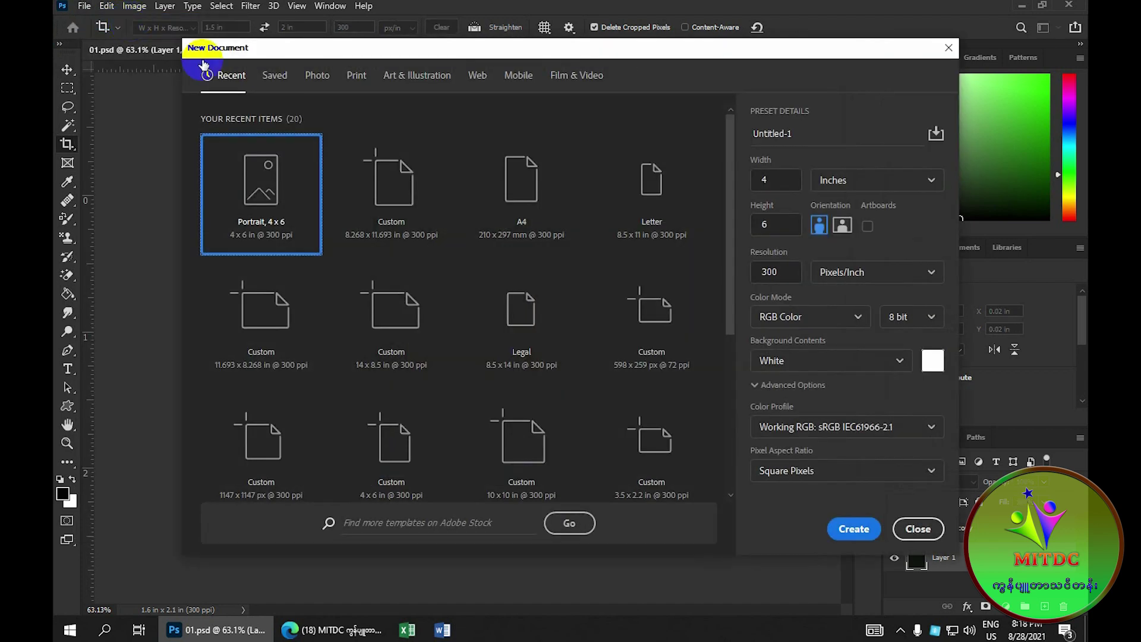
click(317, 77)
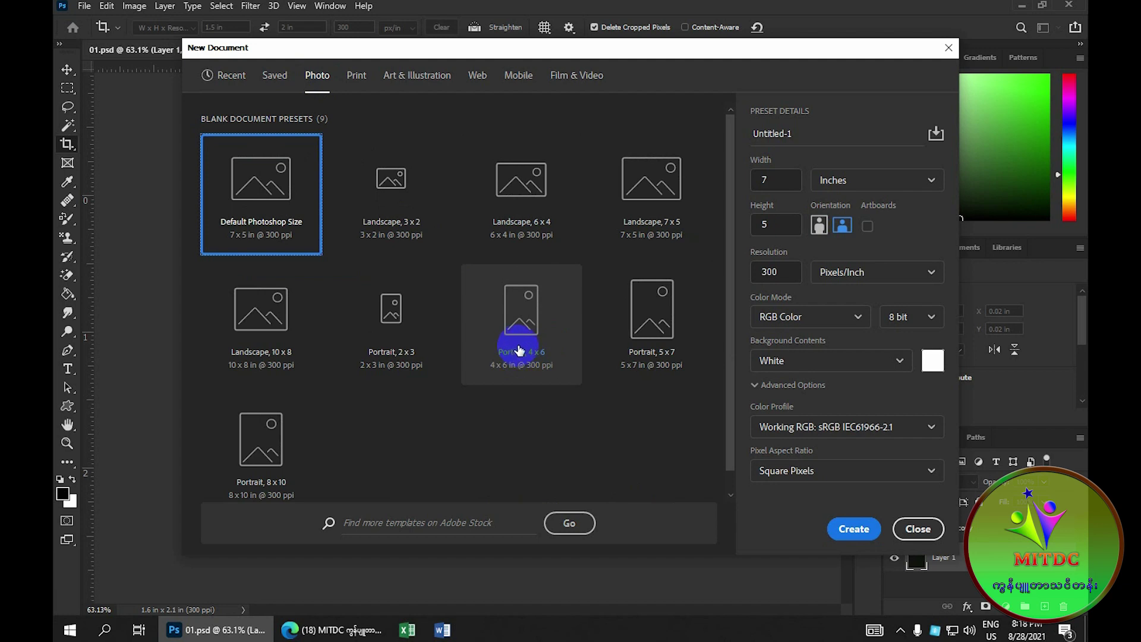
click(527, 327)
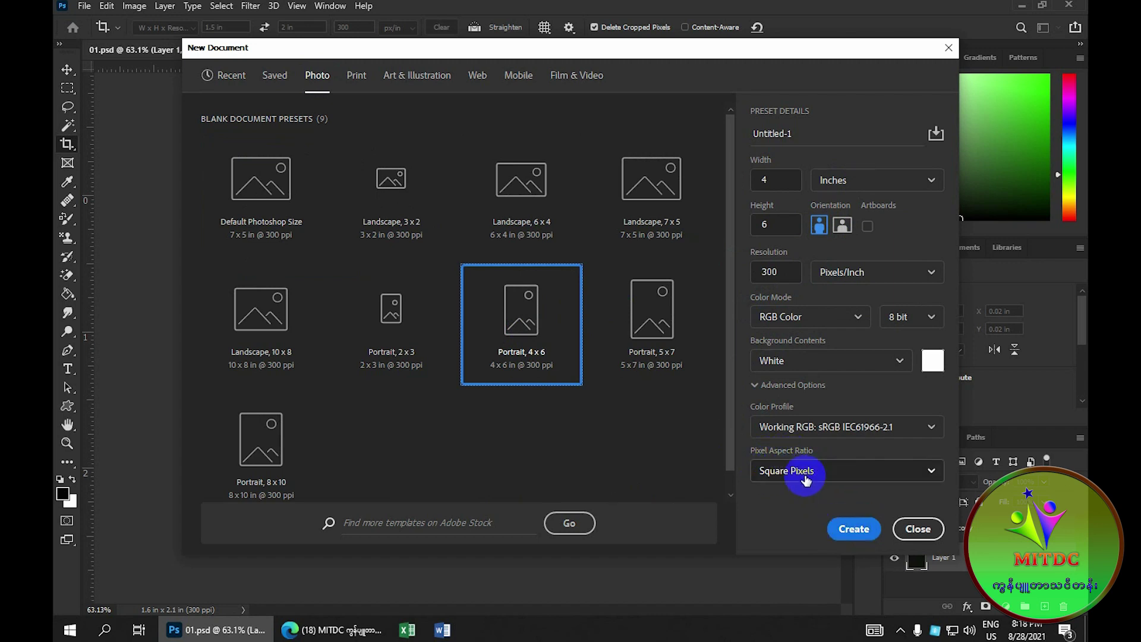
click(856, 532)
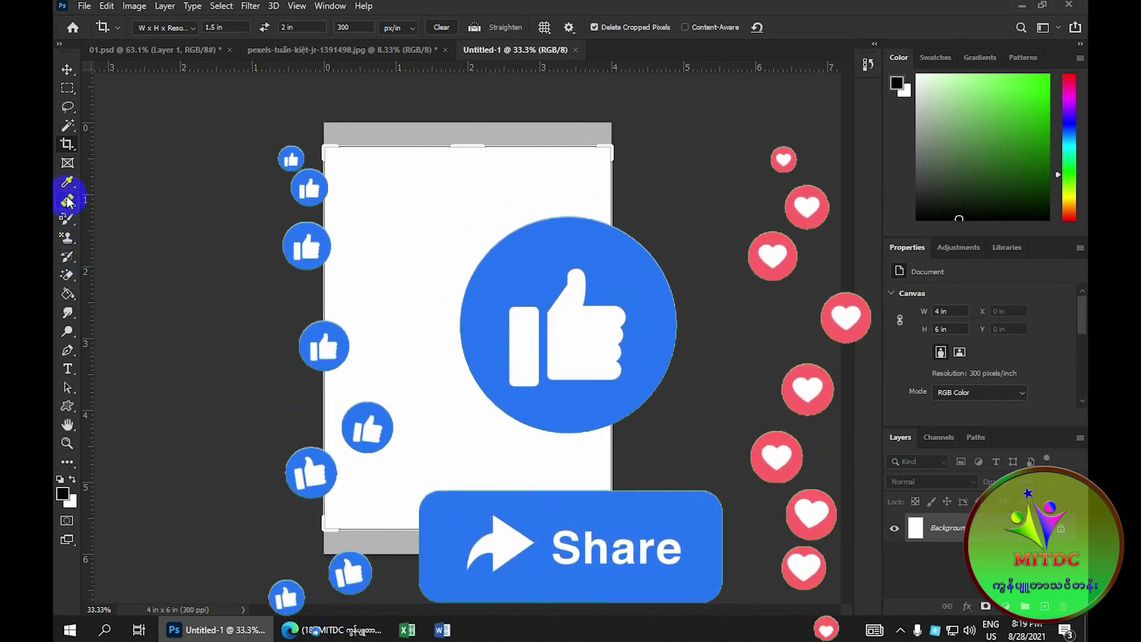
Switch to the Pattern Stamp Tool and load the '1.5*2' passport photo pattern
click(67, 236)
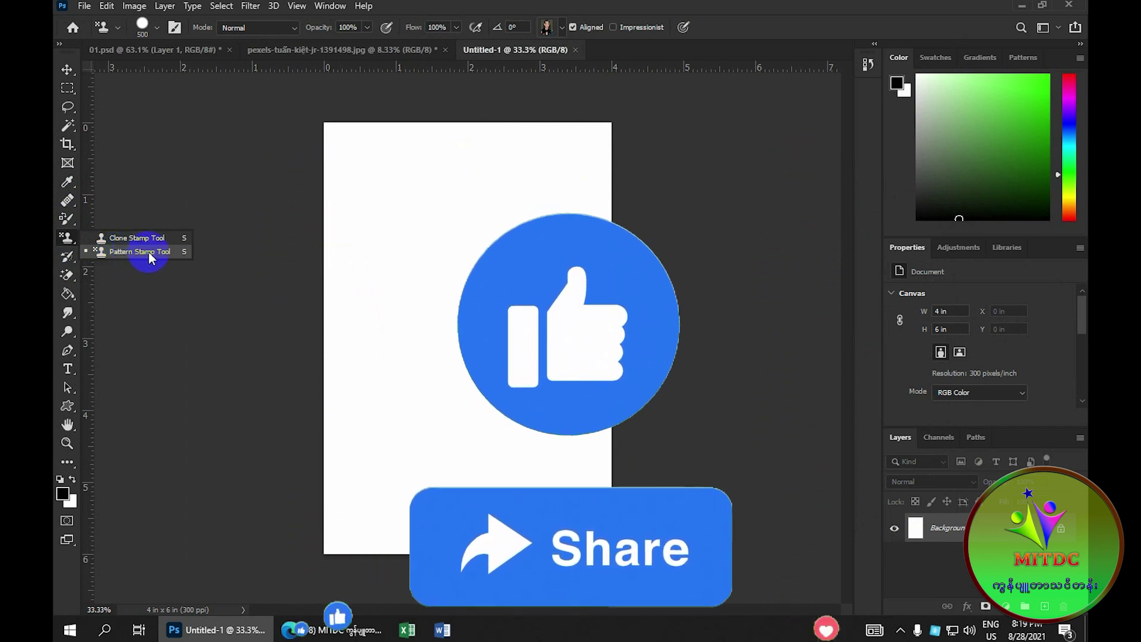
click(143, 252)
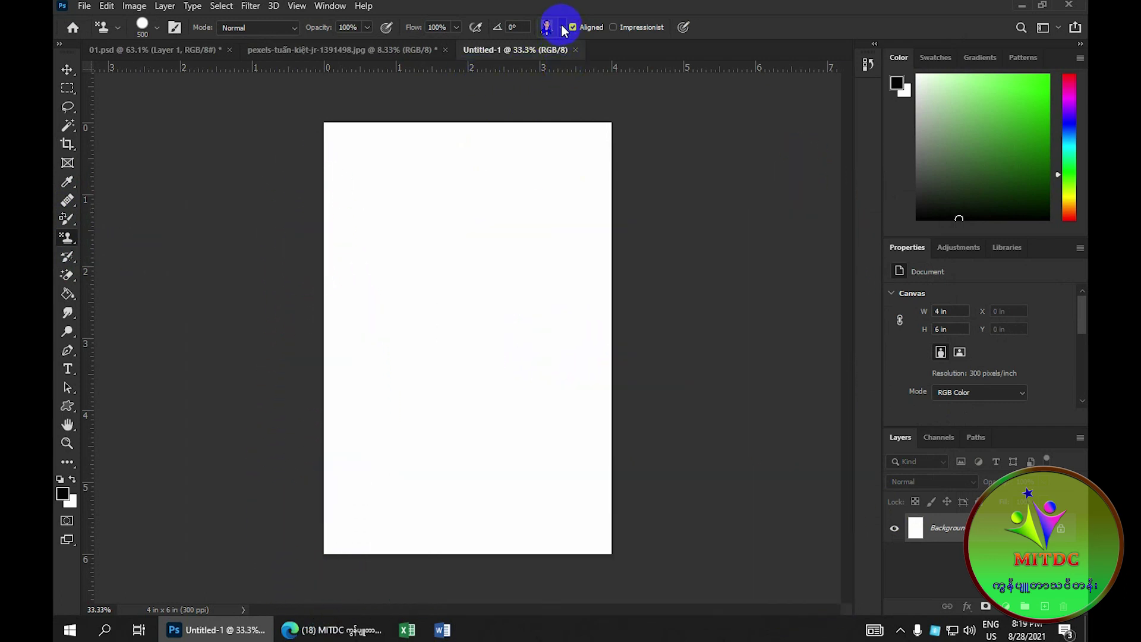
click(562, 27)
click(514, 79)
scroll(510, 98, down, 3)
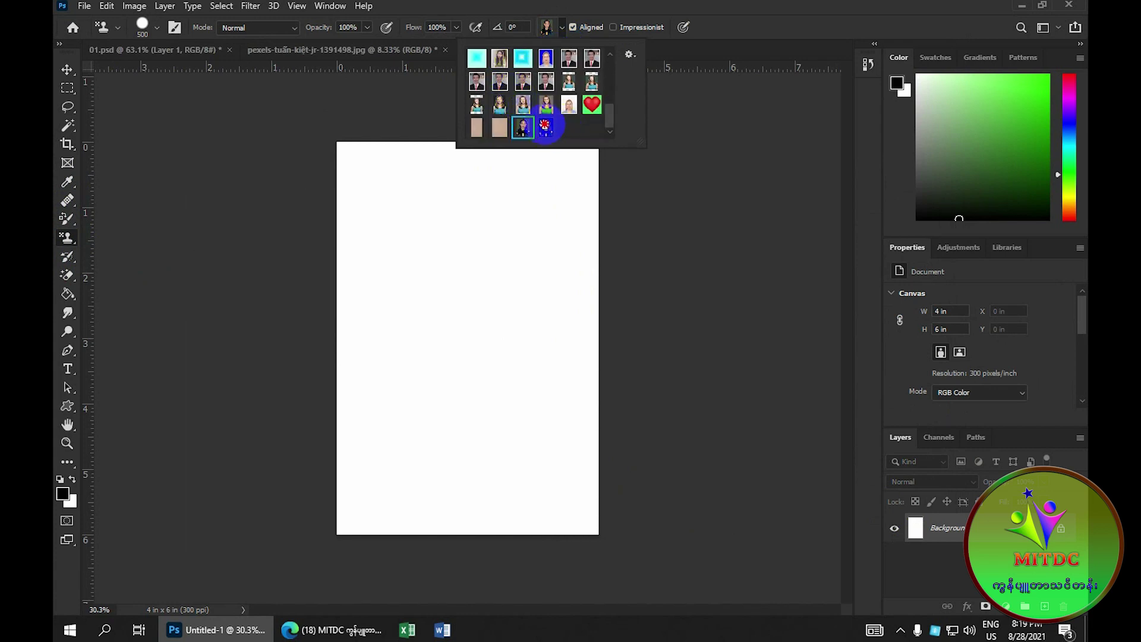
click(545, 126)
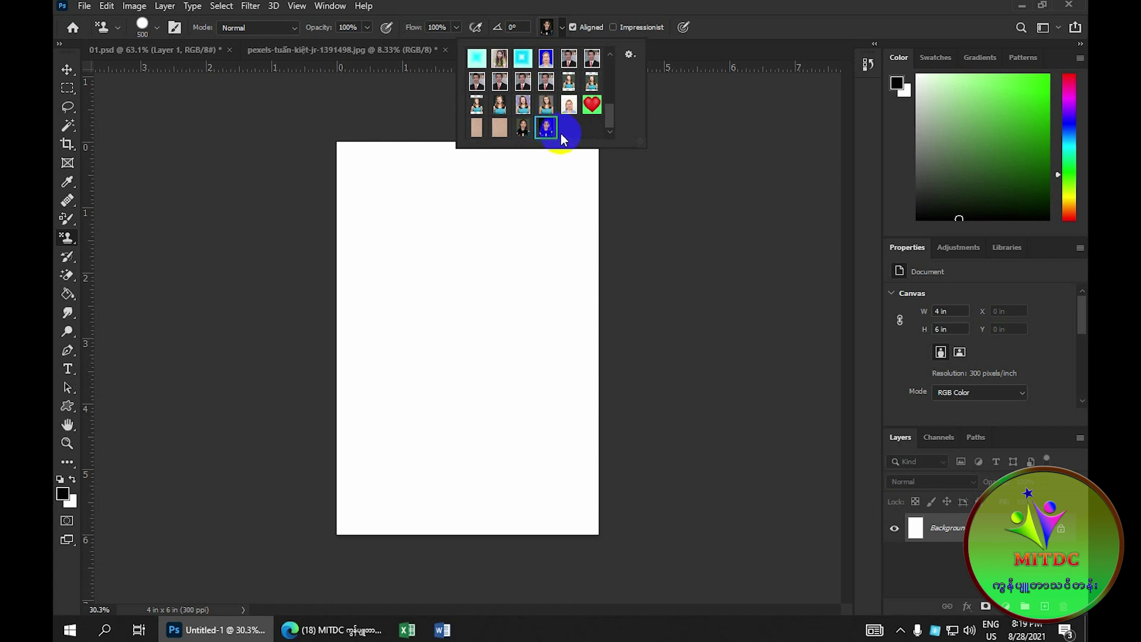
drag(553, 132, 526, 128)
click(545, 131)
double_click(550, 135)
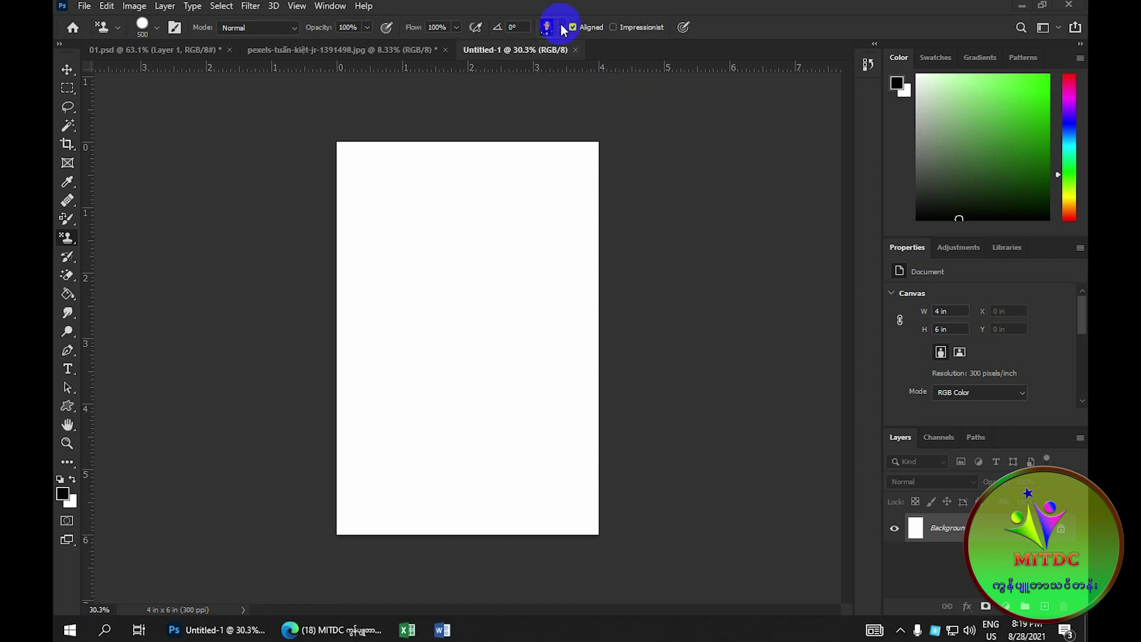
click(547, 26)
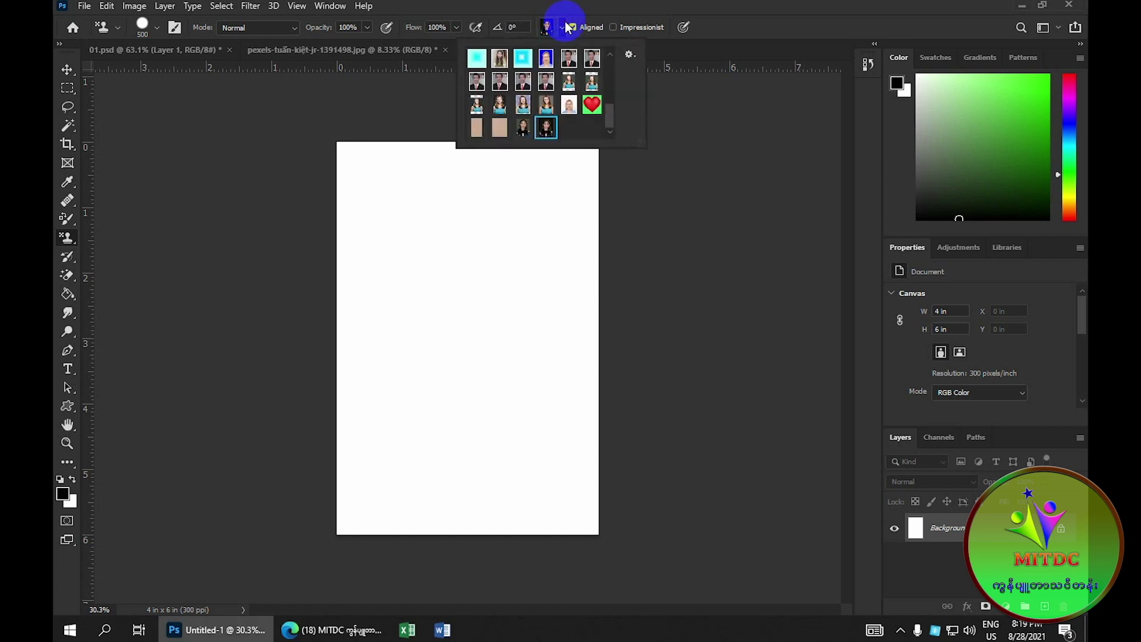
click(556, 137)
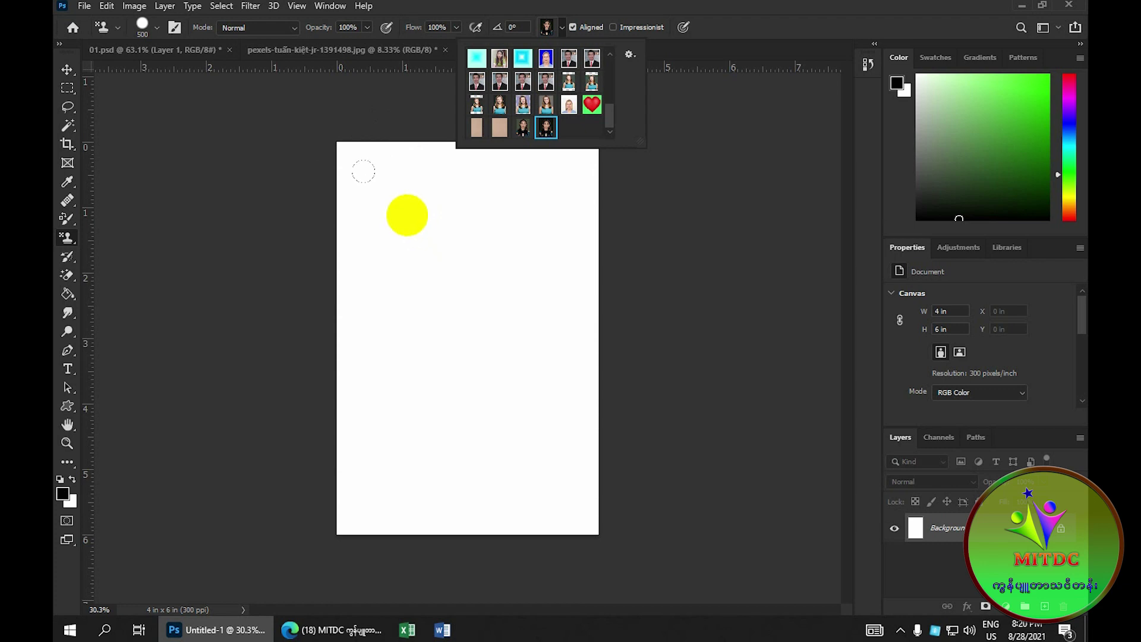
Paint the '1.5*2' pattern across the whole 4 × 6 sheet, tiling rows of photos
mouse_move(374, 179)
mouse_down()
mouse_move(506, 238)
mouse_move(521, 347)
mouse_move(383, 382)
mouse_move(386, 173)
mouse_move(466, 601)
mouse_move(563, 592)
mouse_move(565, 438)
mouse_move(356, 624)
mouse_move(428, 364)
mouse_move(615, 355)
mouse_move(476, 345)
mouse_move(407, 208)
mouse_move(597, 396)
mouse_move(353, 408)
mouse_move(382, 178)
mouse_move(543, 433)
mouse_move(362, 346)
mouse_up()
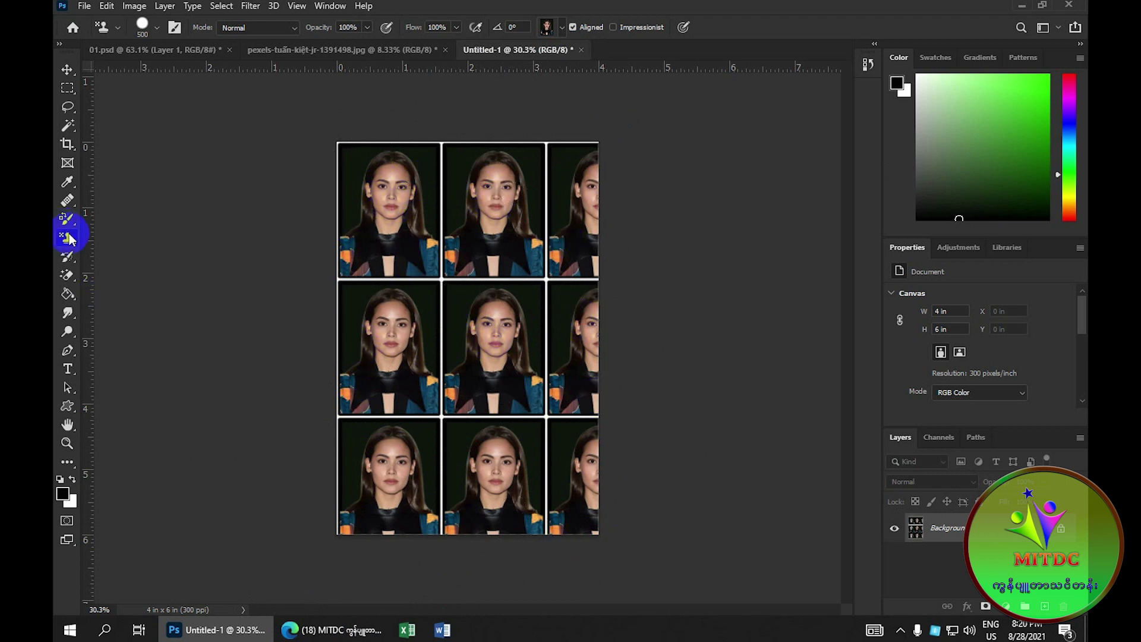
right_click(69, 239)
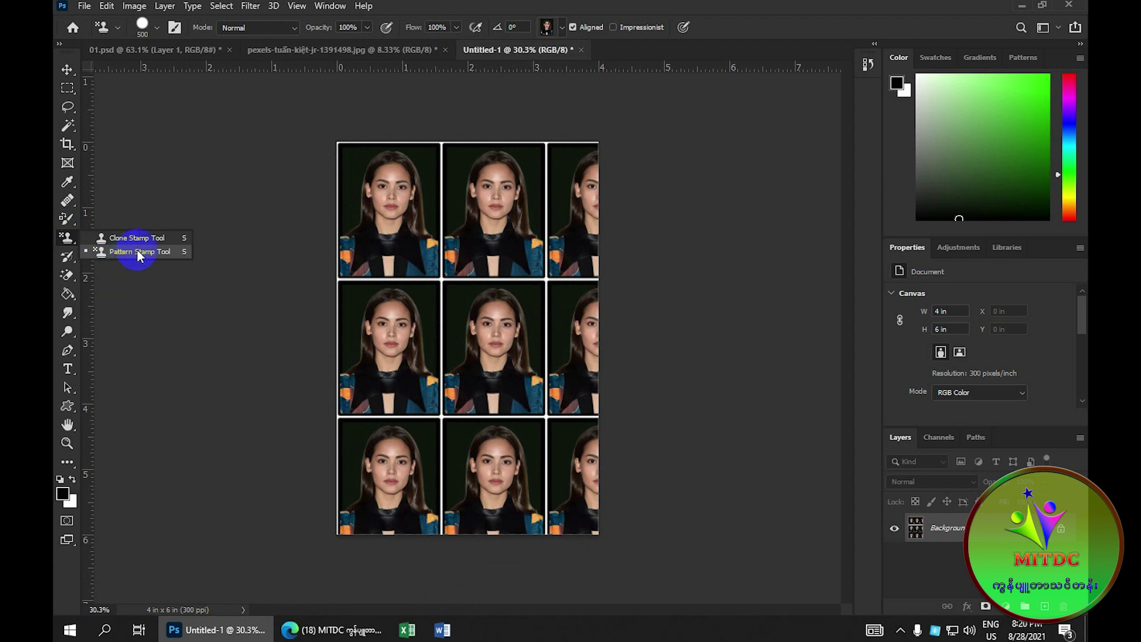
click(431, 237)
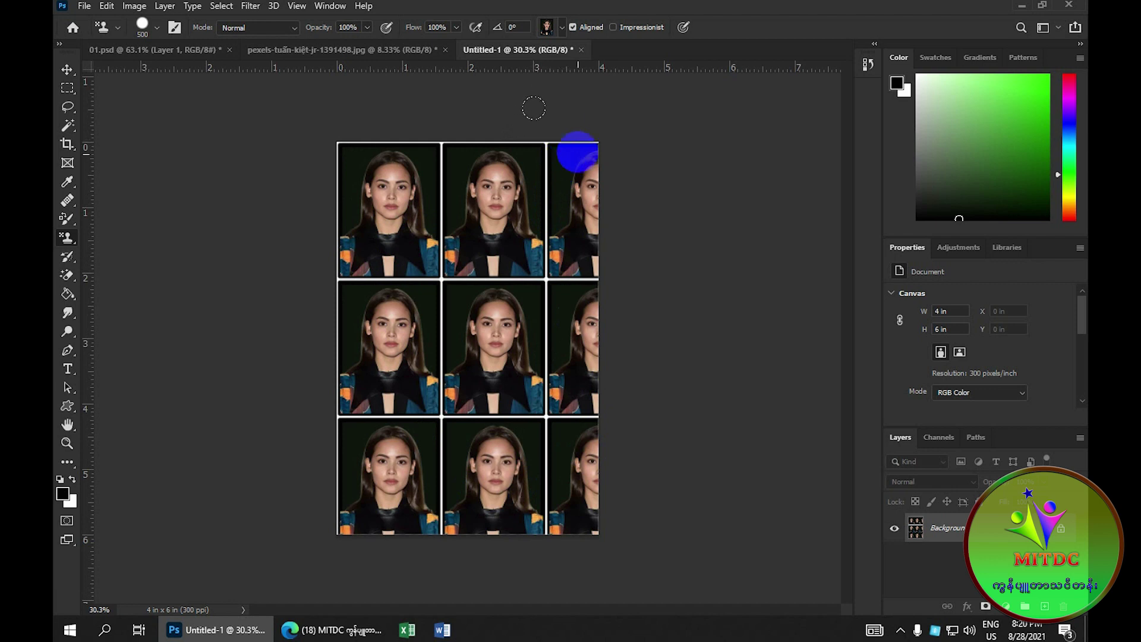
Marquee the cut-off right column of photos and fill it with white
click(67, 88)
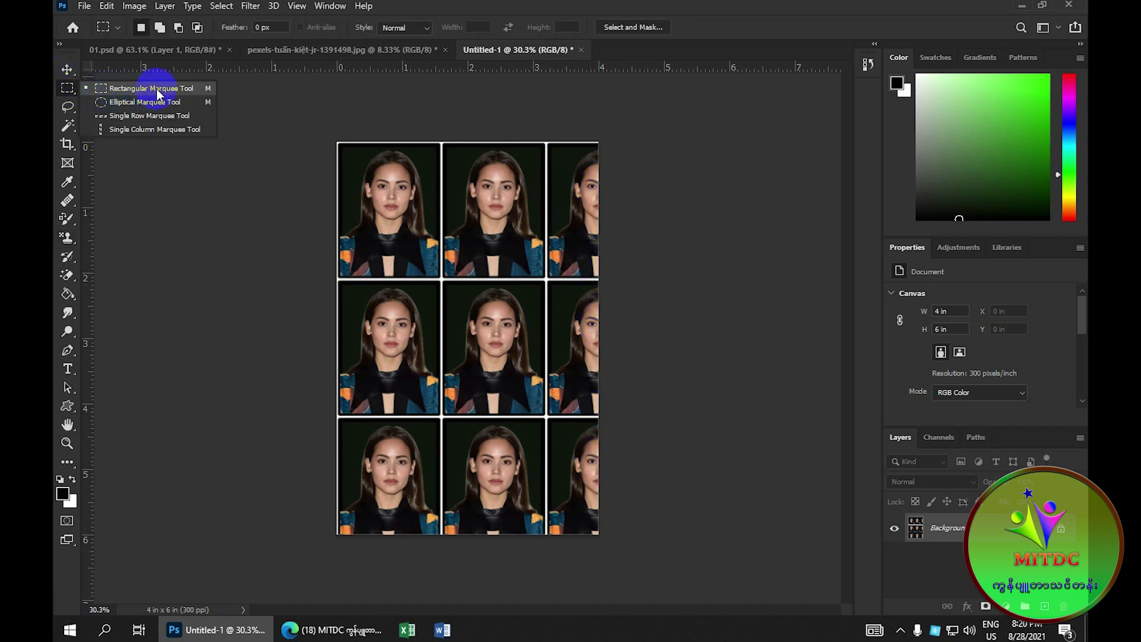
click(159, 91)
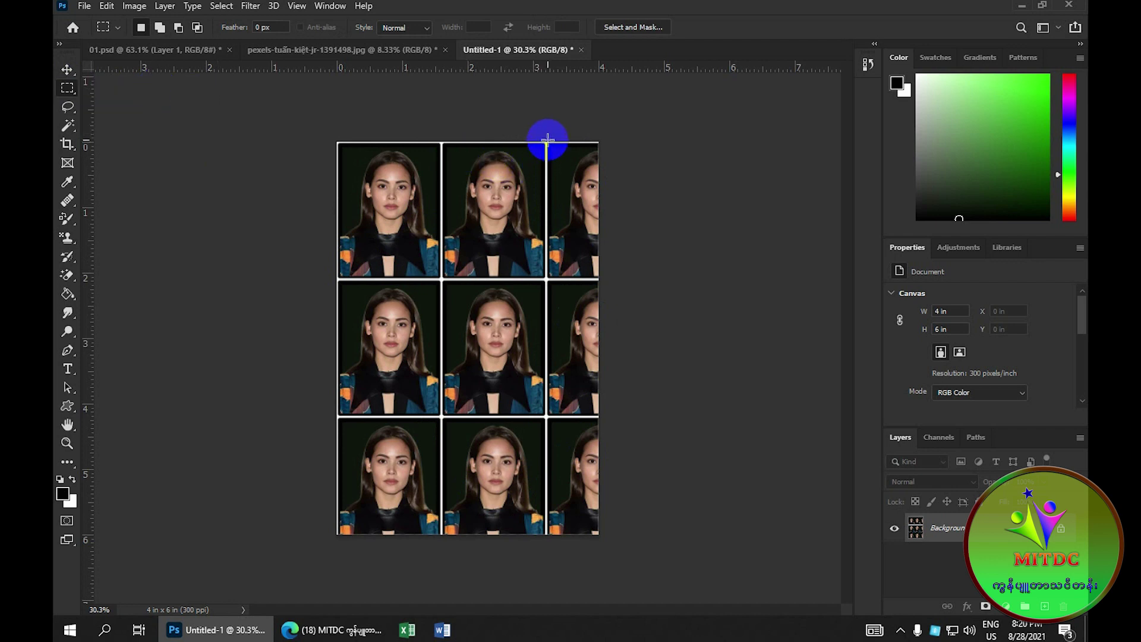
drag(548, 137, 614, 273)
drag(624, 466, 627, 541)
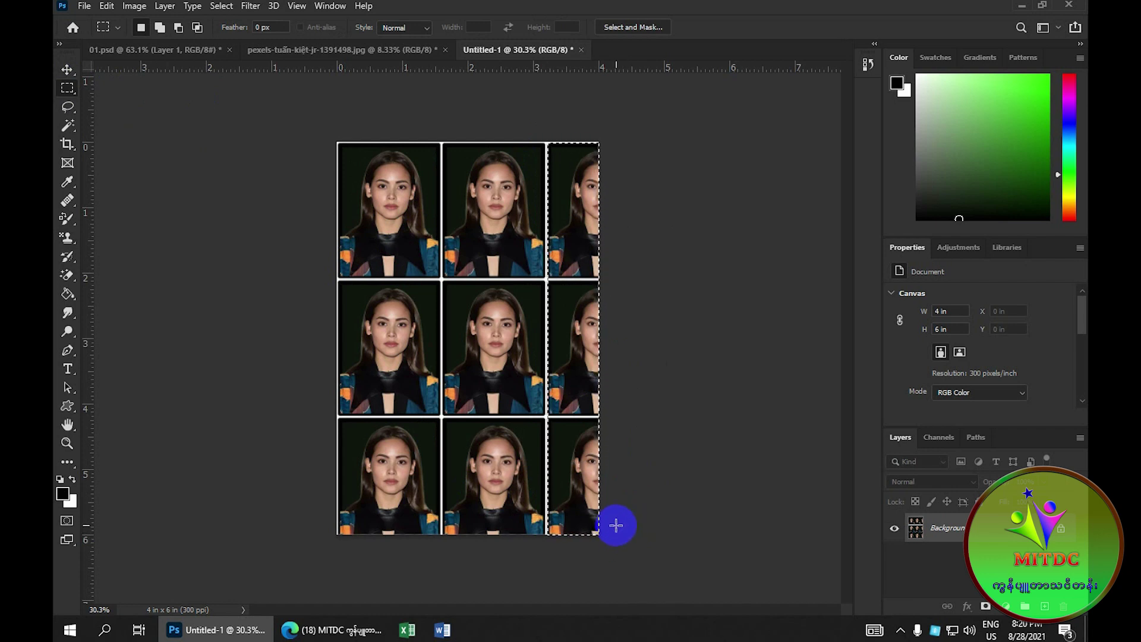
key(shift+F5)
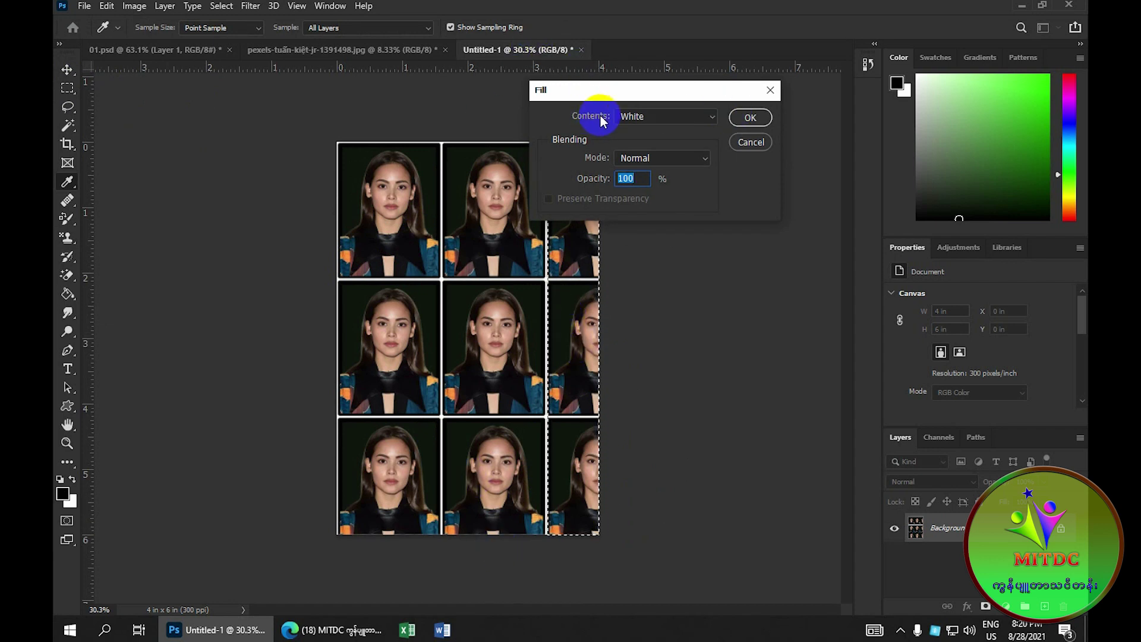
click(749, 117)
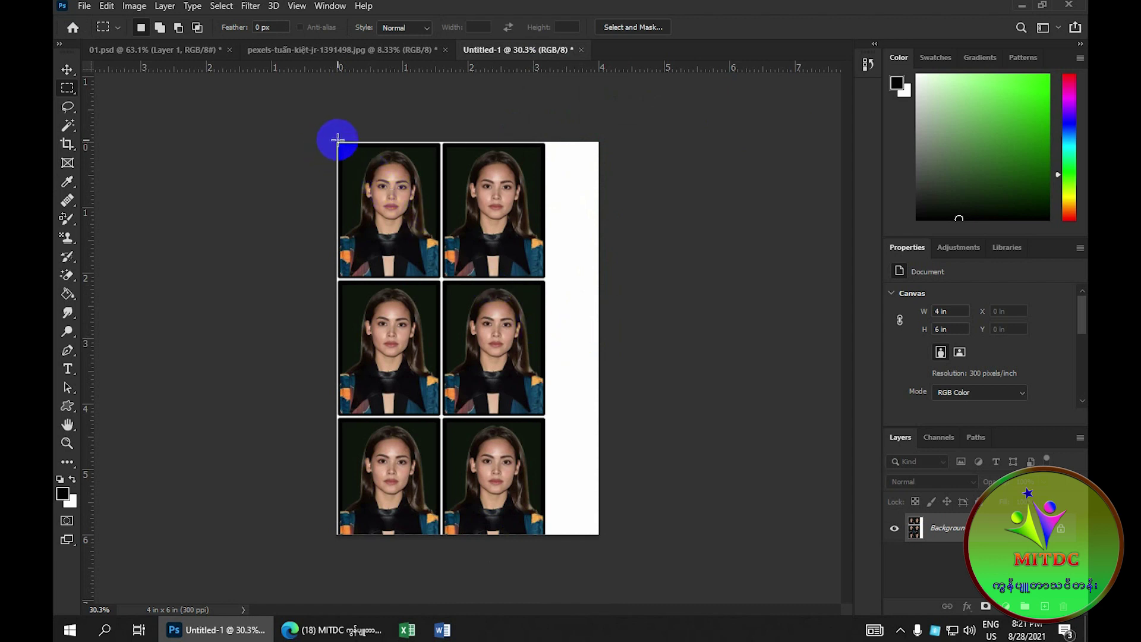
Move the two full photo columns right to centre them on the sheet, then deselect
mouse_move(337, 140)
mouse_down()
mouse_move(557, 539)
mouse_move(546, 541)
mouse_up()
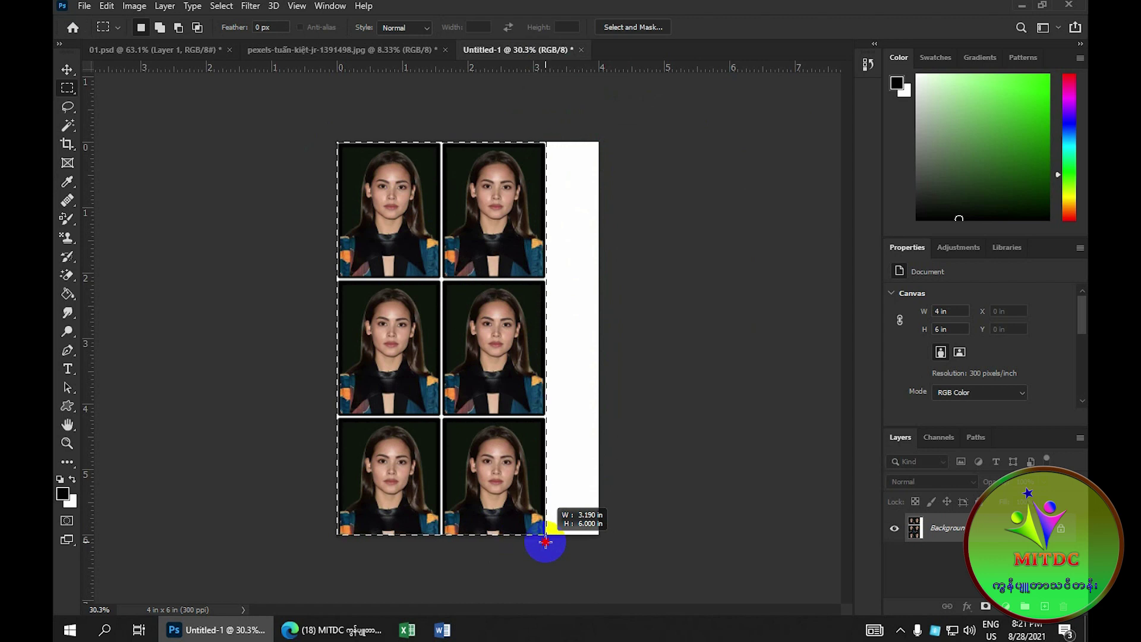
click(66, 70)
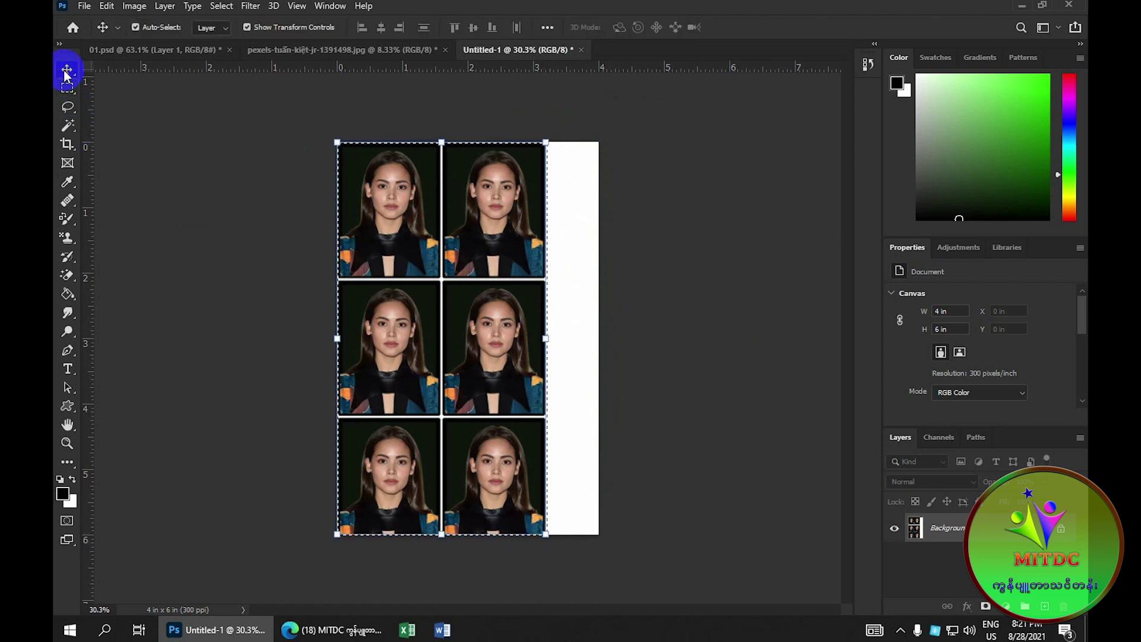
mouse_move(470, 220)
mouse_down()
mouse_move(502, 227)
mouse_move(485, 186)
mouse_up()
click(222, 6)
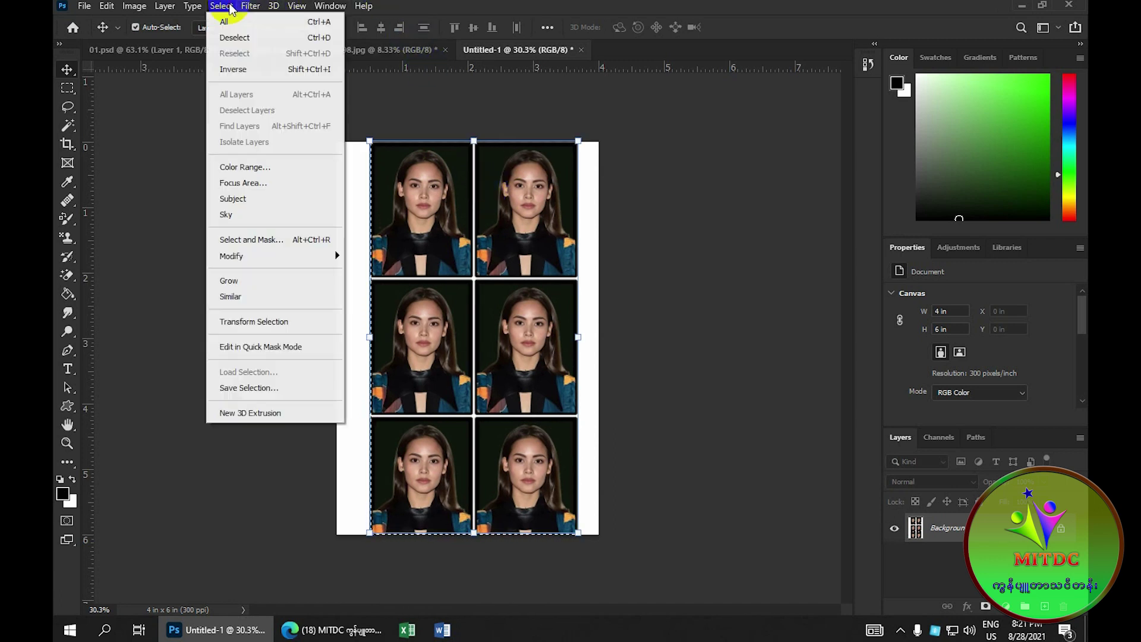
click(222, 7)
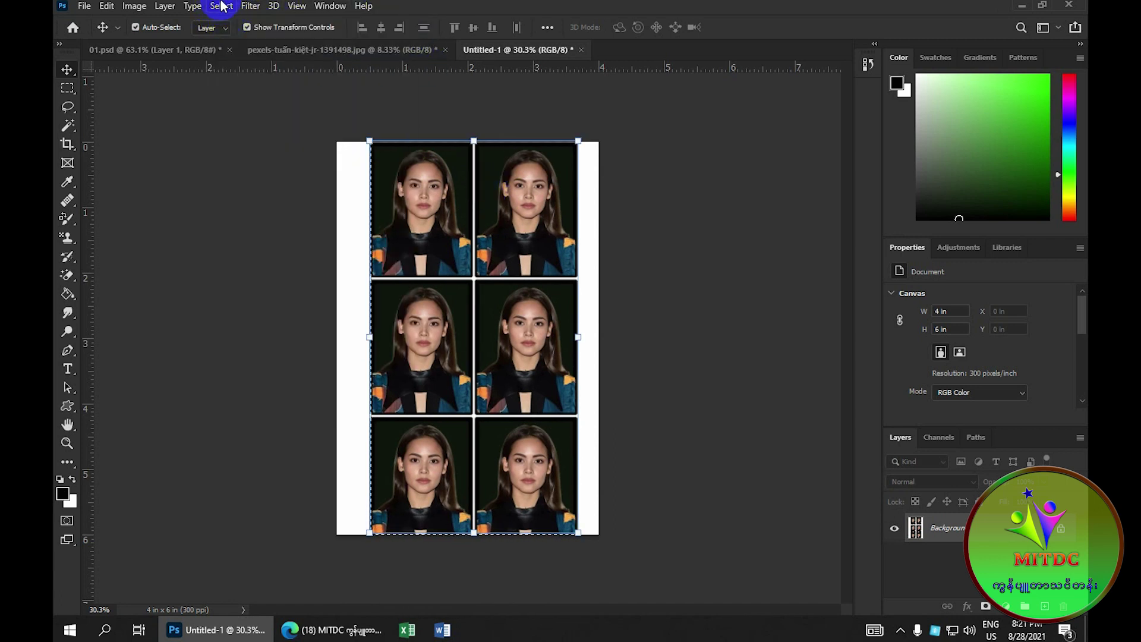
click(221, 6)
click(230, 37)
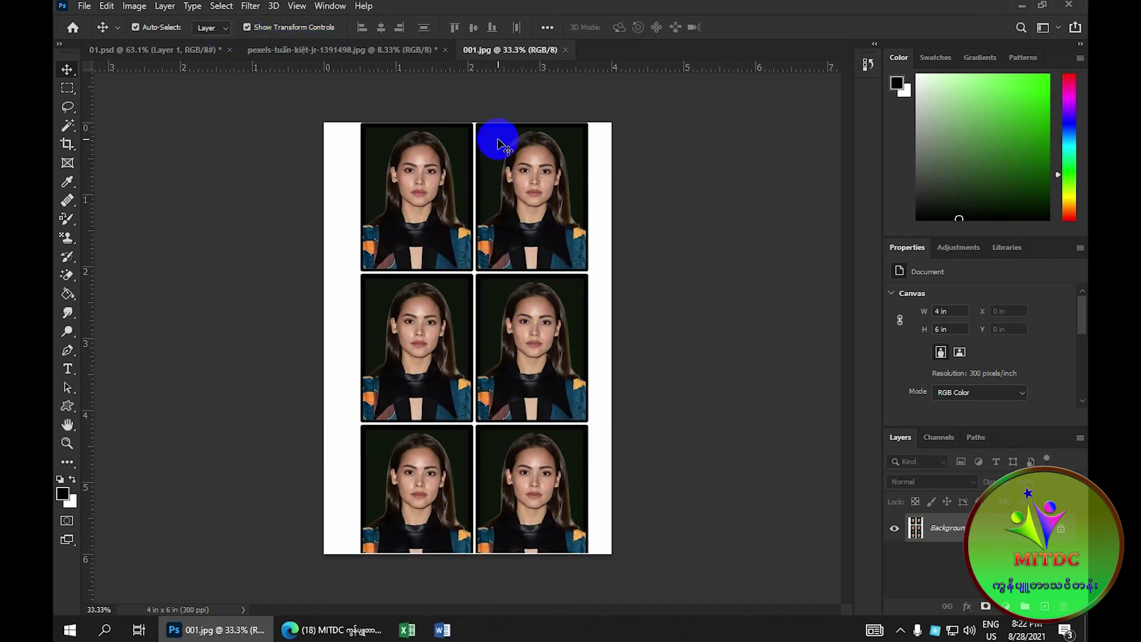
Minimise the Photoshop window to reveal the Windows desktop
click(1022, 9)
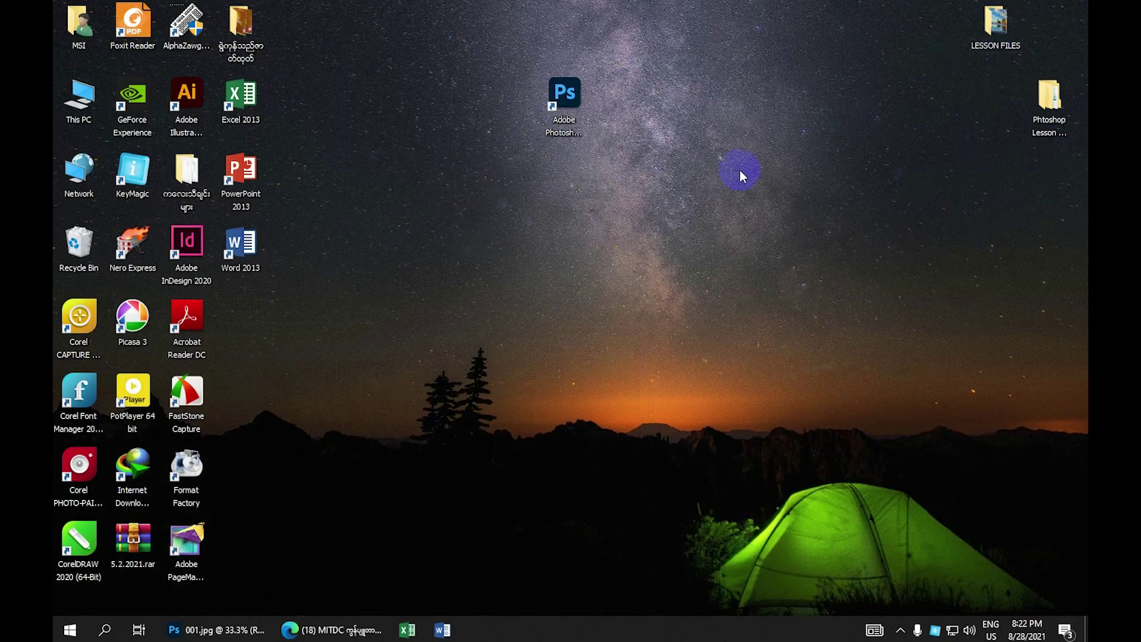